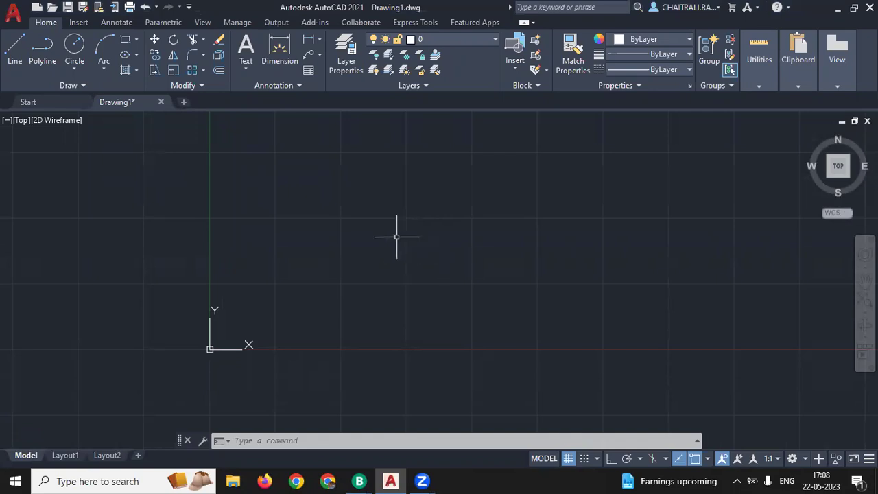
- In Drafting Settings (DS), switch the snap type to Isometric snap and apply it
text(ds)
key(Return)
click(334, 118)
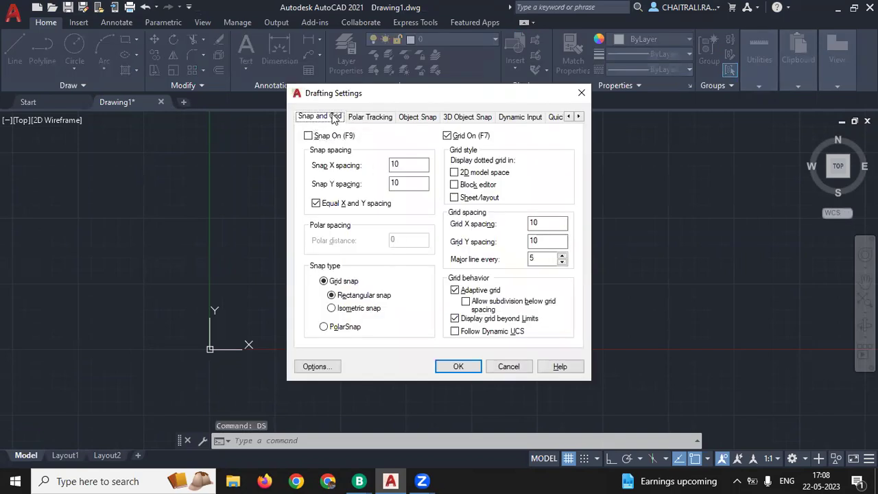
click(344, 313)
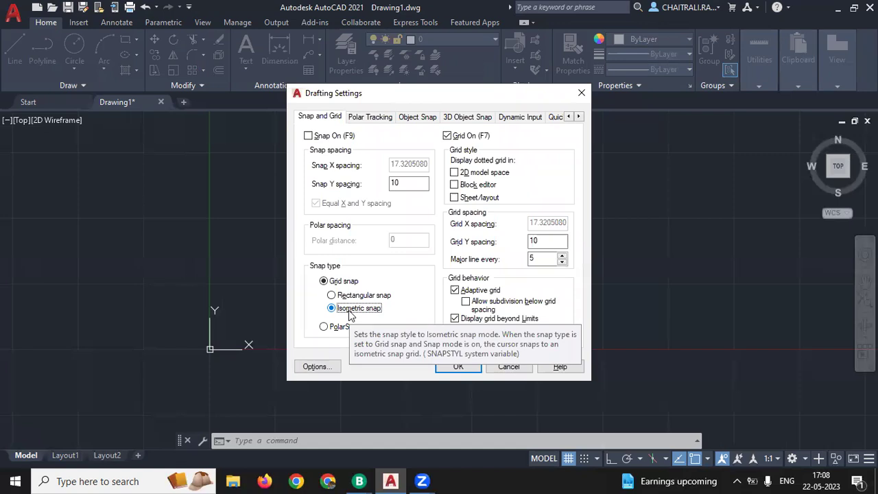
click(459, 366)
scroll(353, 231, up, 3)
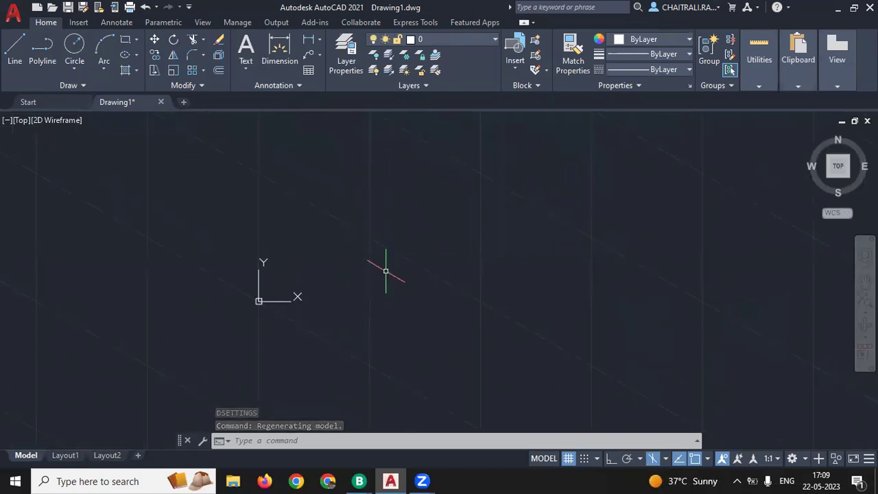
- Cycle the crosshair isoplane with F5, then launch Paint from Windows search
key(F5)
key(F5)
key(F5)
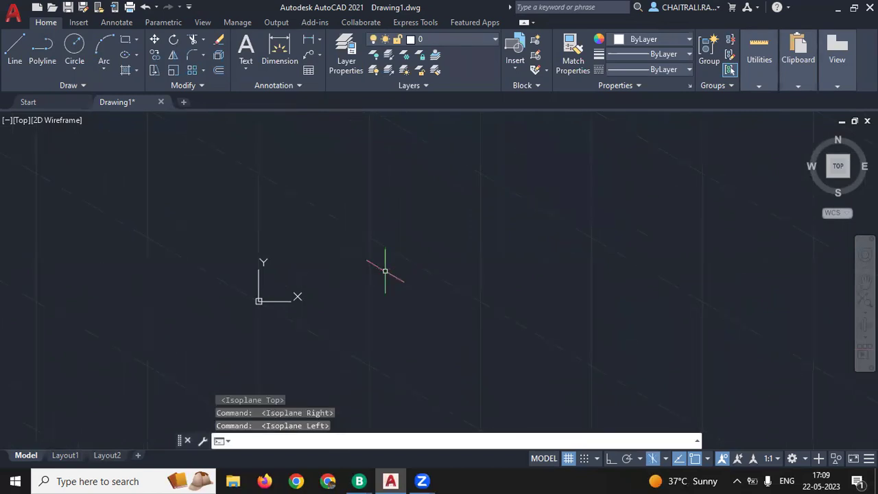
click(141, 480)
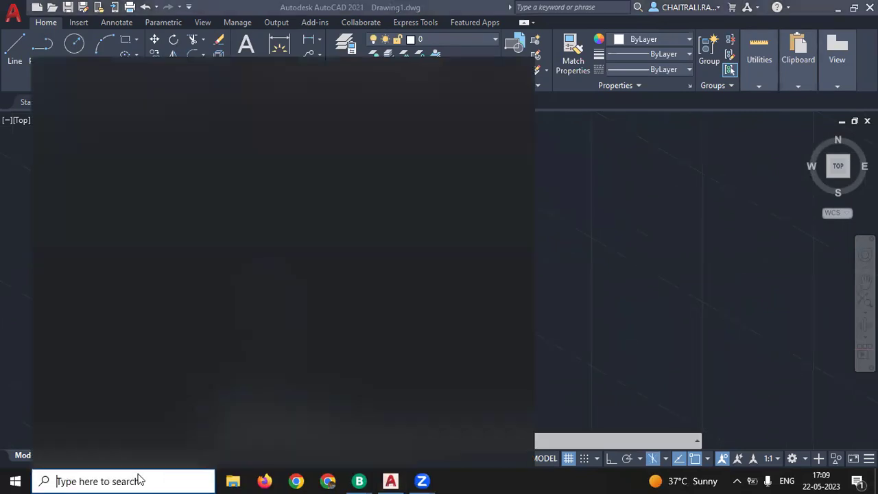
text(pain)
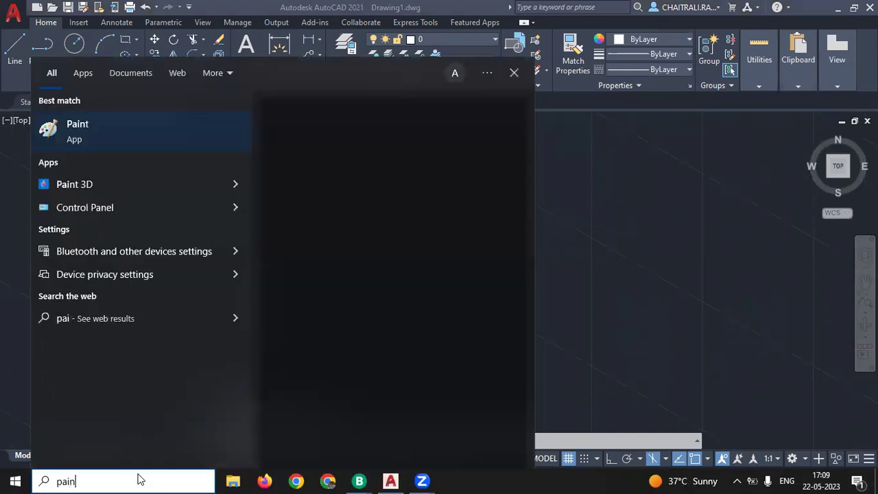
text(t)
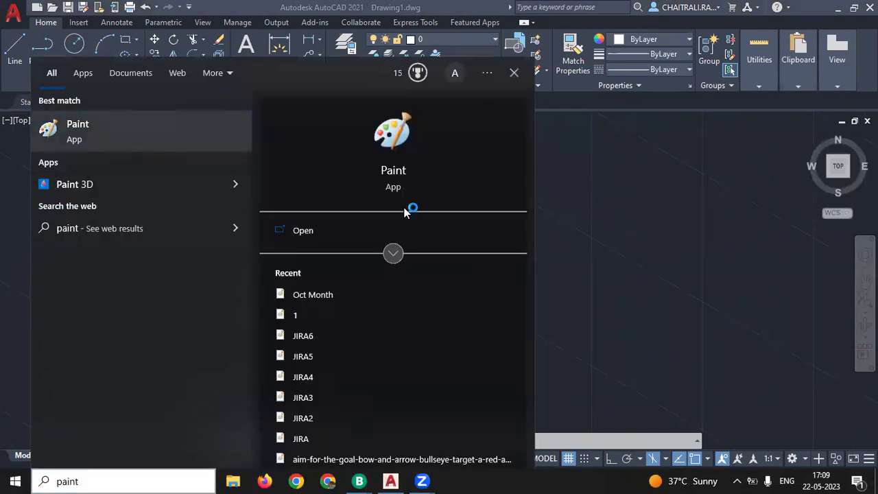
click(468, 234)
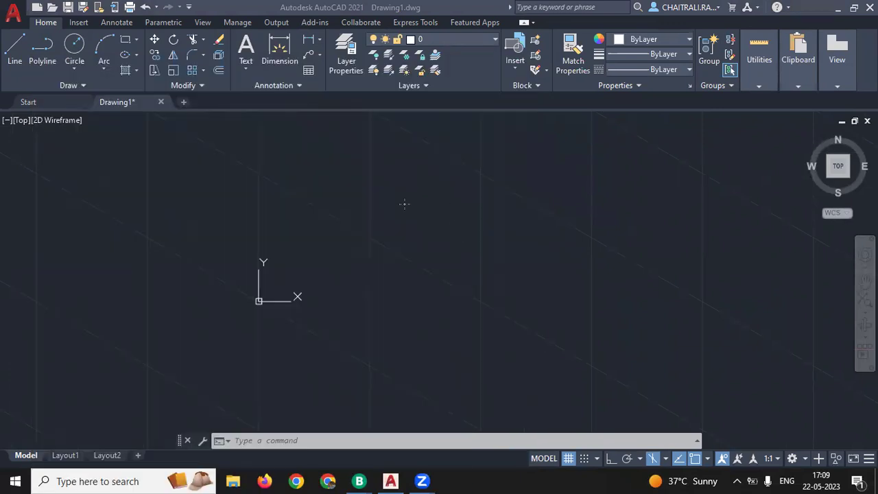
- Handwrite 'F5' on the Paint canvas, then cycle AutoCAD's isoplane back to Top with F5
drag(404, 262, 456, 211)
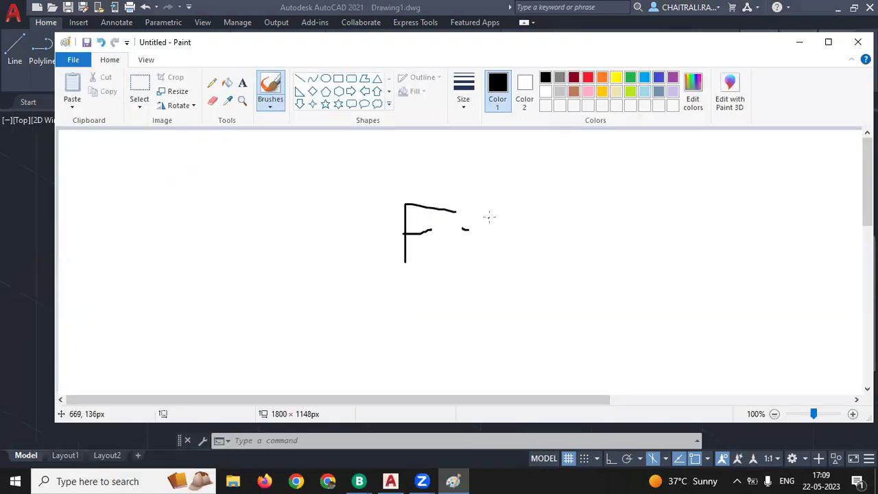
drag(491, 249, 445, 258)
click(800, 41)
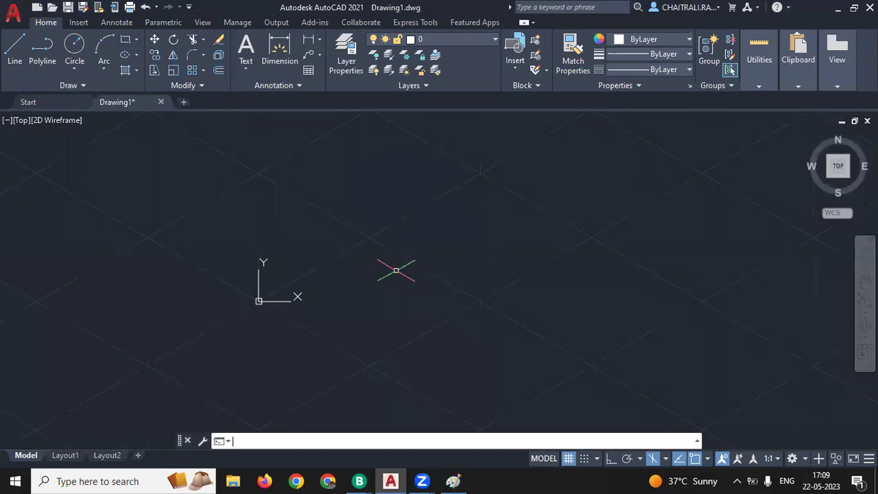
key(F5)
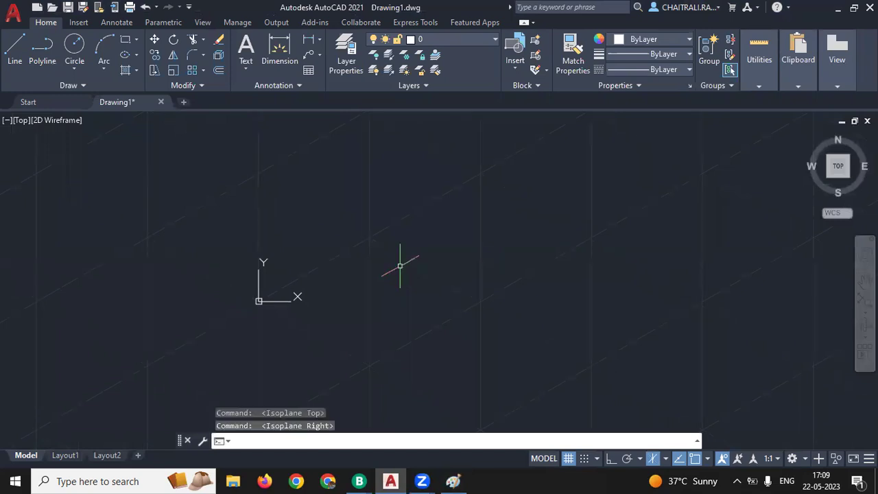
key(F5)
key(F5)
key(F5)
key(F5)
key(F5)
key(F5)
key(F5)
key(F5)
key(F5)
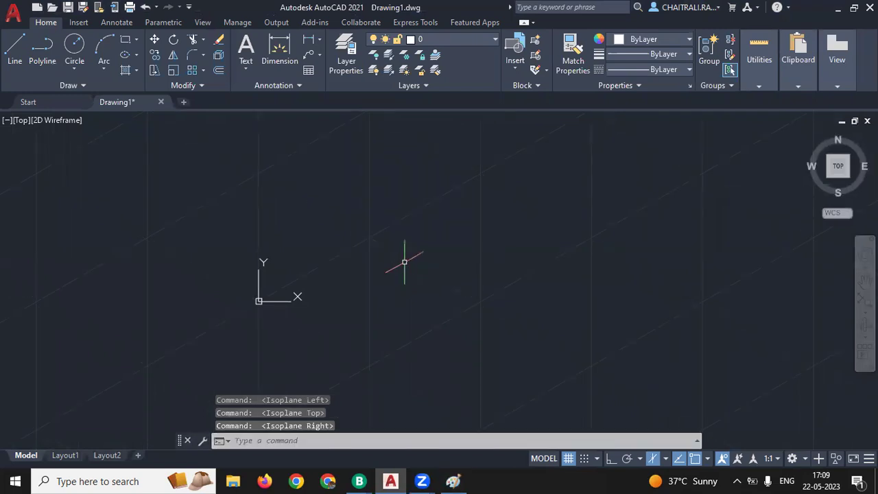
- Handwrite 'Ortho' below the F5 note in Paint and minimize Paint
click(456, 481)
drag(432, 308, 499, 339)
mouse_move(485, 320)
mouse_down()
mouse_move(534, 322)
mouse_move(558, 311)
mouse_up()
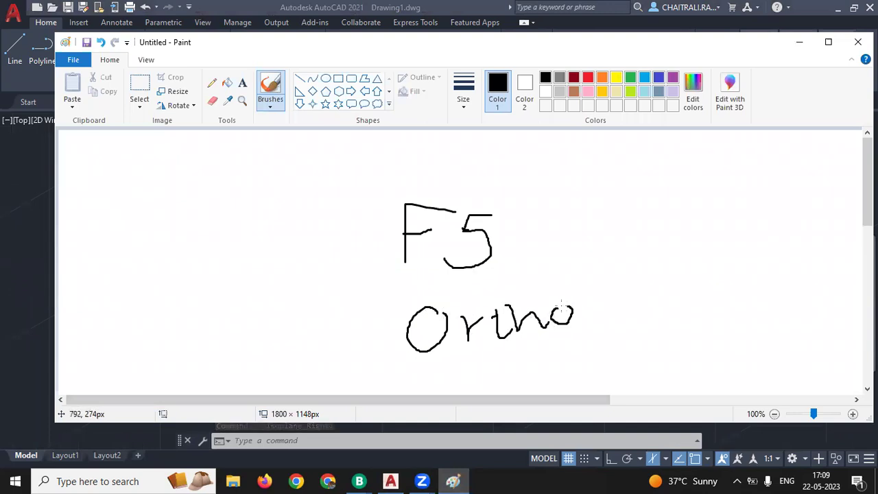
mouse_move(621, 315)
mouse_down()
mouse_move(687, 299)
mouse_move(707, 328)
mouse_move(719, 317)
mouse_up()
click(798, 47)
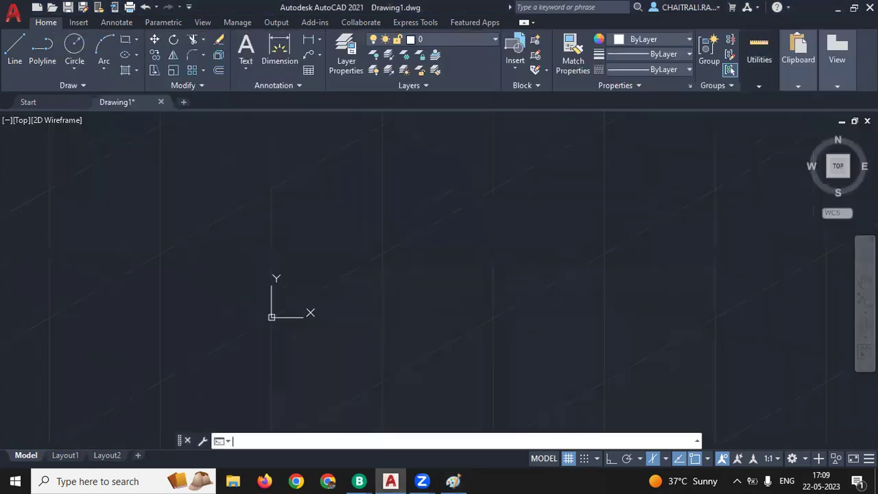
- Turn on Ortho (F8), recentre the view and start a LINE at the cube's first corner
key(Return)
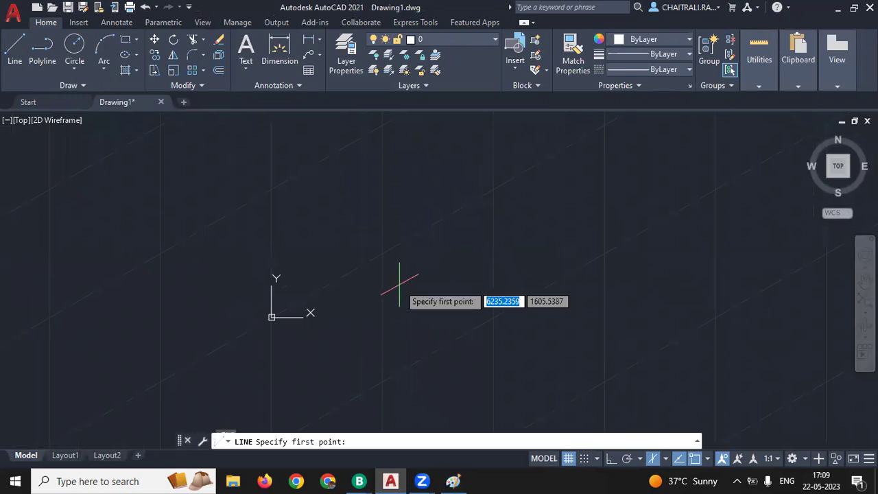
click(391, 277)
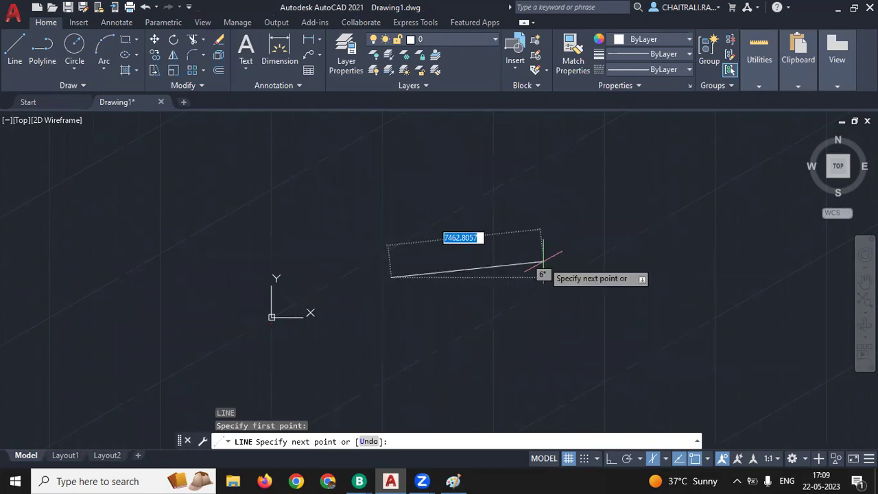
key(F8)
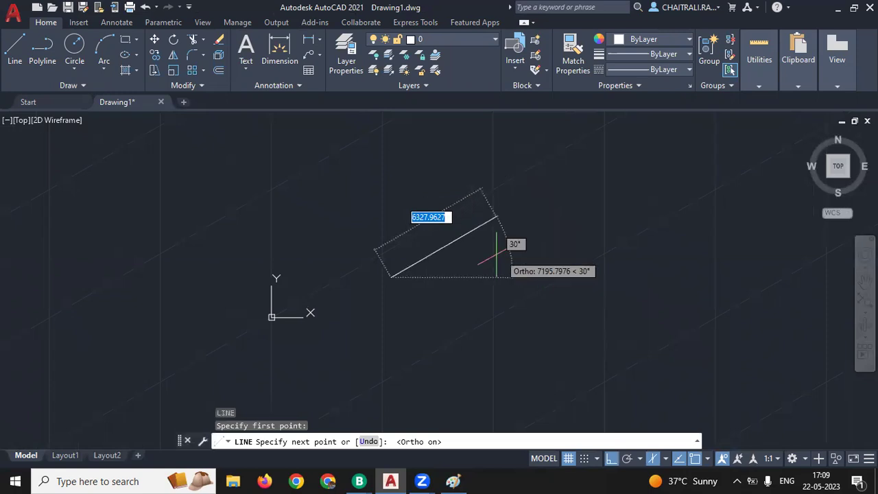
click(839, 170)
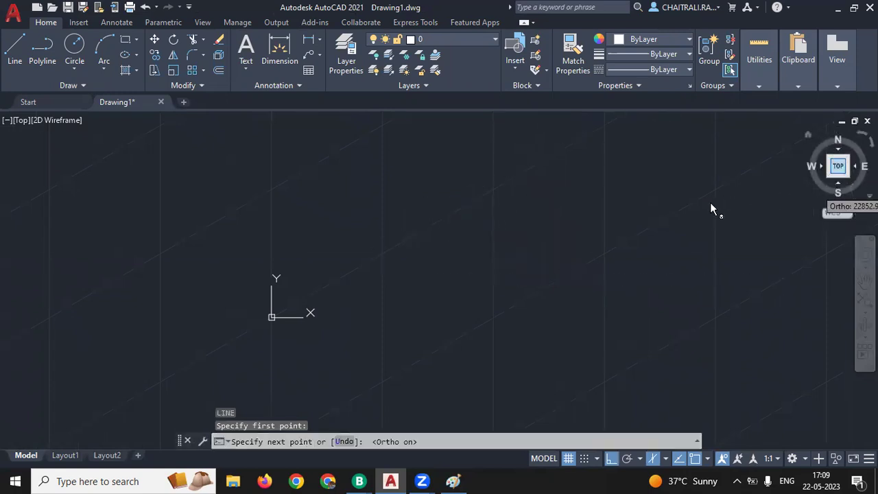
middle_drag(563, 203, 377, 253)
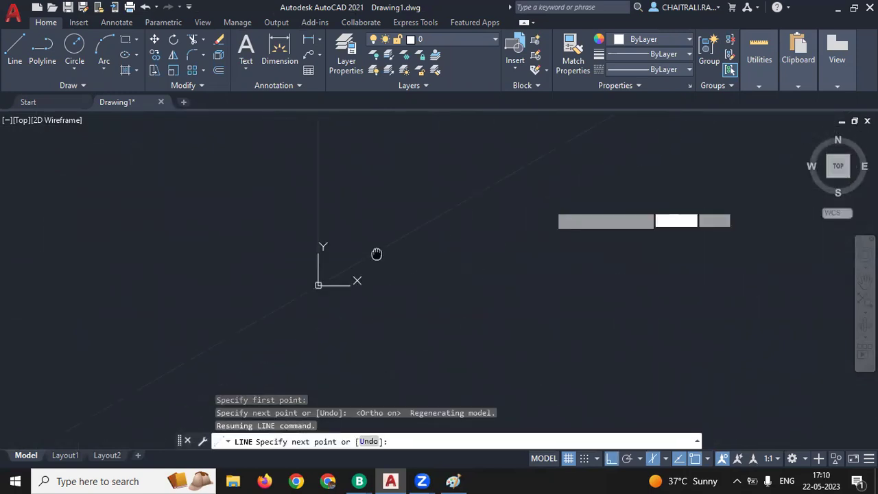
scroll(559, 222, down, 2)
scroll(549, 241, down, 3)
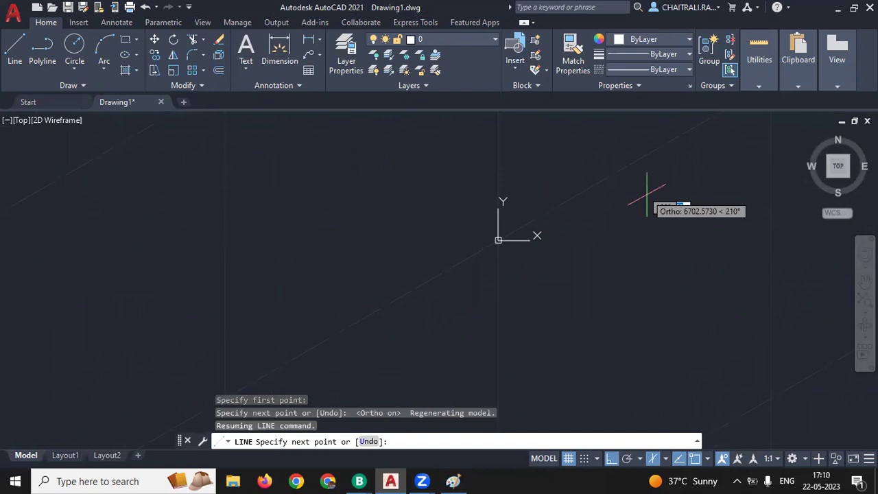
key(Escape)
key(Return)
click(533, 297)
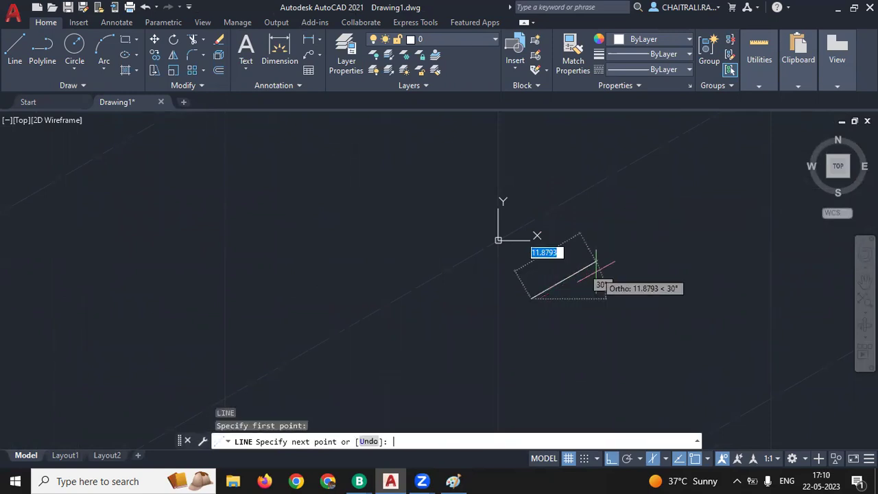
- Draw the right face's 100-unit edges, including the vertical edge and the 210° edge
text(100)
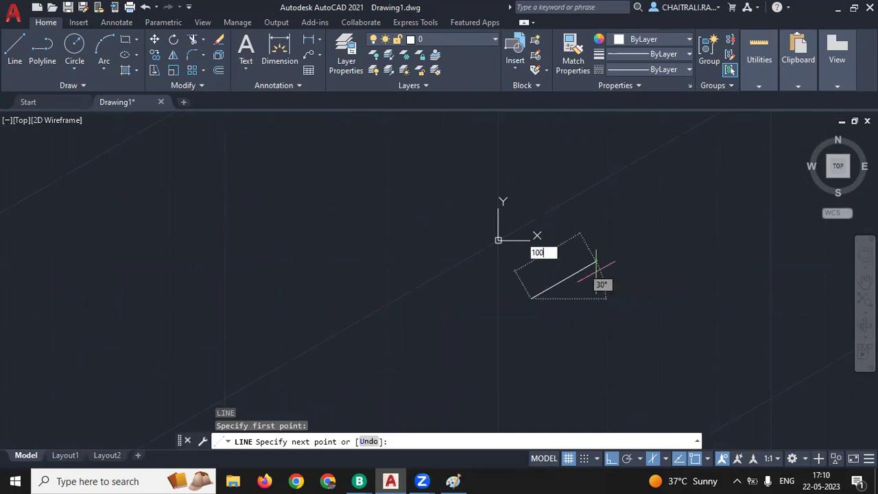
key(Return)
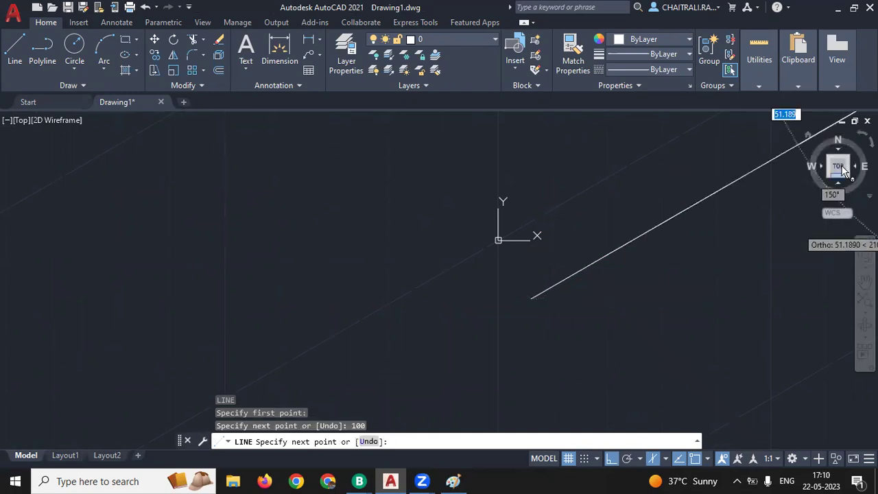
click(839, 167)
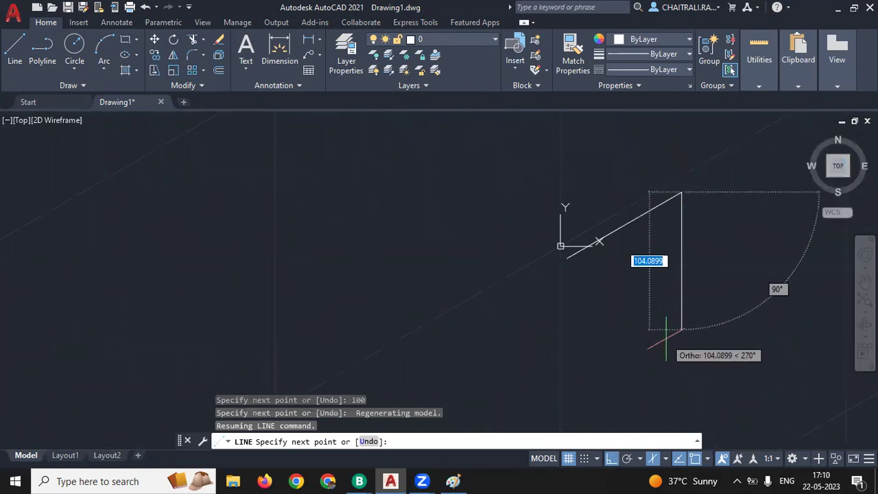
text(100)
key(Return)
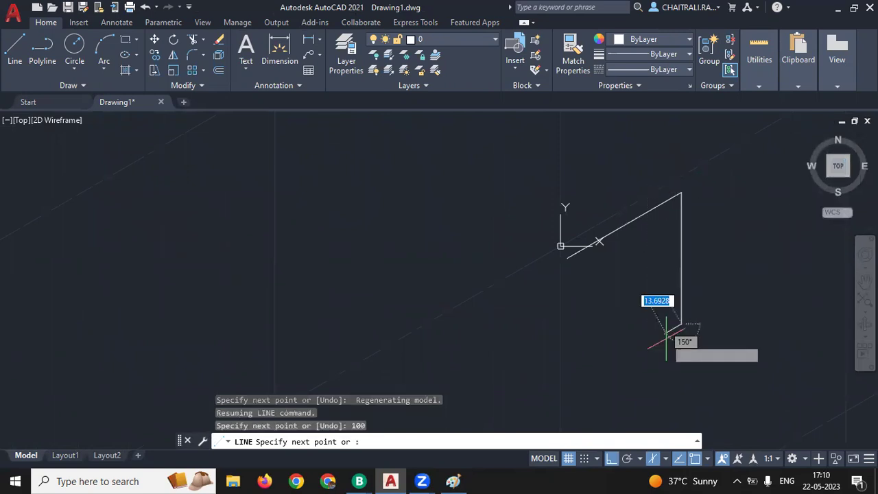
text(100)
key(Return)
text(10)
key(Return)
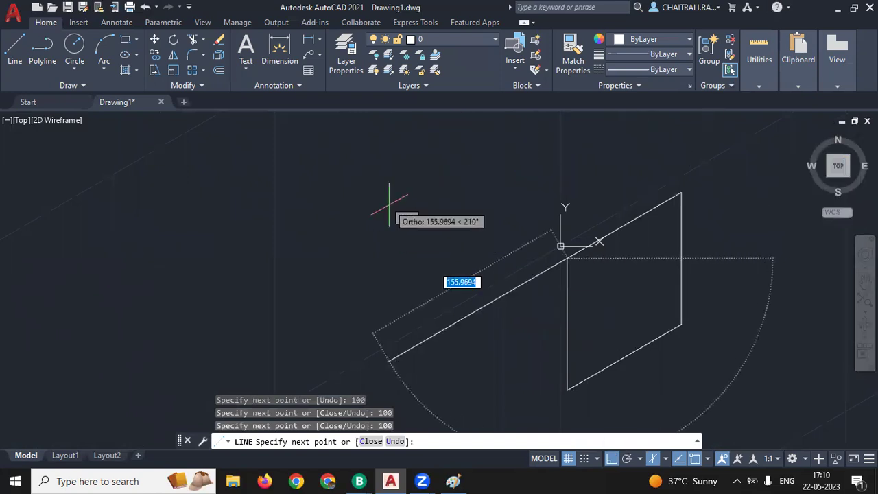
- On the left isoplane, draw the left face's 100-unit edges at 150° and vertically, ending the line
key(F5)
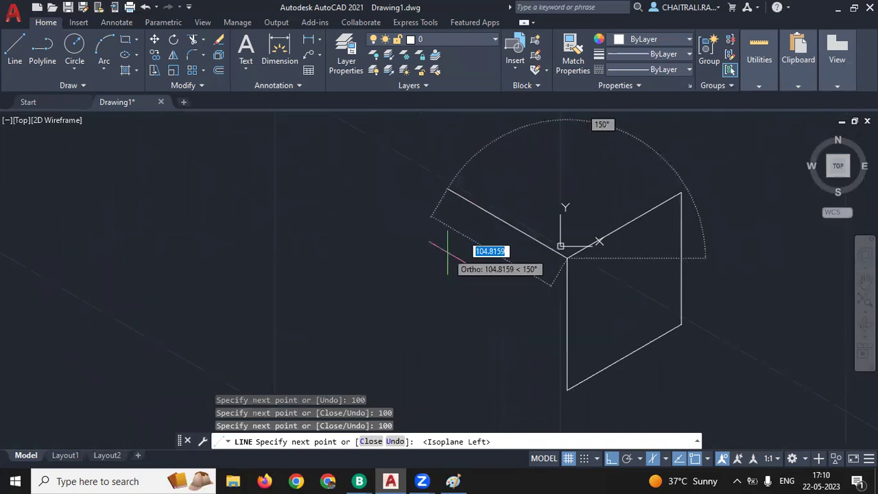
text(100)
key(Return)
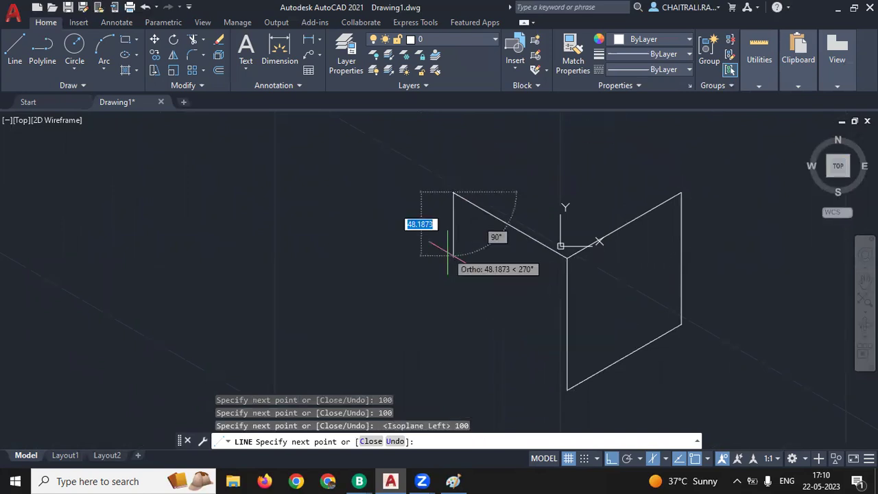
text(100)
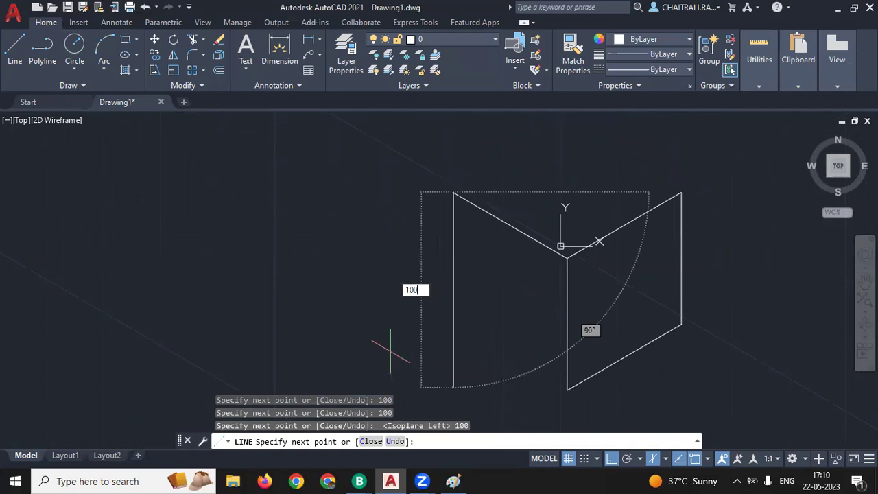
key(Return)
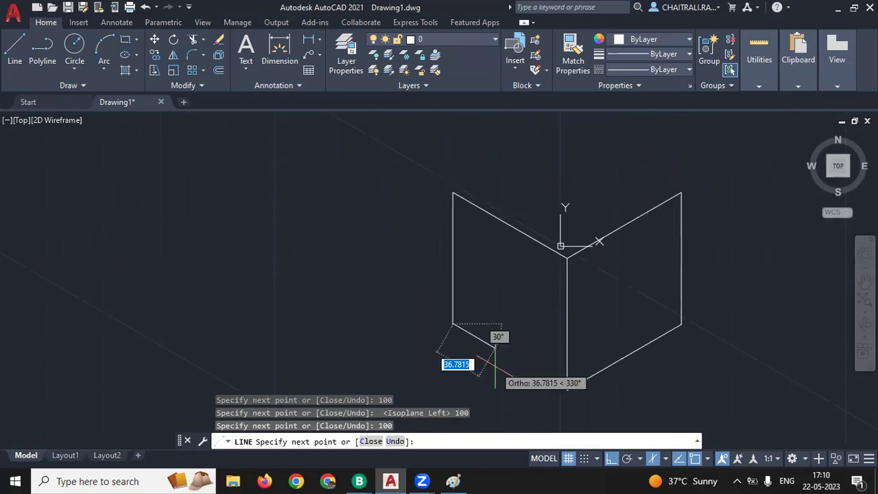
text(100)
key(Return)
key(Return)
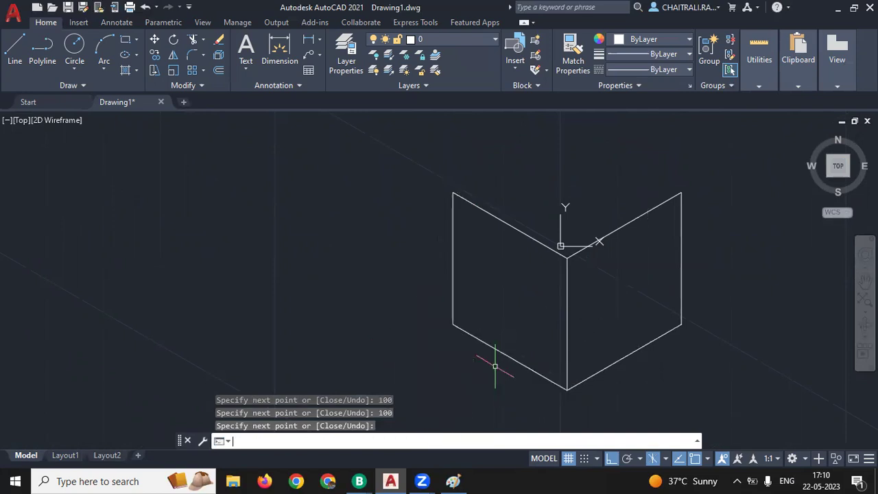
mouse_move(663, 245)
middle_down()
mouse_move(589, 284)
mouse_move(602, 296)
mouse_move(633, 267)
middle_up()
key(Return)
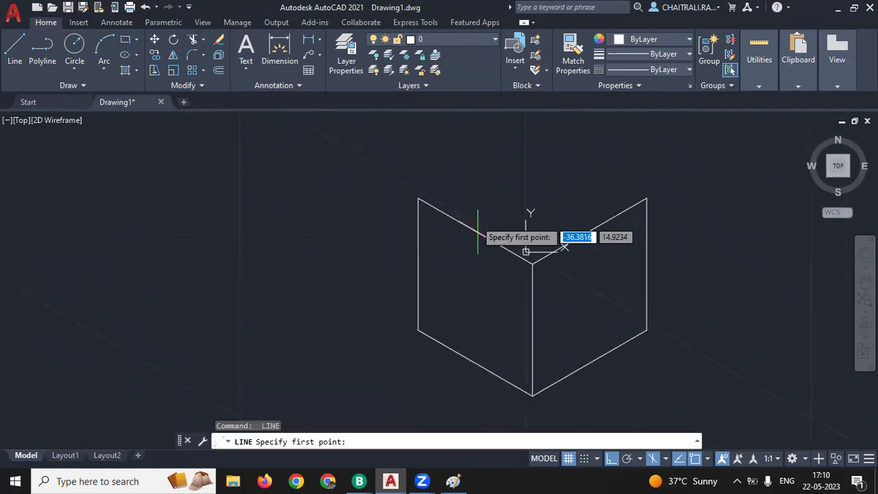
- From the left face's top corner on Isoplane Top, draw two 100-unit top-face edges
click(419, 199)
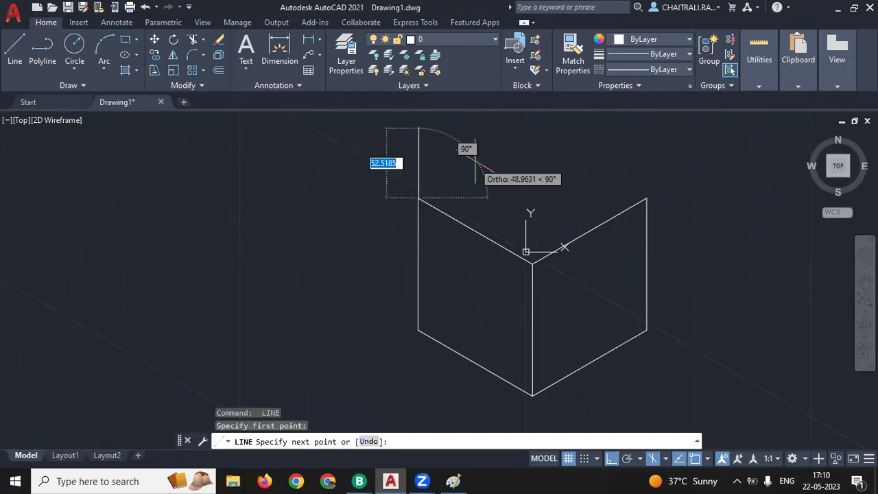
key(Escape)
key(Return)
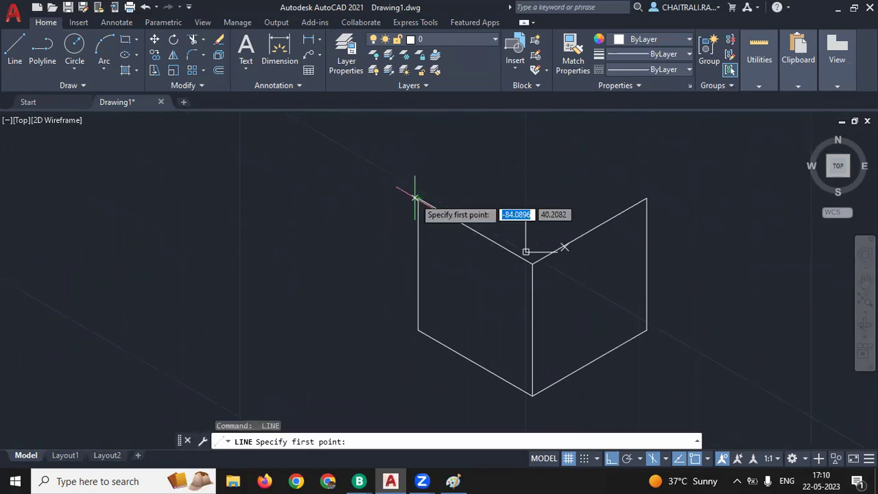
click(419, 200)
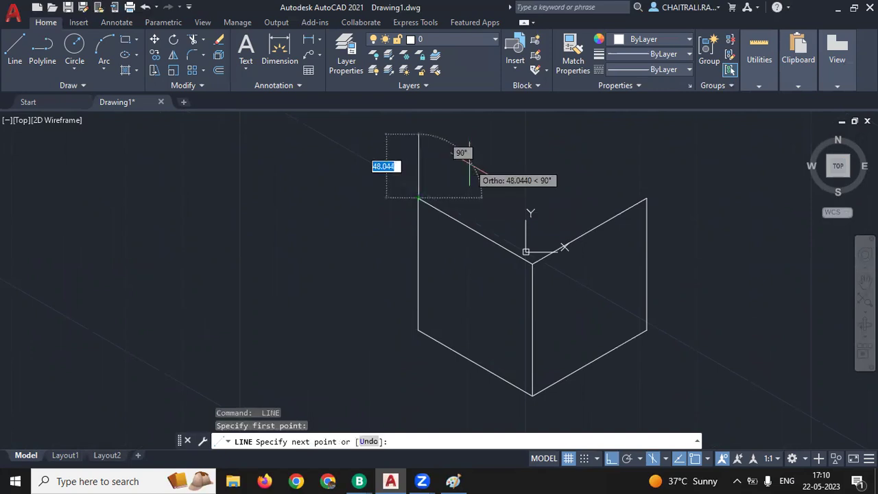
key(F5)
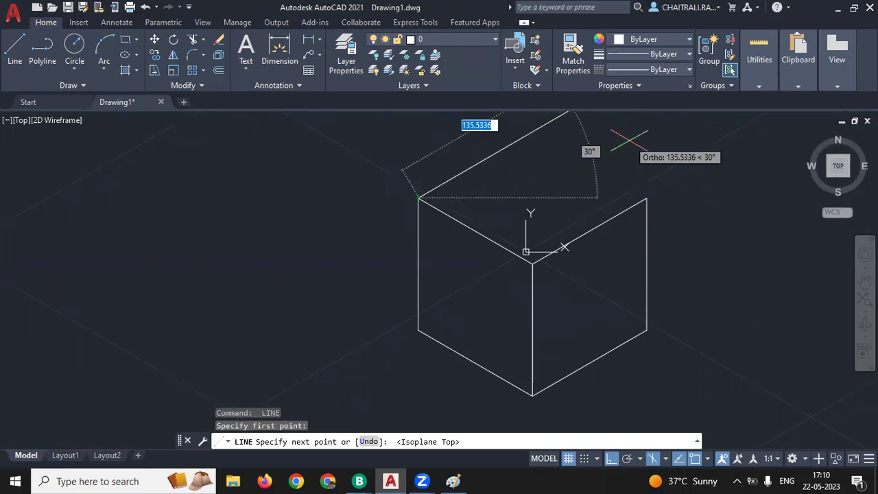
text(100)
key(Return)
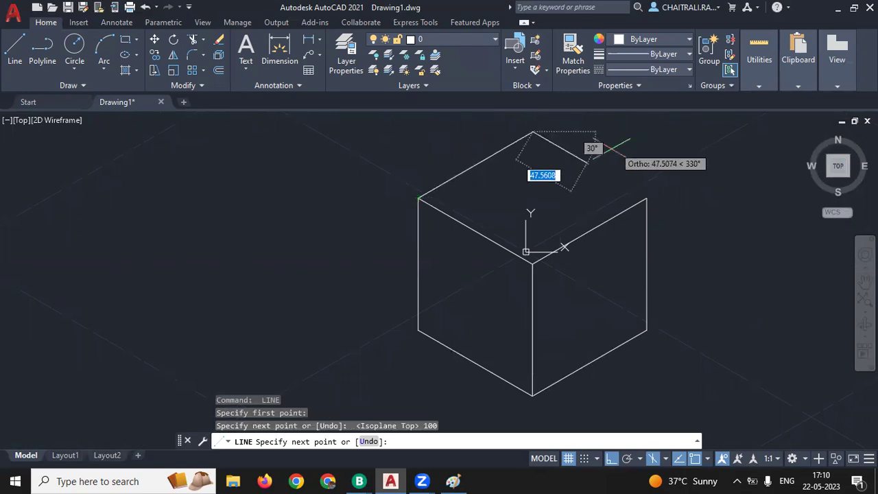
text(100)
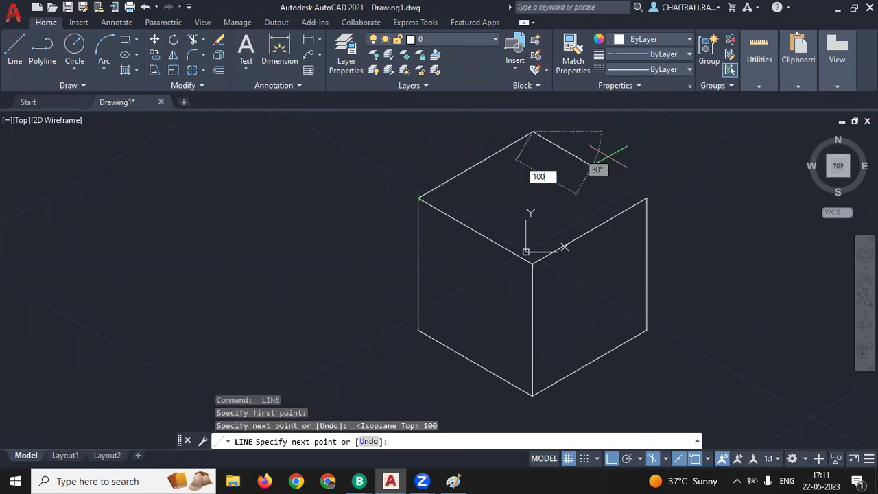
key(Return)
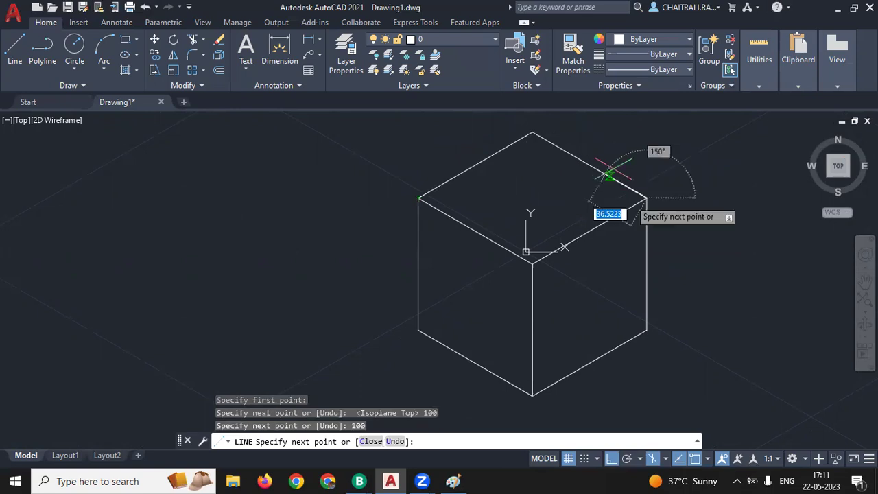
key(Return)
middle_drag(707, 236, 556, 189)
scroll(569, 244, down, 2)
- On Isoplane Right, draw a vertical guide from the right face's top-edge midpoint to its bottom edge
scroll(568, 243, up, 2)
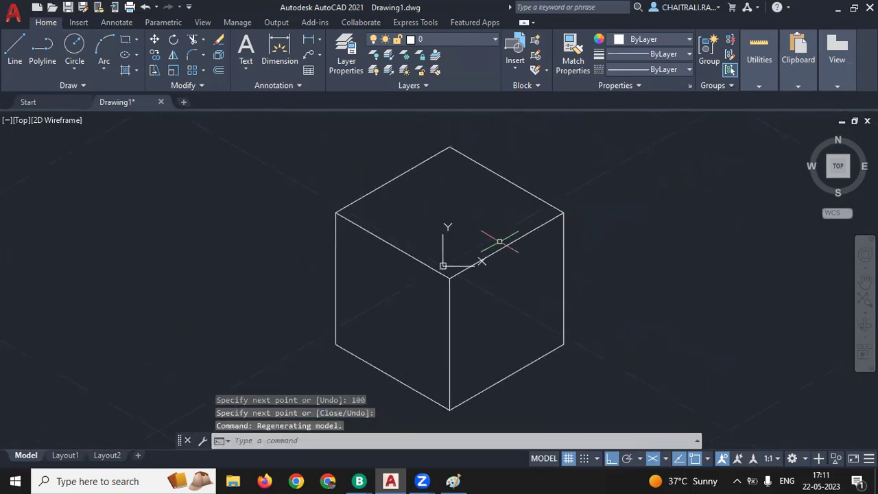
scroll(529, 226, up, 2)
scroll(518, 192, down, 2)
middle_drag(489, 251, 478, 216)
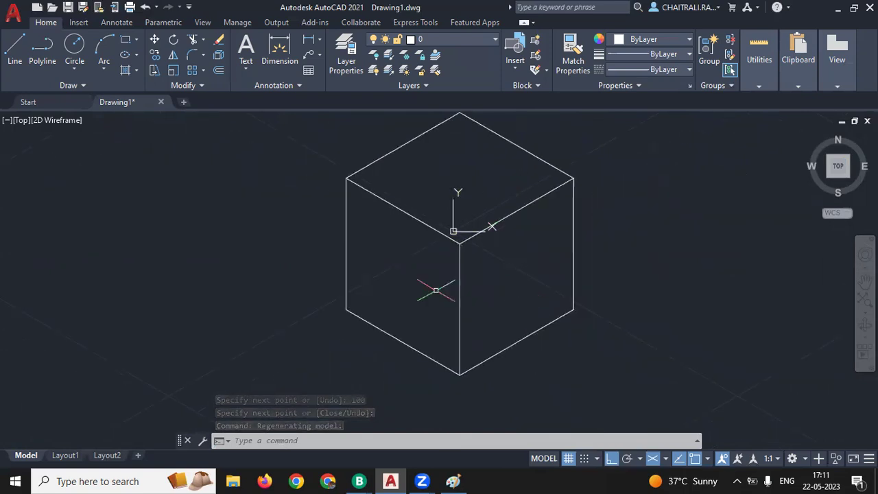
key(Escape)
key(Escape)
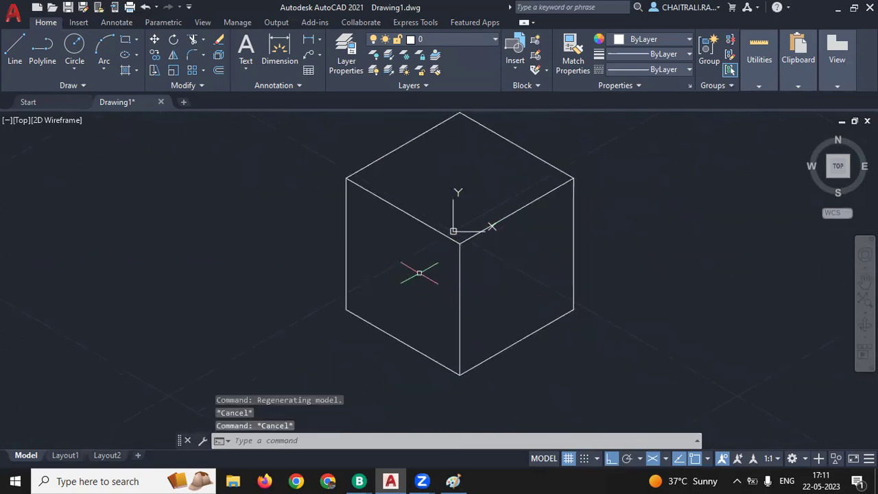
key(Escape)
middle_drag(540, 266, 498, 248)
text(l)
key(Return)
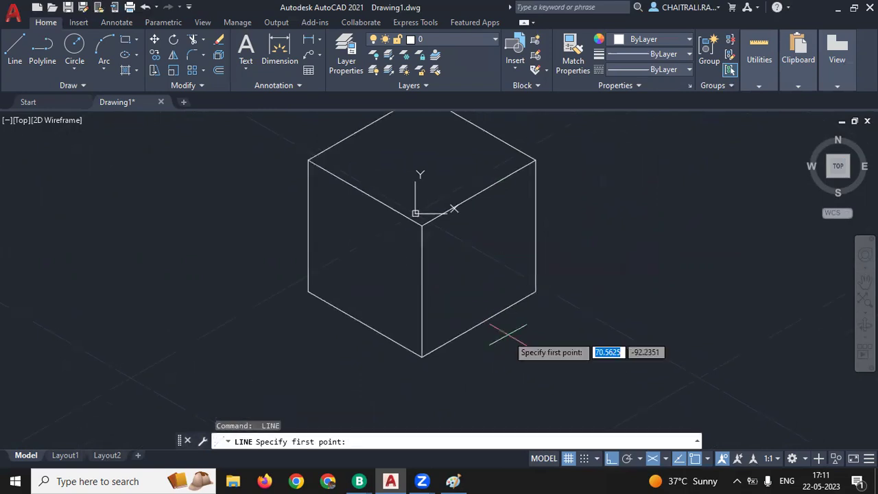
click(479, 193)
key(F5)
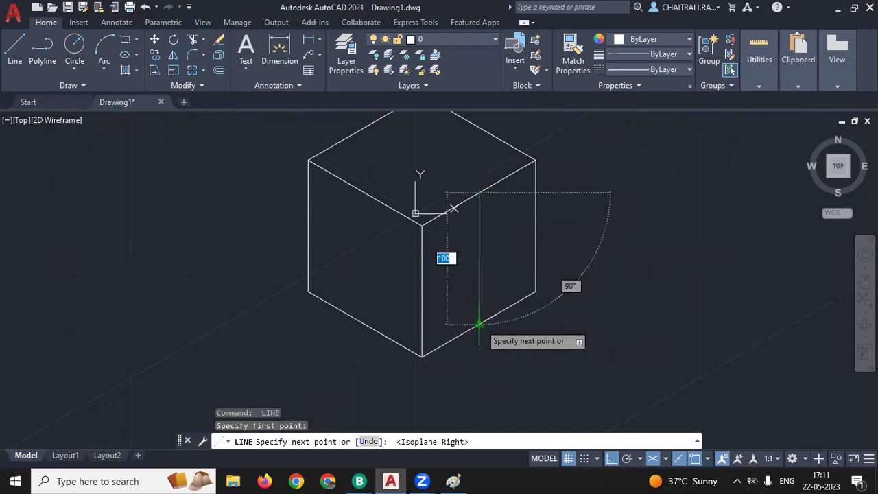
click(480, 324)
key(Return)
- Draw a second guide line from the right edge's midpoint across the right face
key(Return)
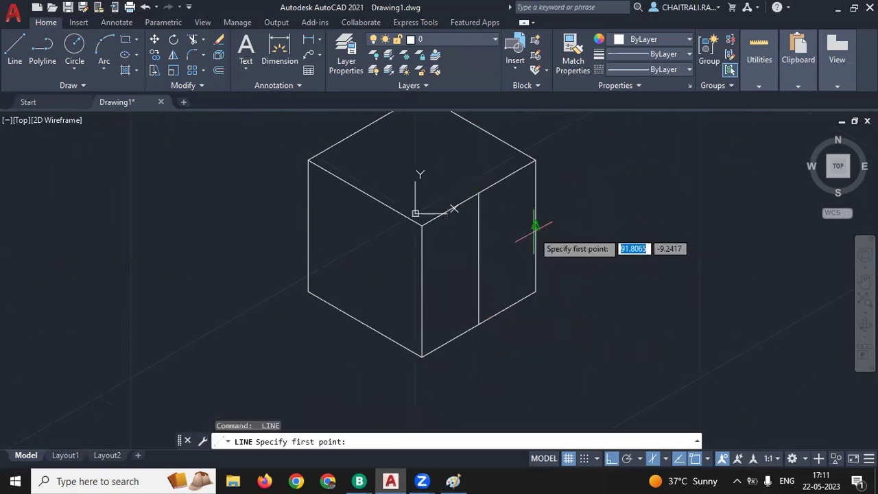
click(534, 226)
click(478, 259)
key(Return)
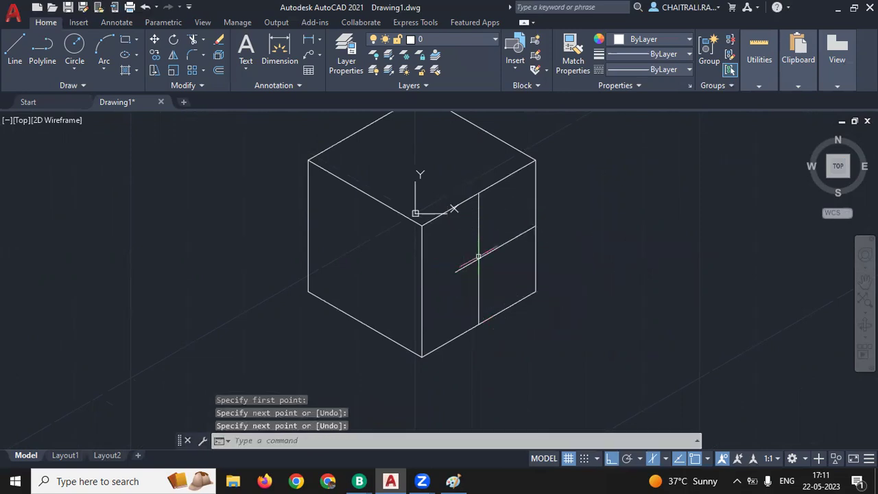
text(c)
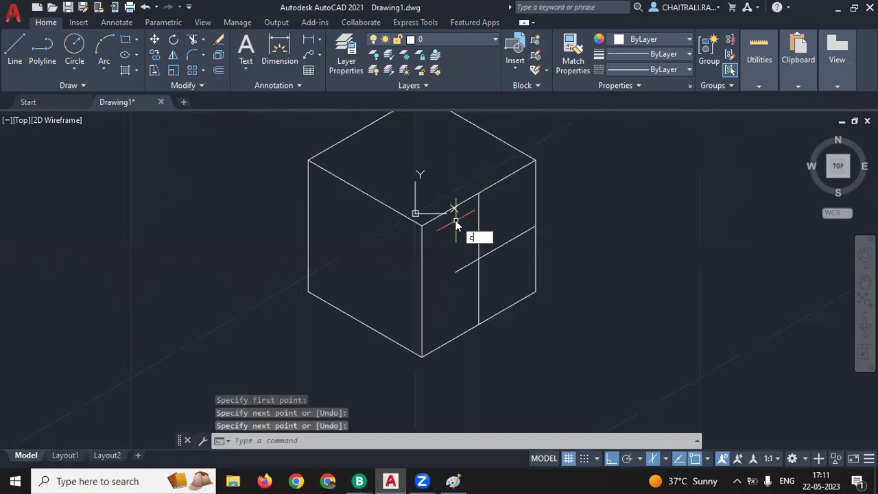
key(Return)
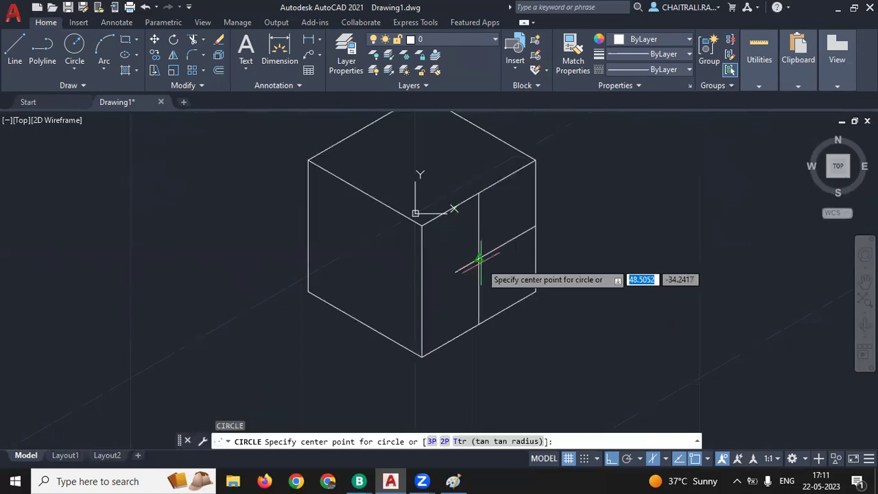
click(478, 259)
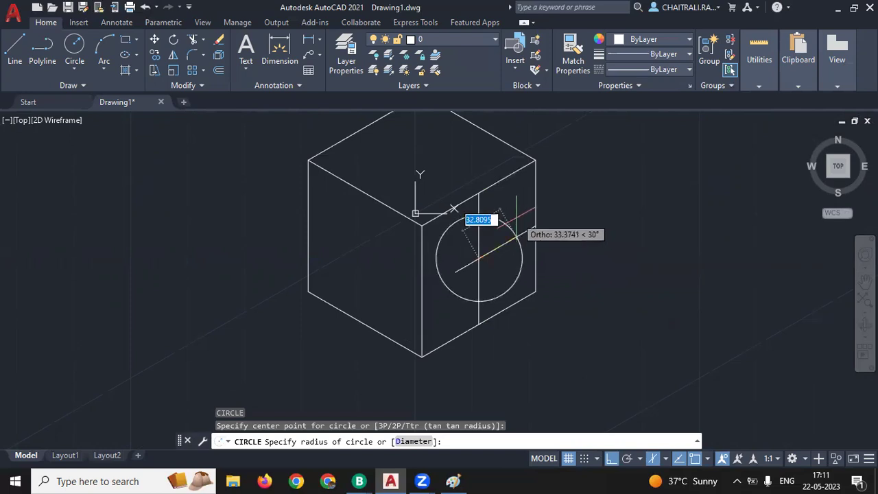
click(508, 241)
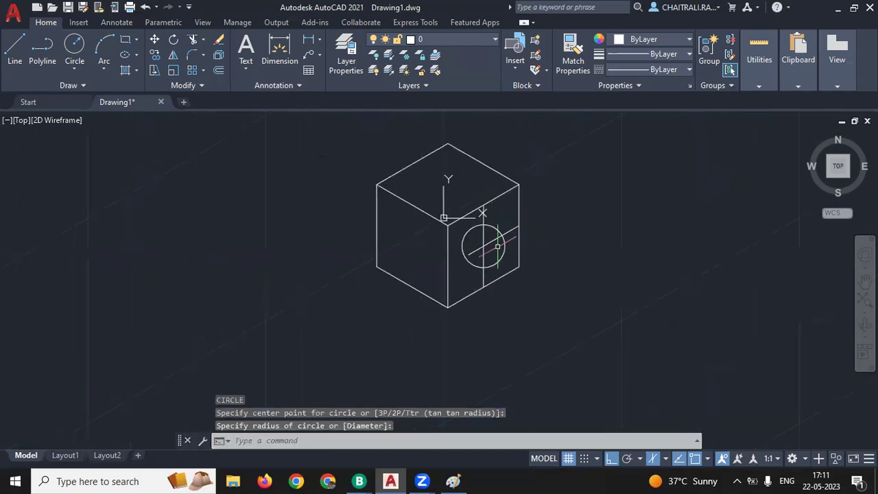
middle_drag(487, 265, 484, 252)
click(484, 251)
click(466, 240)
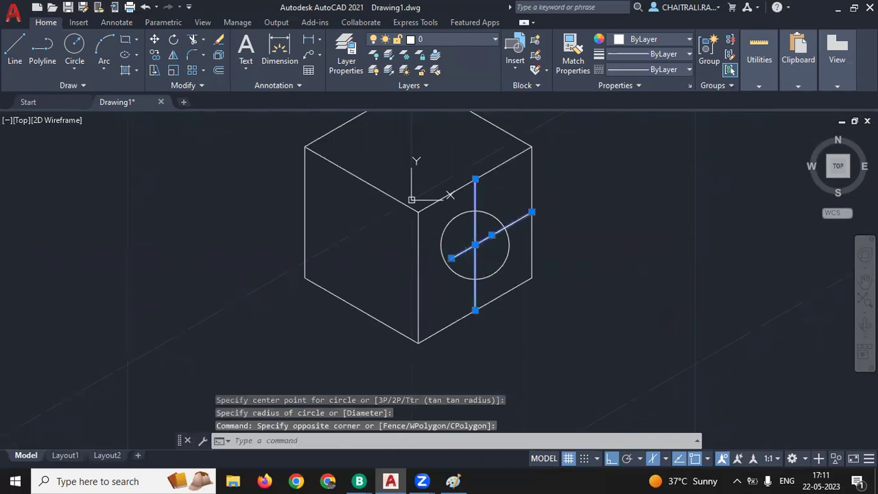
key(Delete)
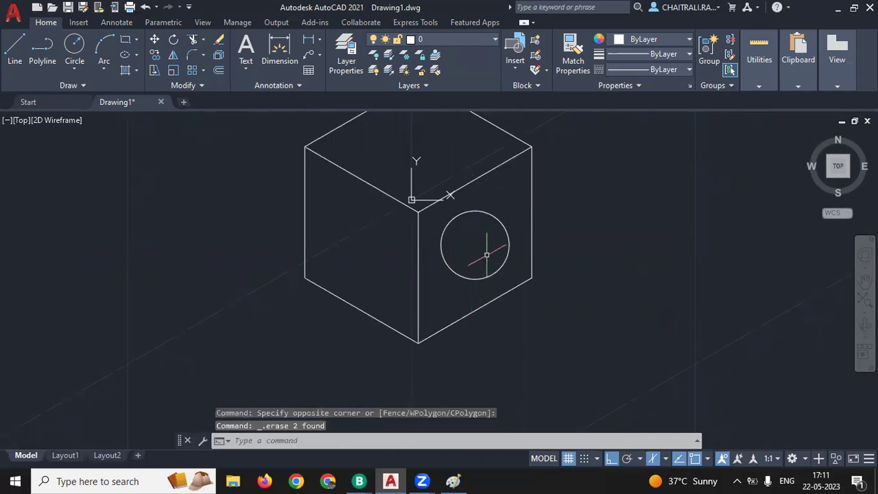
key(ctrl+z)
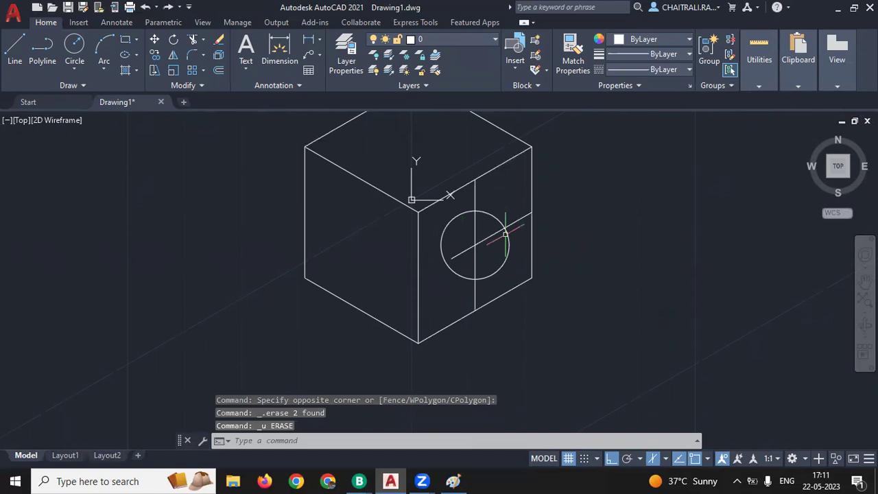
click(520, 254)
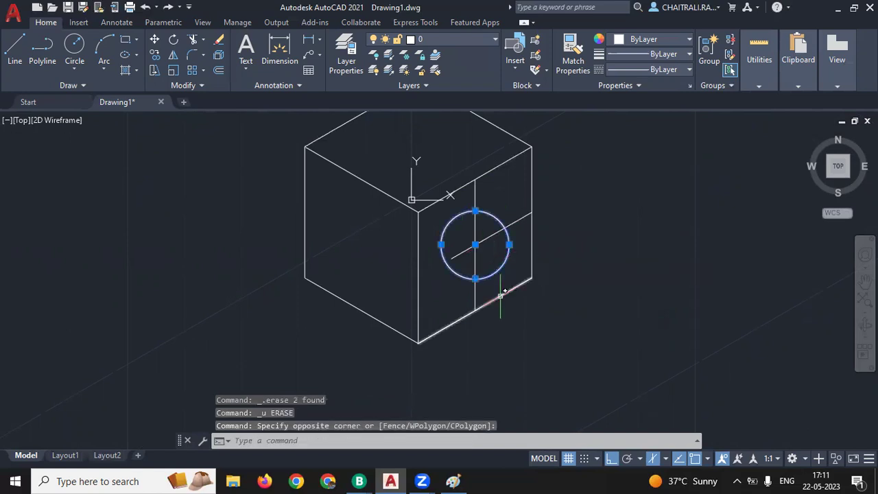
key(Delete)
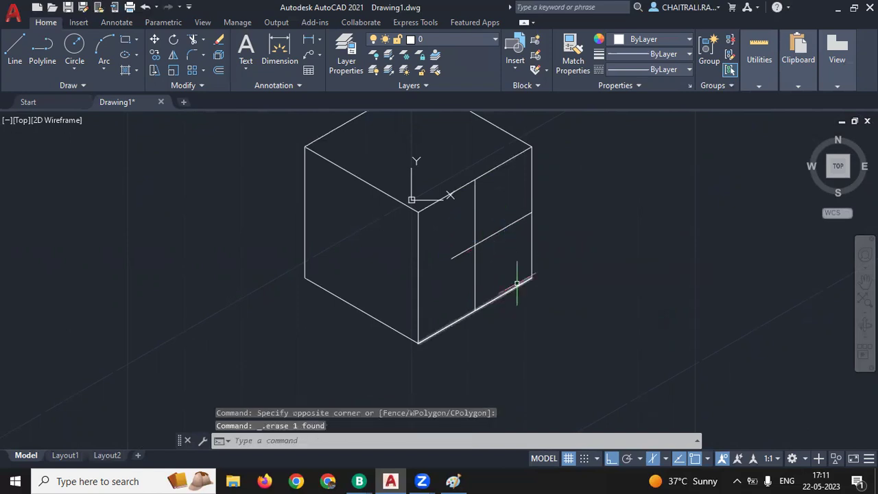
- Handwrite 'ELL →' and 'I →' at the top right of the Paint notes, then minimize Paint
click(453, 480)
mouse_move(616, 142)
mouse_down()
mouse_move(616, 173)
mouse_move(639, 171)
mouse_move(637, 157)
mouse_up()
mouse_move(652, 142)
mouse_down()
mouse_move(652, 173)
mouse_move(680, 166)
mouse_move(736, 182)
mouse_up()
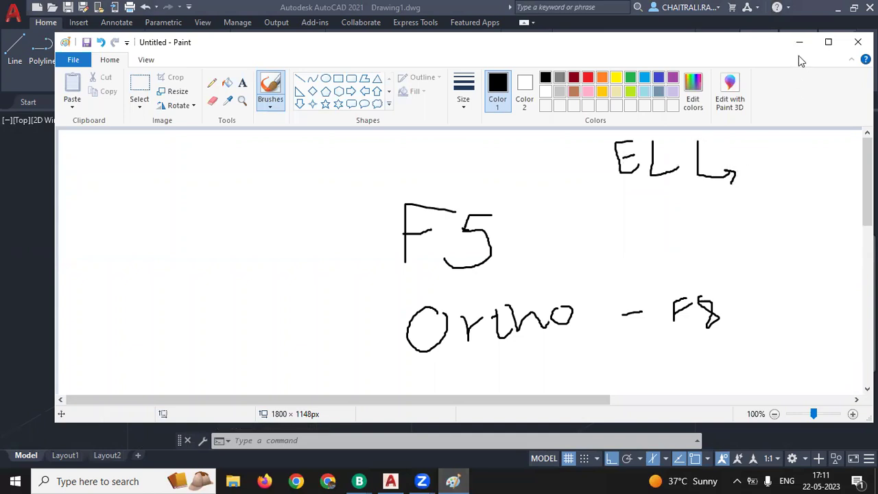
mouse_move(711, 202)
mouse_down()
mouse_move(730, 201)
mouse_move(744, 225)
mouse_up()
drag(752, 195, 766, 236)
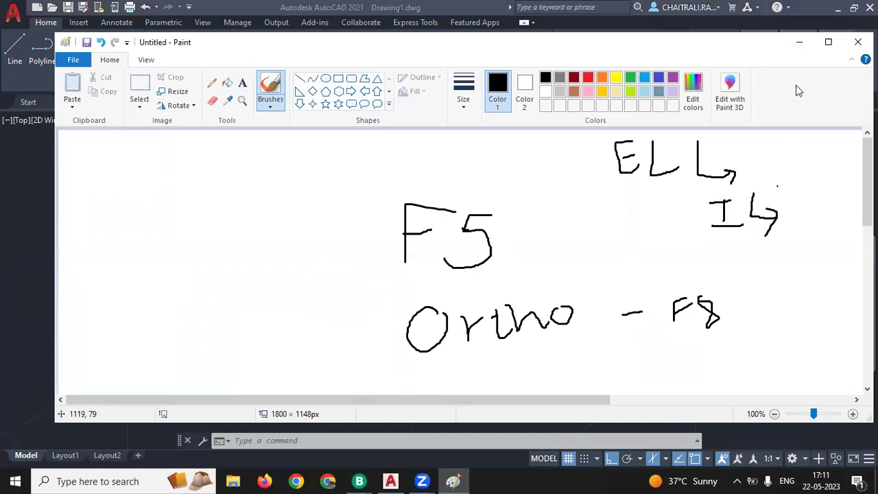
click(801, 43)
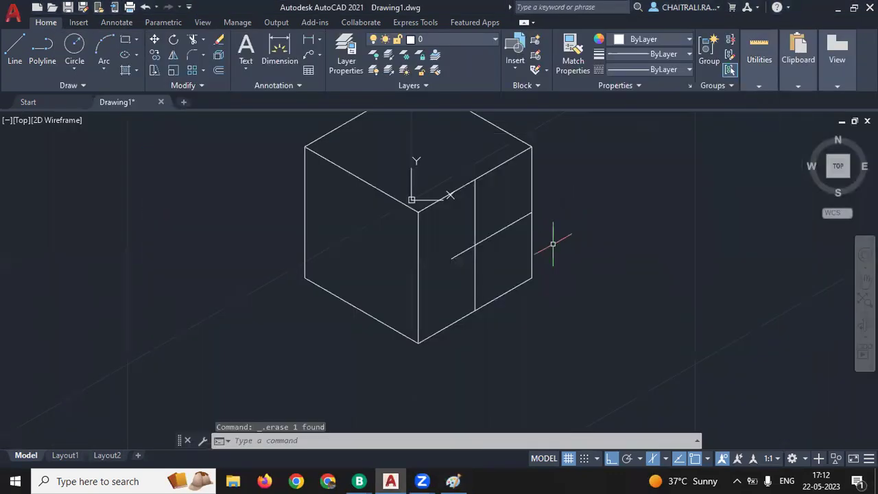
- Draw a radius-15 isocircle (EL, I) on Isoplane Right at the right-face guide intersection
key(Escape)
key(Escape)
middle_drag(560, 238, 545, 276)
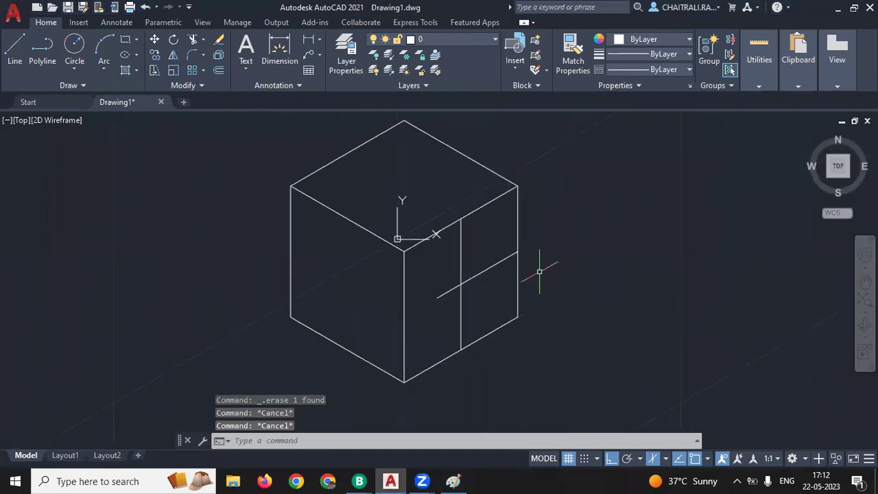
text(e)
key(Return)
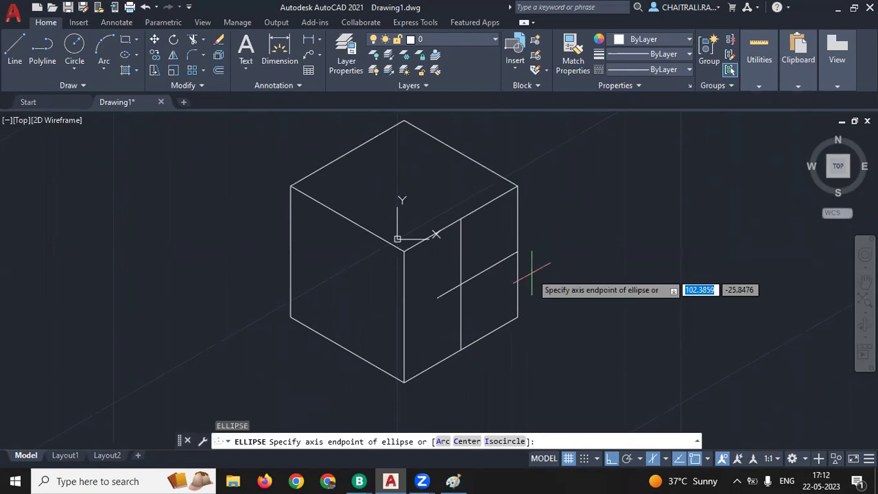
text(i)
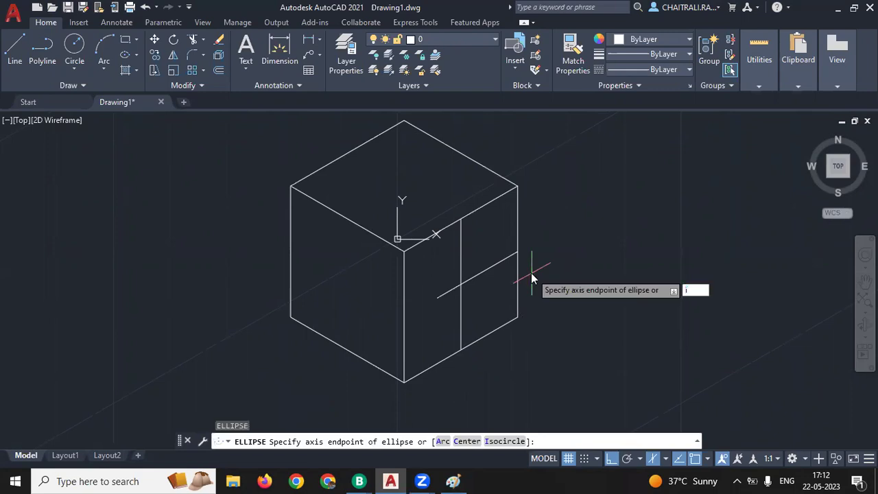
key(Return)
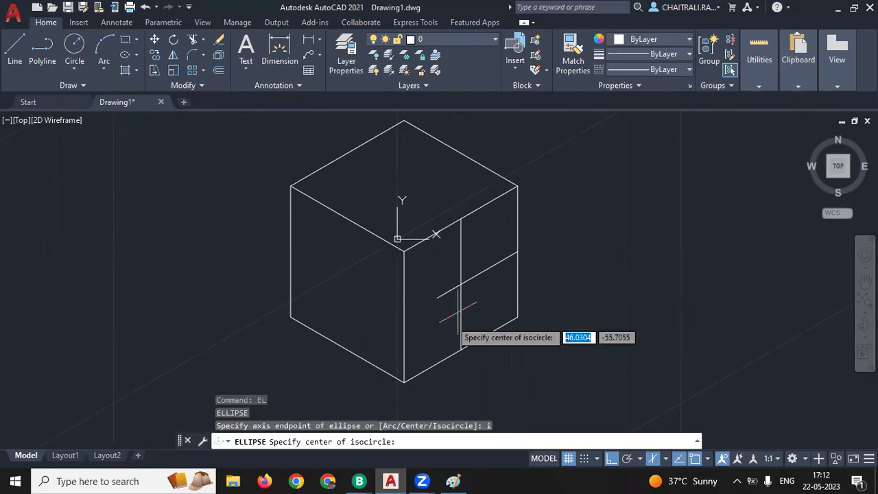
click(461, 283)
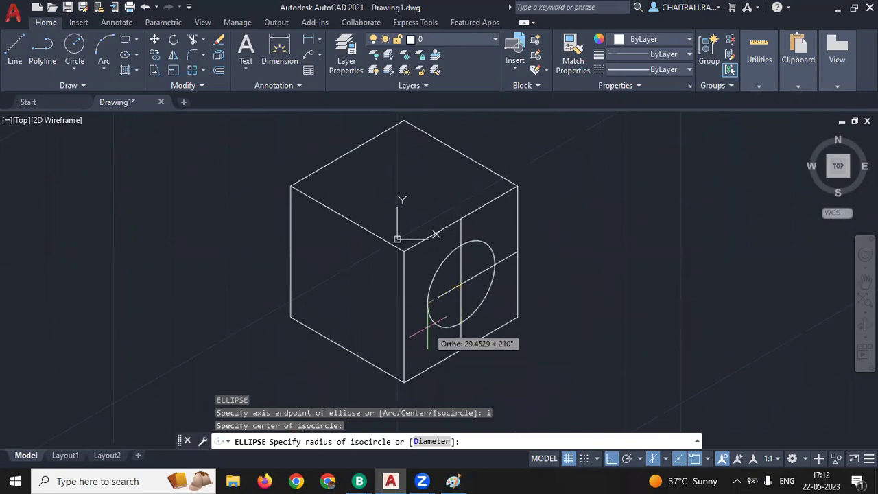
key(F5)
key(F5)
key(F5)
key(F5)
key(F5)
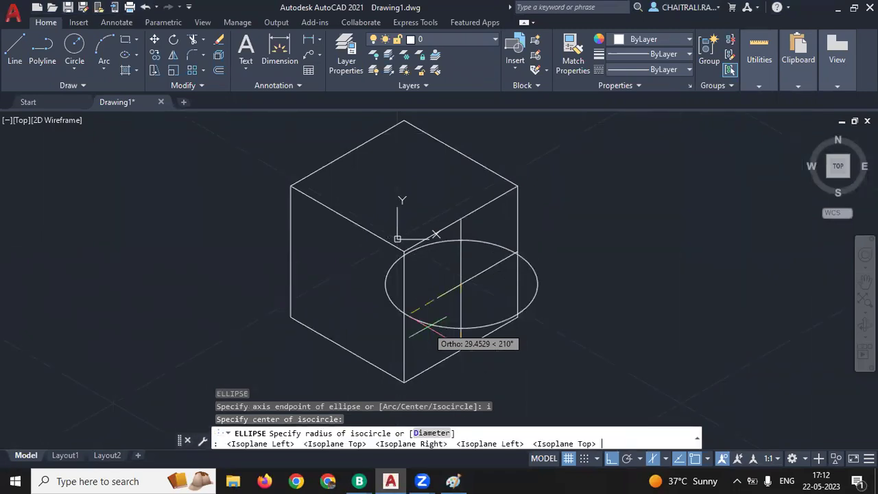
key(F5)
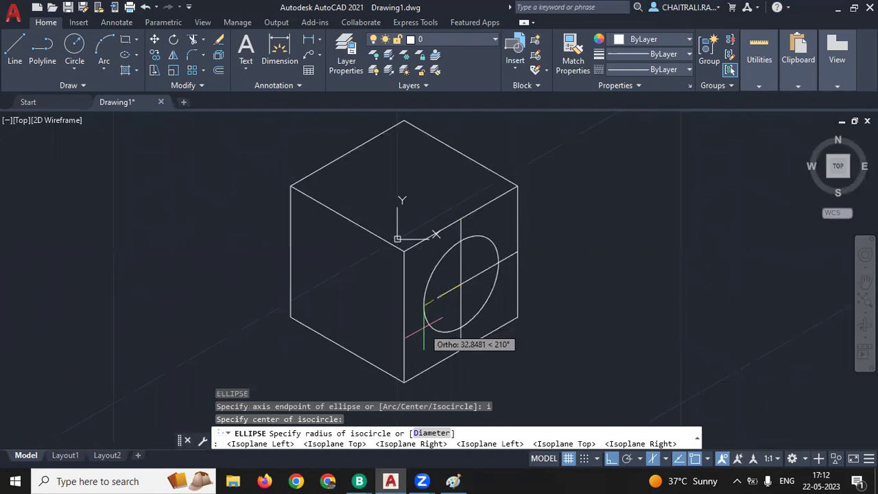
text(15)
key(Return)
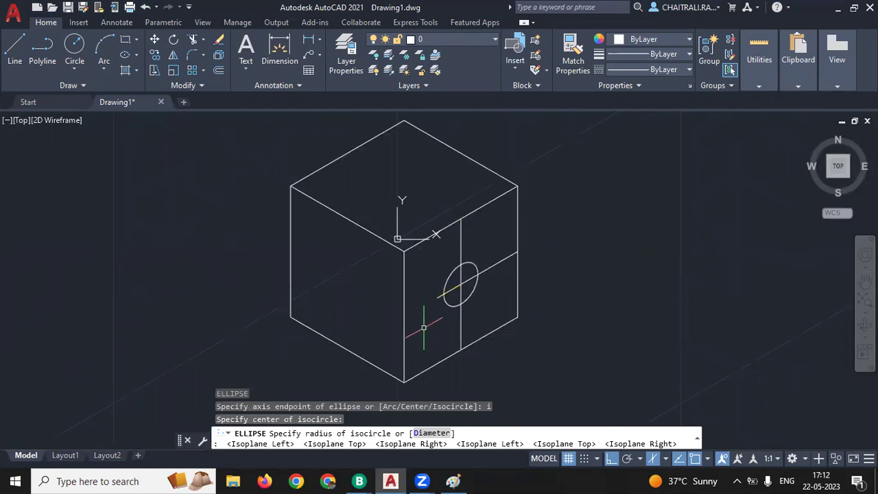
middle_drag(445, 274, 471, 290)
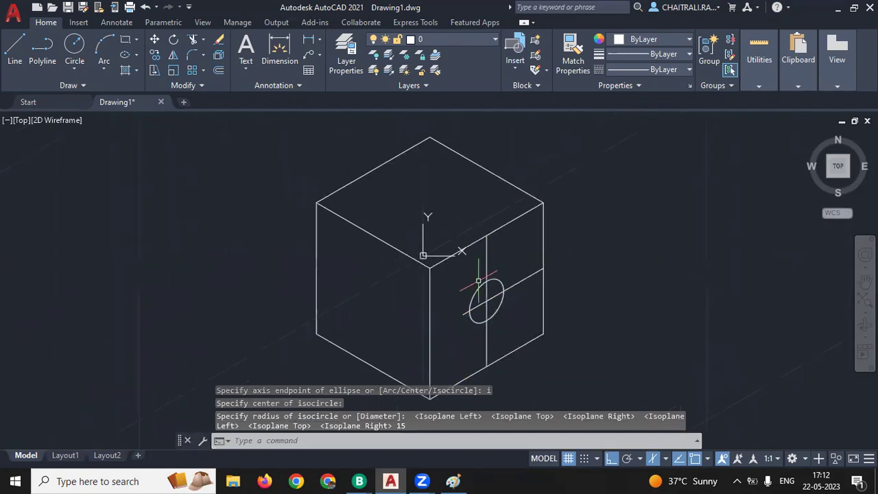
text(l)
key(Return)
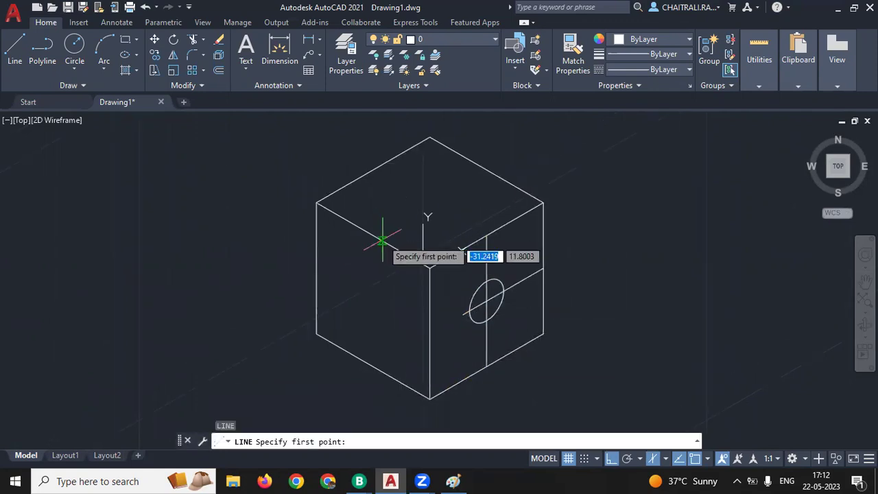
- Draw a 50-unit vertical guide line down from the left face's top edge
click(373, 234)
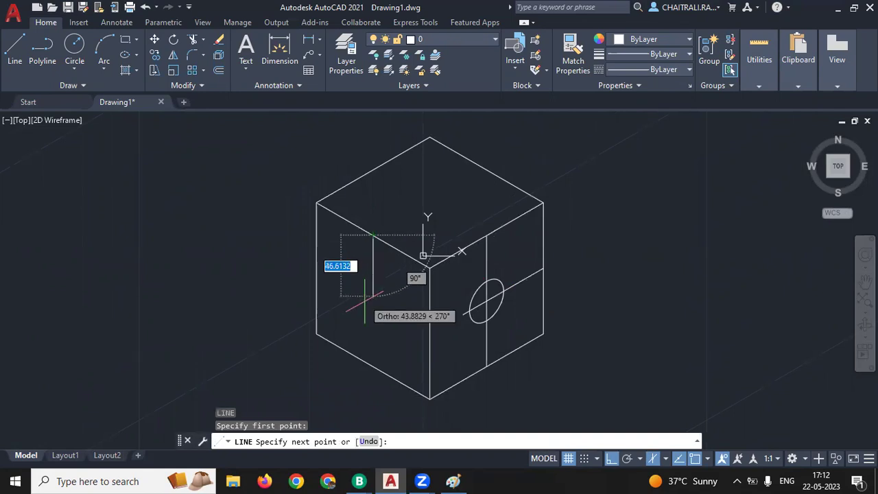
text(50)
key(Return)
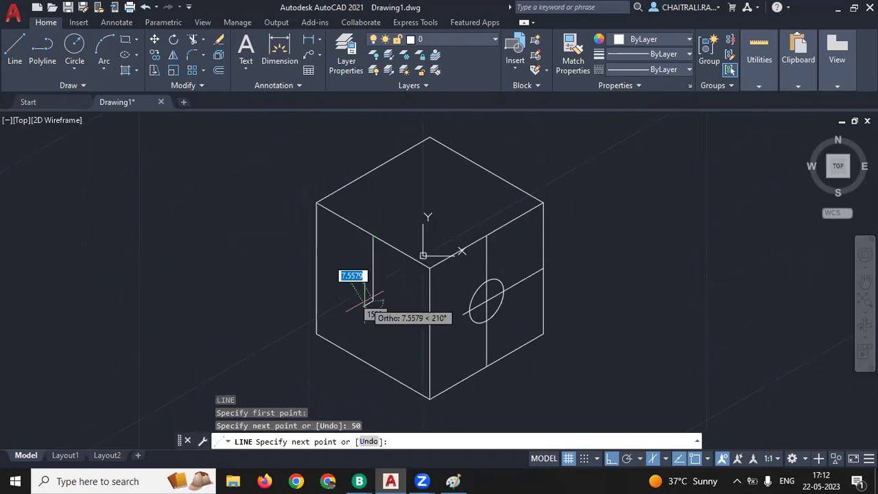
key(Return)
- Draw a radius-15 isocircle on Isoplane Left centred at the guide line's lower end
text(e)
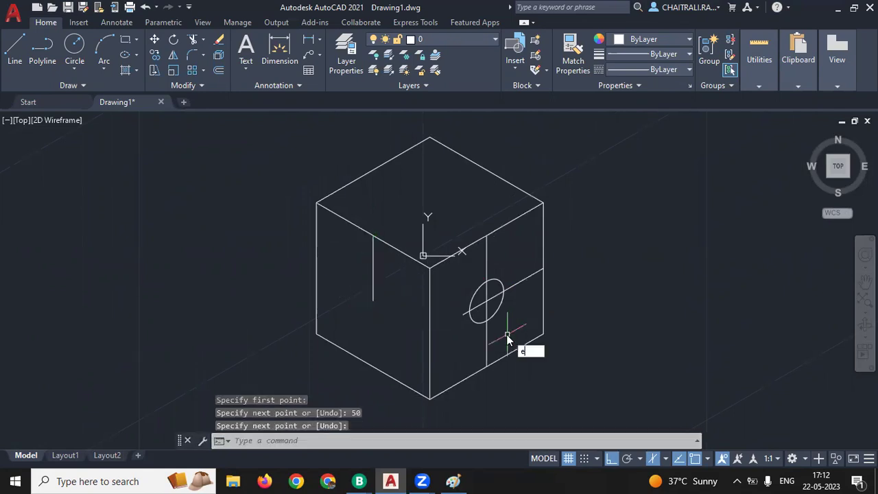
text(l)
key(Return)
text(i)
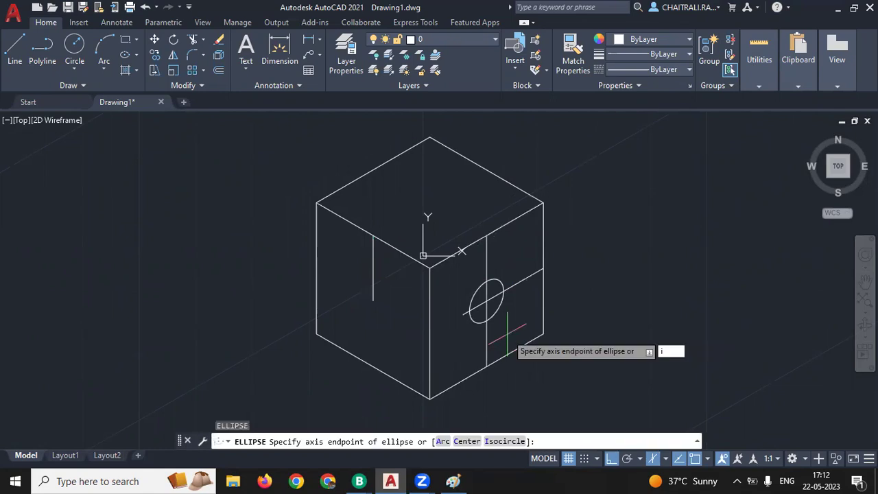
key(Return)
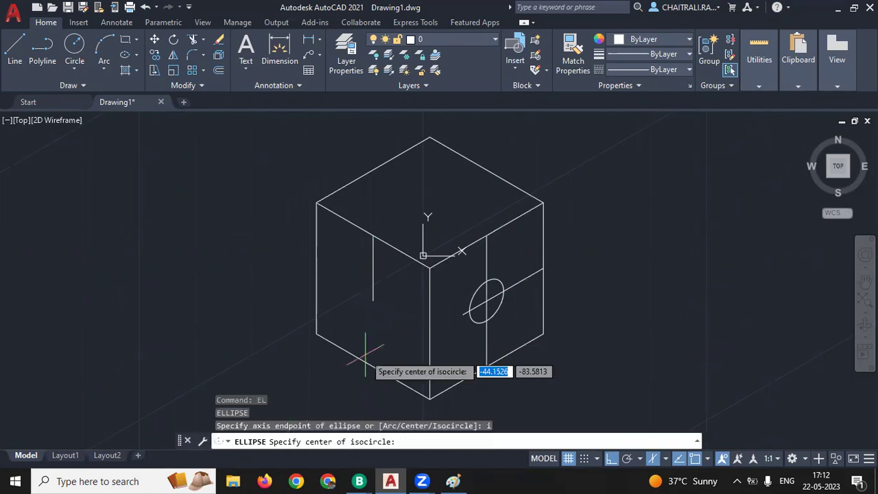
click(373, 300)
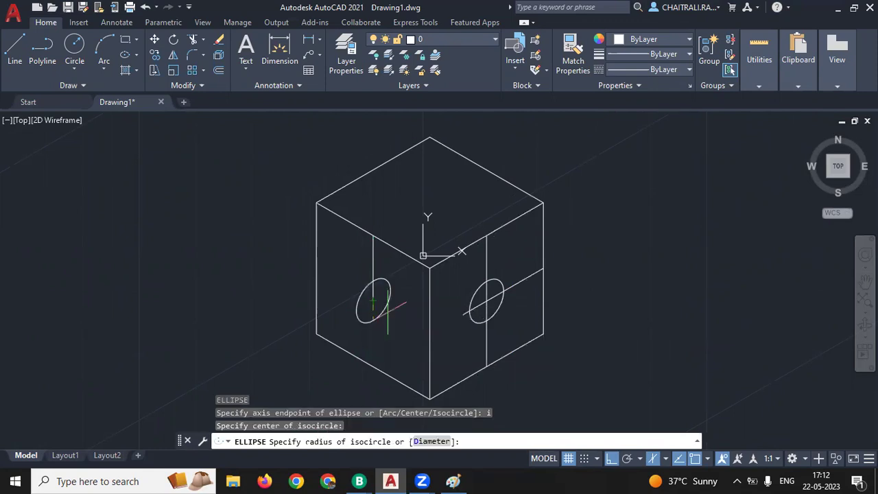
key(F5)
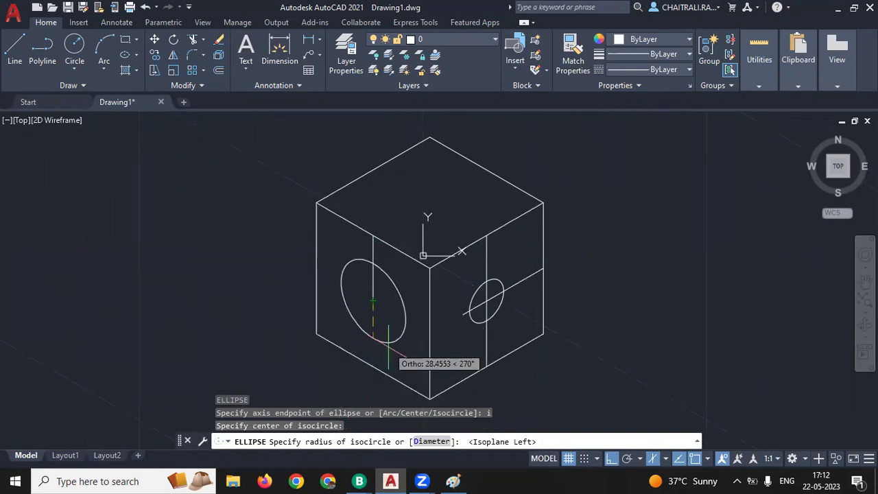
text(15)
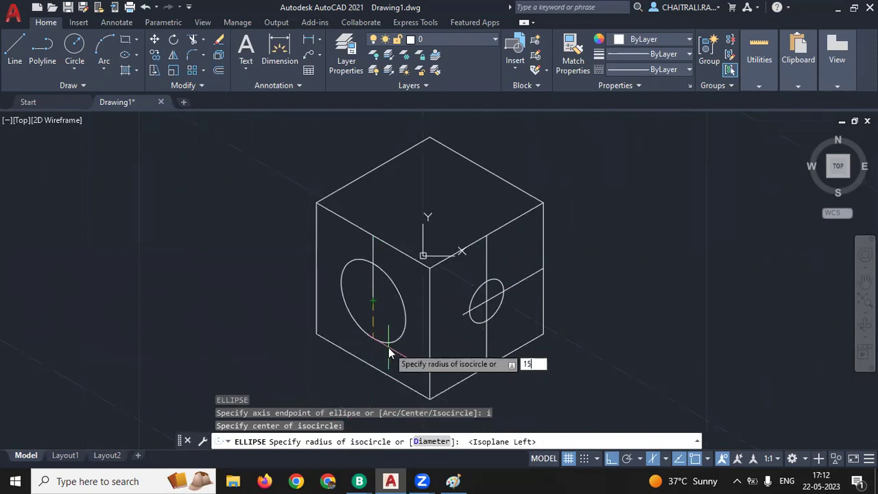
key(Return)
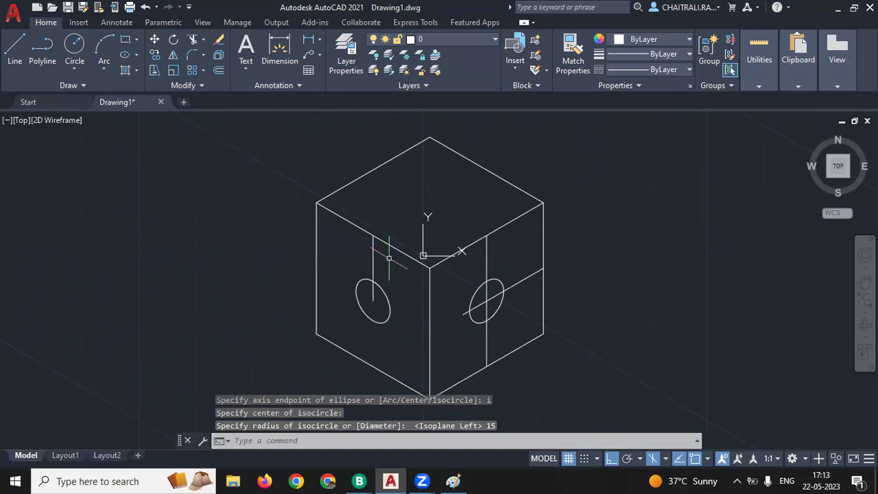
drag(389, 258, 343, 275)
- Select the two vertical guides and the right face's diagonal guide, and delete them
click(494, 281)
click(463, 292)
click(534, 298)
click(522, 263)
key(Delete)
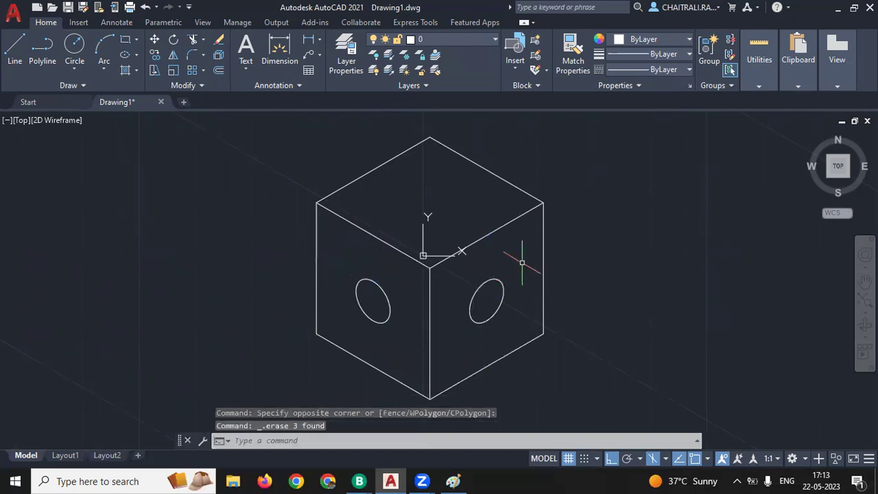
- Draw a 50-unit guide line across the top face from its right edge
text(l)
key(Return)
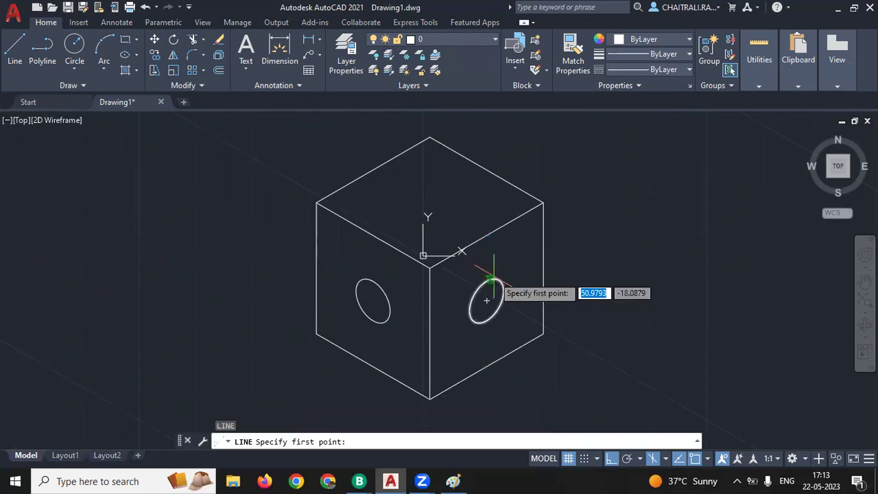
click(487, 235)
text(50)
key(Return)
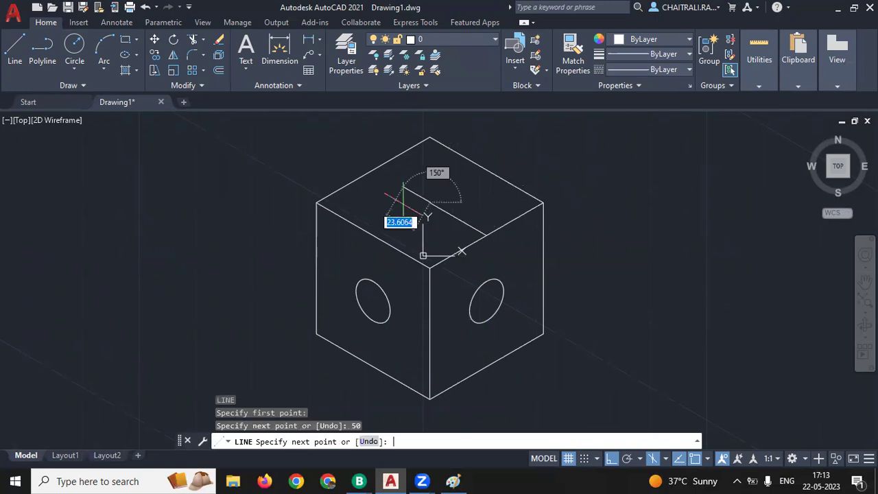
key(Return)
- Draw a radius-15 isocircle on the top isoplane, centred at the top guide line's end
text(el)
key(Return)
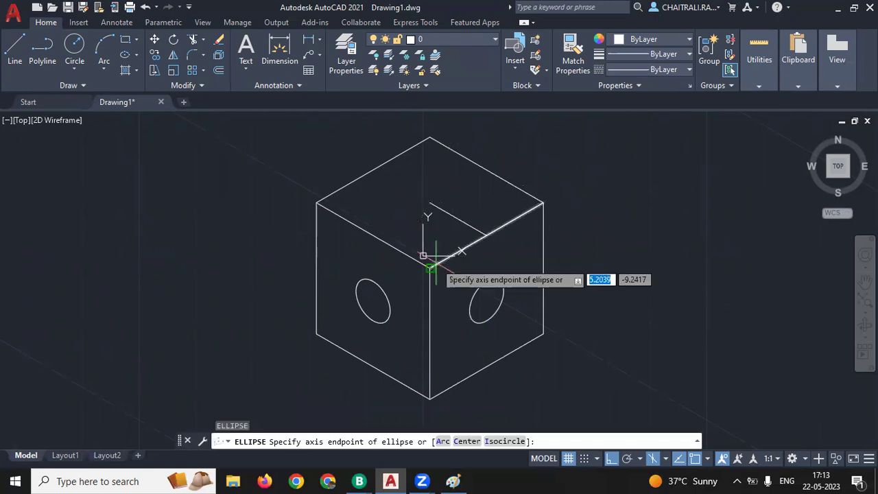
text(i)
key(Return)
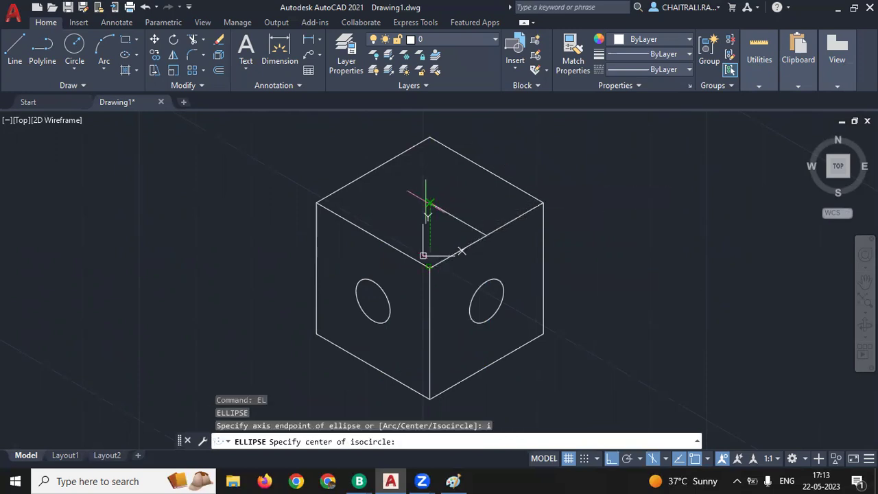
click(429, 201)
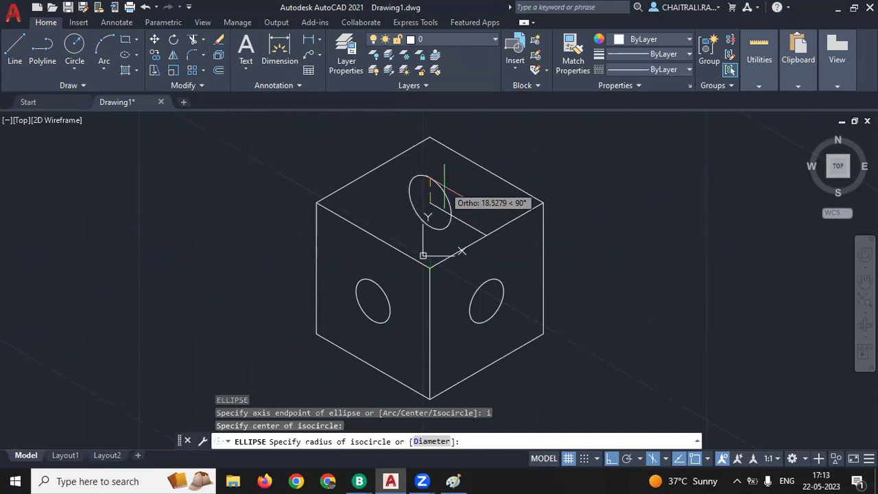
key(F5)
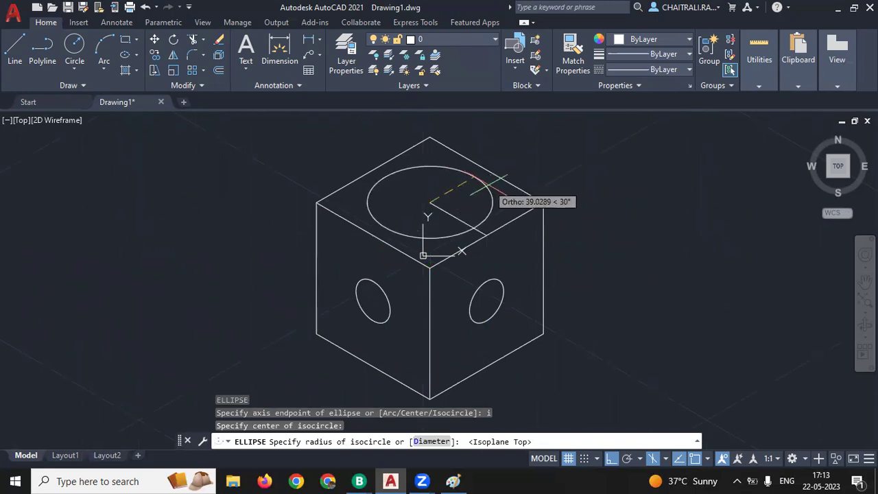
text(15)
key(Return)
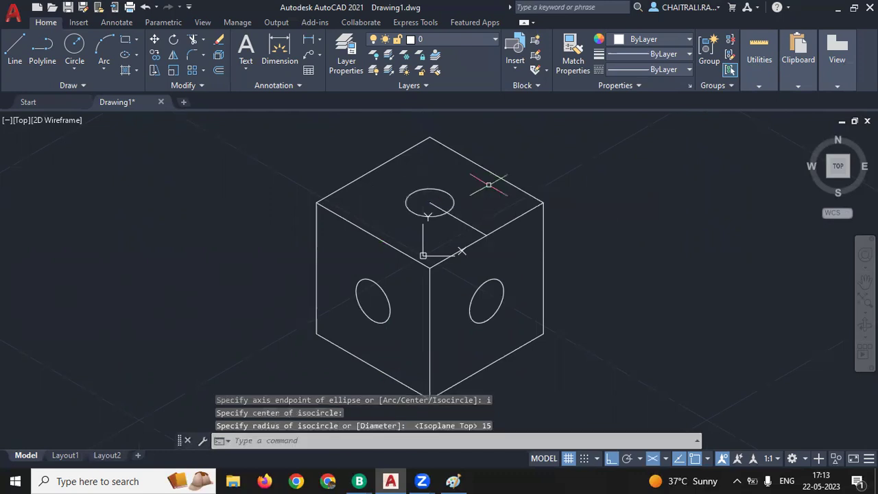
- Erase the guide line on the cube's top face
click(481, 226)
click(456, 228)
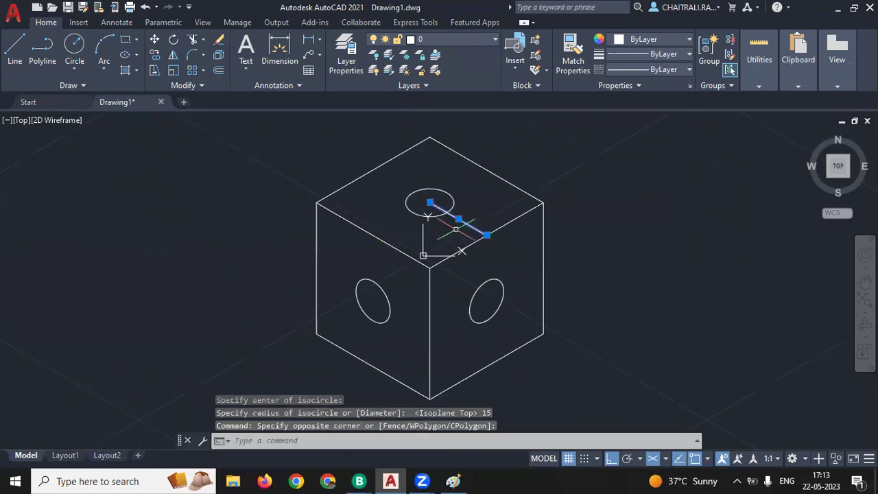
key(Delete)
- Draw a radius-20 isocircle to the left of the cube
middle_drag(345, 296, 442, 280)
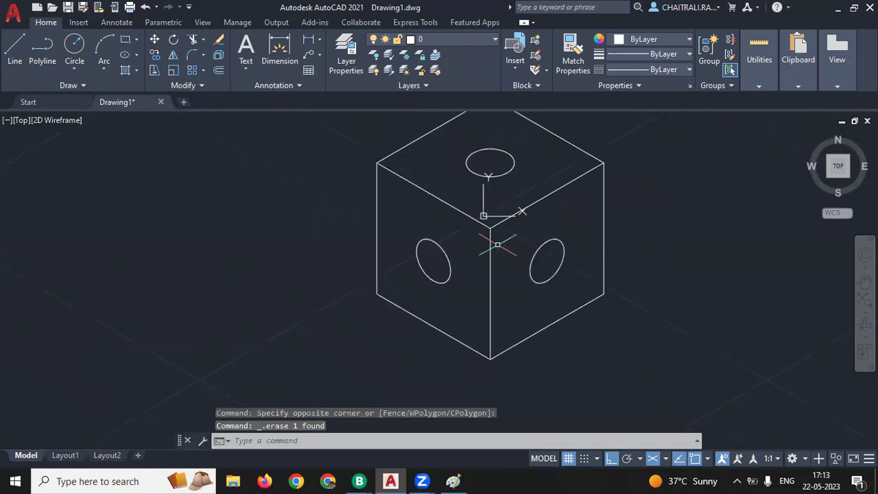
text(el)
key(Return)
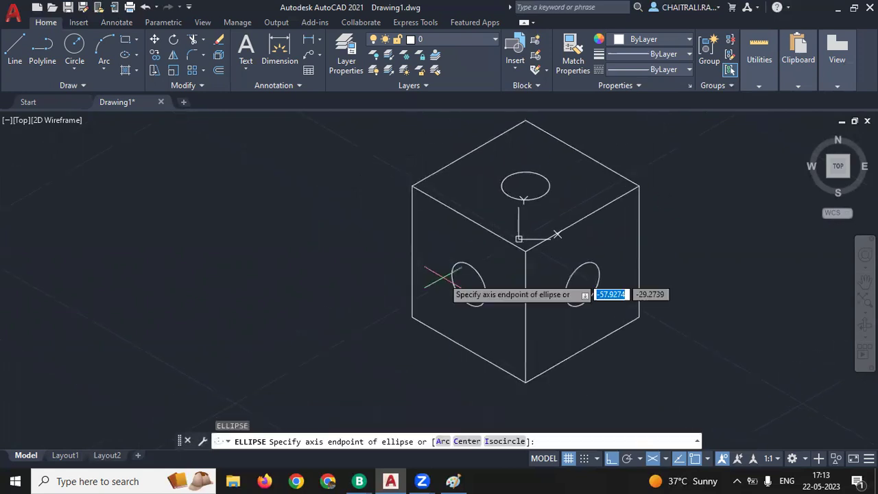
click(177, 328)
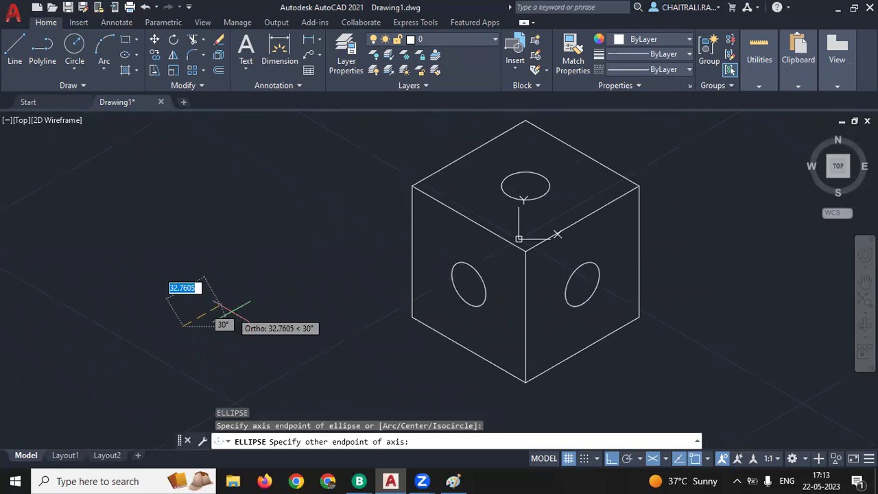
key(Escape)
key(Escape)
text(el)
key(Return)
text(i)
key(Return)
click(182, 317)
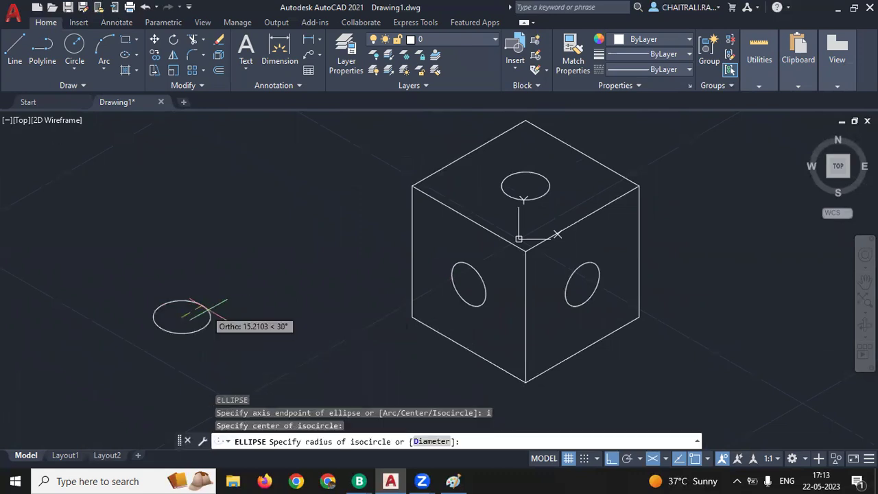
text(20)
key(Return)
- Copy the radius-20 isocircle 50 units straight up from its centre
key(Escape)
key(Escape)
click(223, 306)
click(192, 326)
text(c)
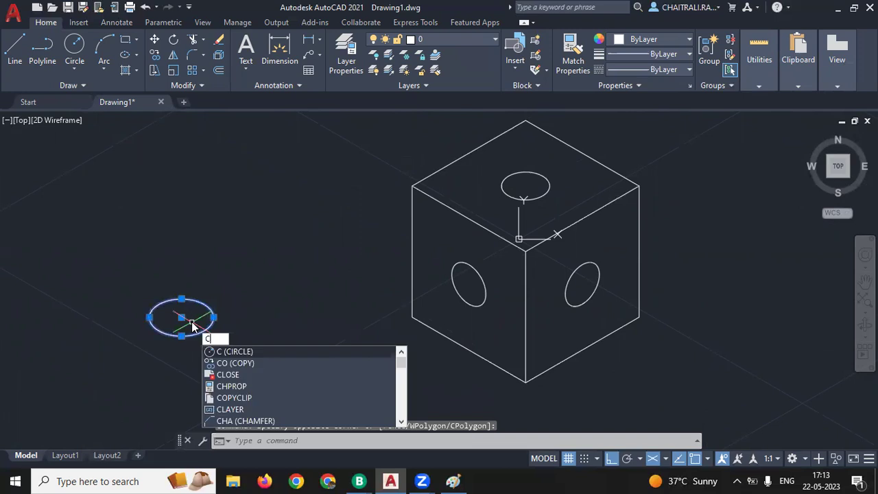
key(Return)
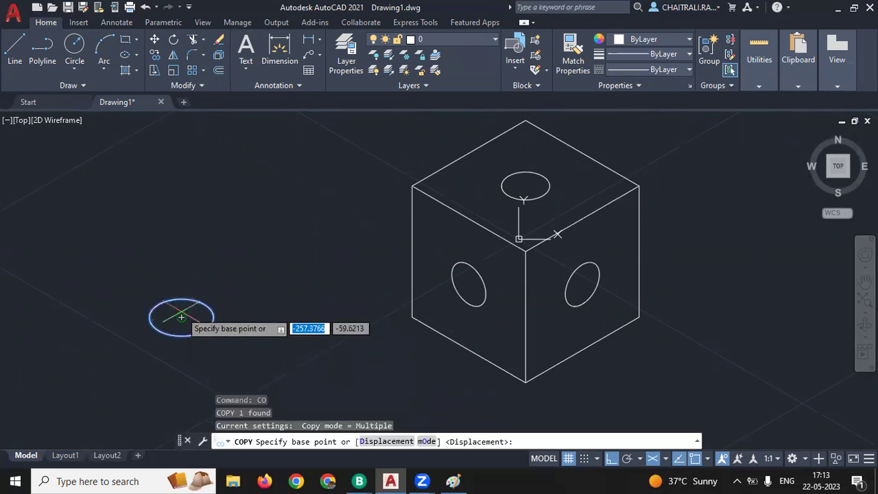
click(181, 317)
key(F5)
text(50)
key(Return)
key(Return)
text(l)
key(Return)
middle_drag(242, 230, 296, 207)
middle_drag(295, 255, 323, 249)
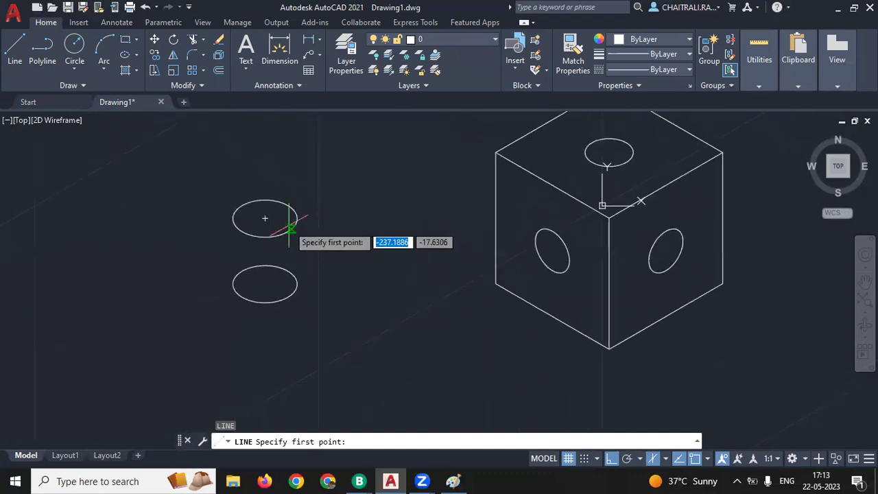
- Draw vertical lines down from the top isocircle's left and right edges past the lower one
scroll(278, 236, up, 2)
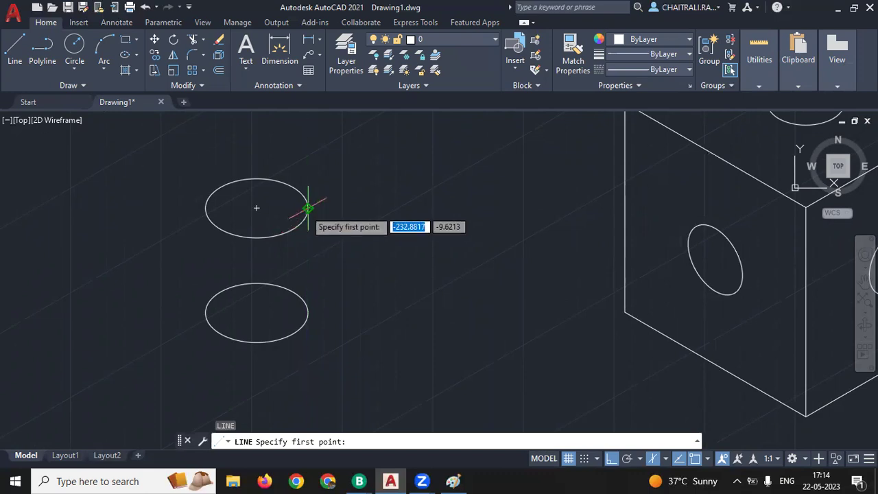
click(308, 208)
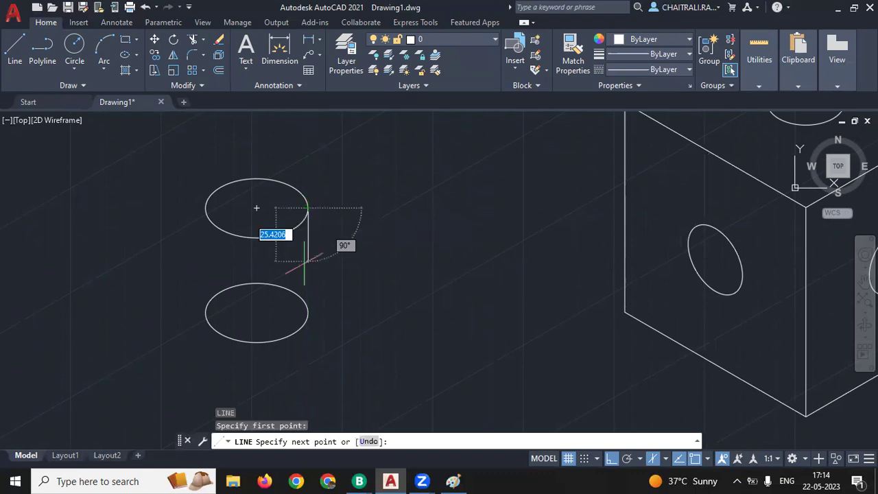
click(315, 351)
key(Return)
key(Return)
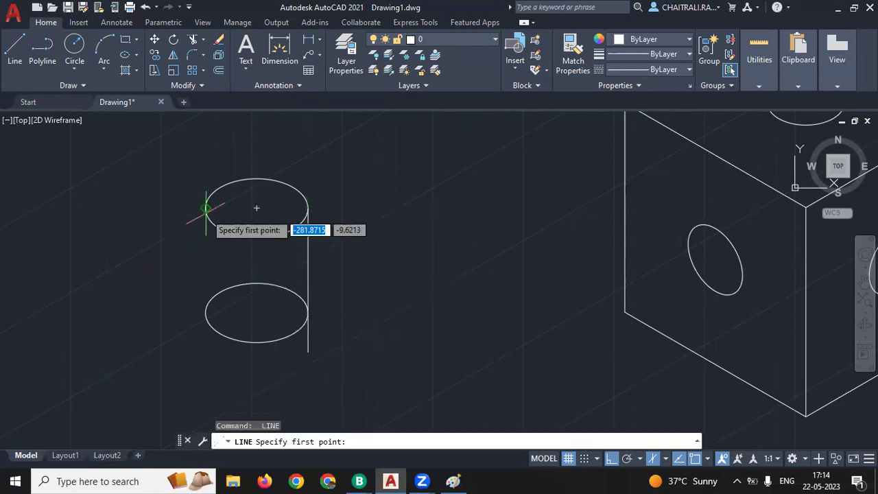
click(206, 208)
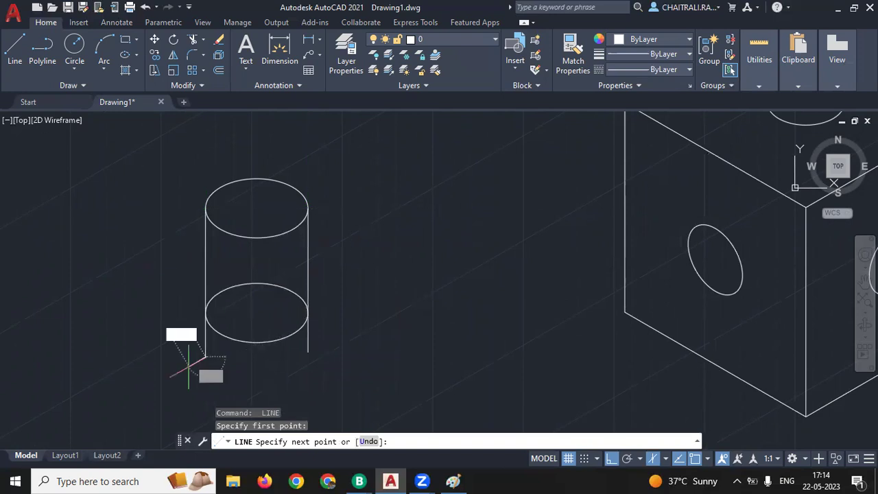
click(191, 355)
key(Return)
- Trim the overhanging line ends and the lower isocircle's hidden back arc
text(tr)
key(Return)
click(308, 332)
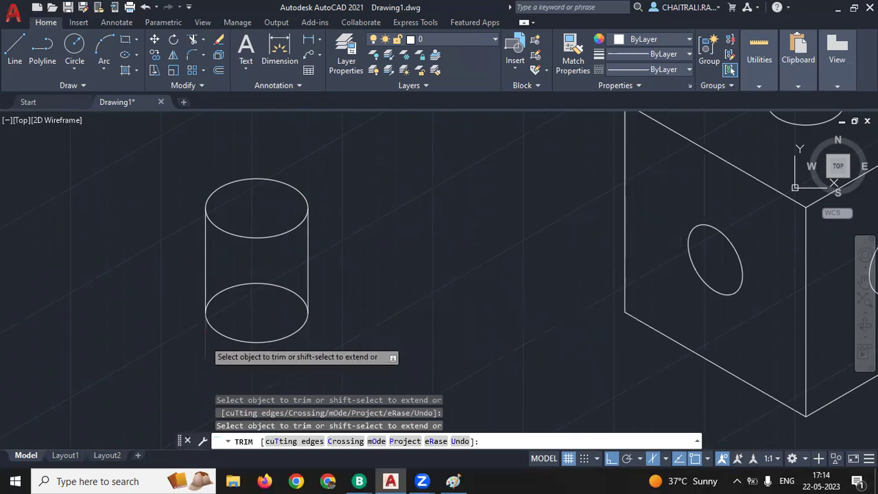
click(206, 336)
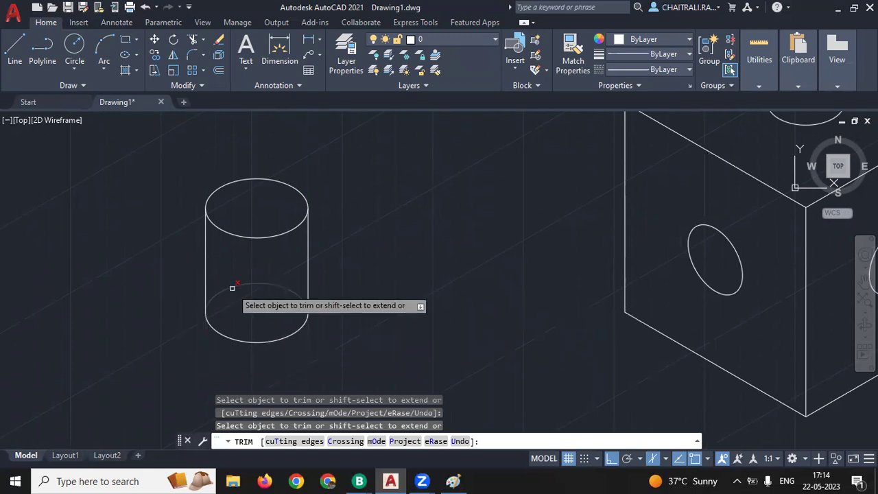
click(232, 288)
key(Return)
scroll(393, 257, down, 2)
mouse_move(394, 256)
middle_down()
mouse_move(314, 248)
mouse_move(197, 214)
middle_up()
scroll(284, 251, down, 2)
scroll(285, 251, up, 2)
middle_drag(463, 227, 374, 249)
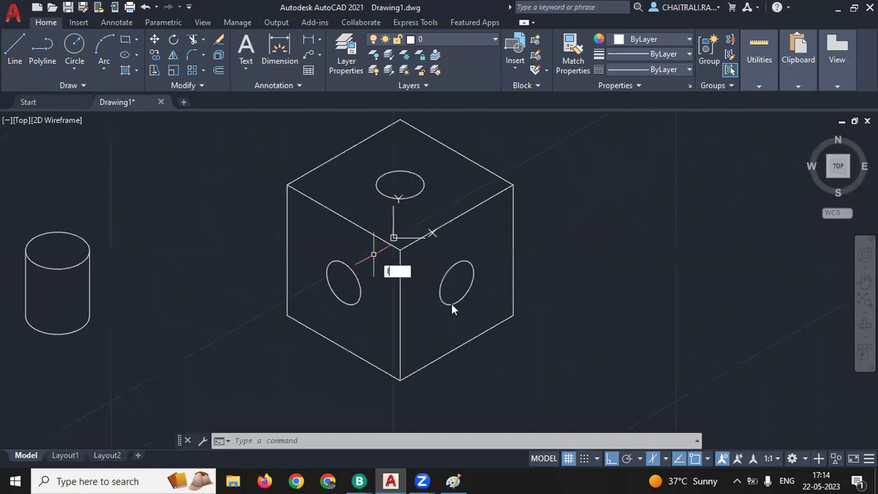
- Draw a line across the right-face hole between its edge points
click(14, 48)
scroll(453, 280, up, 2)
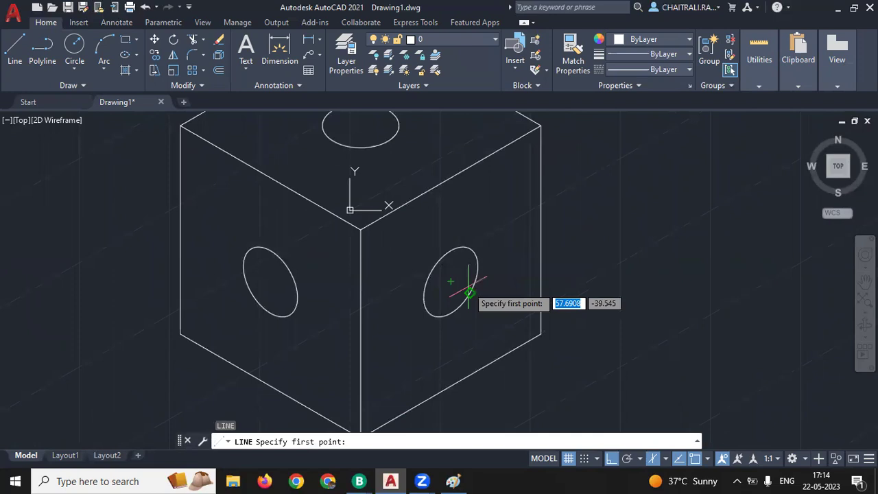
click(469, 293)
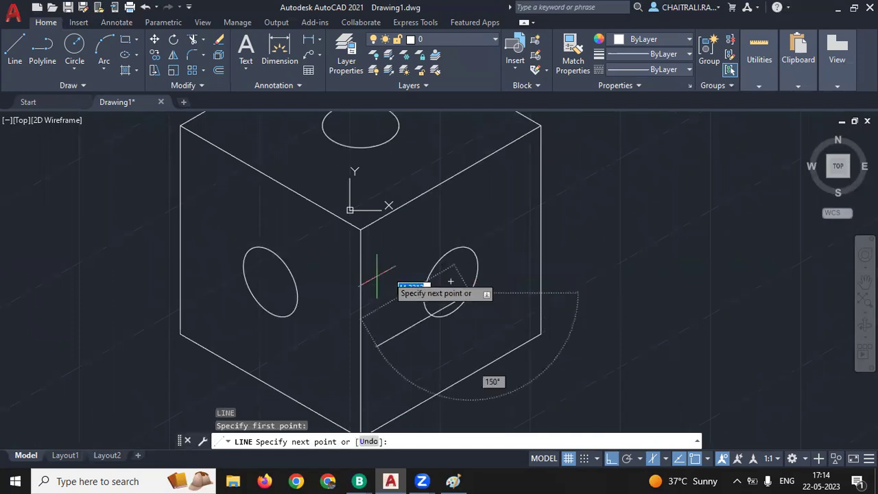
key(F5)
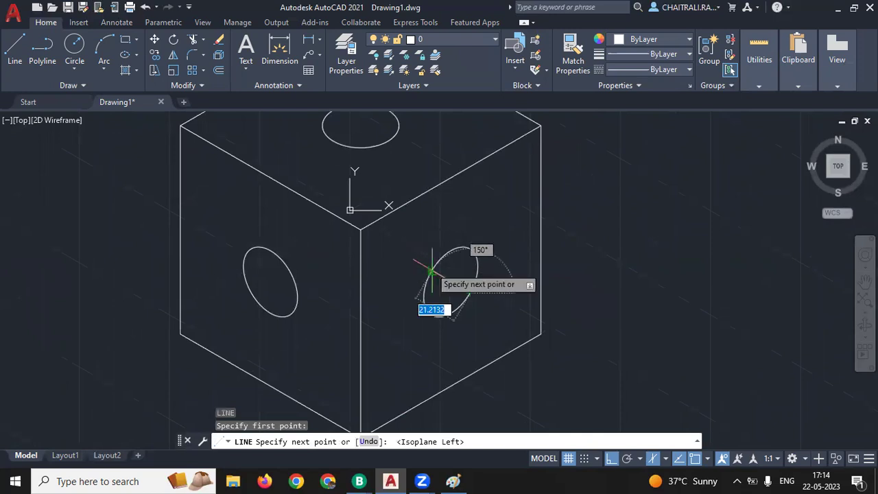
click(432, 270)
key(Return)
key(Return)
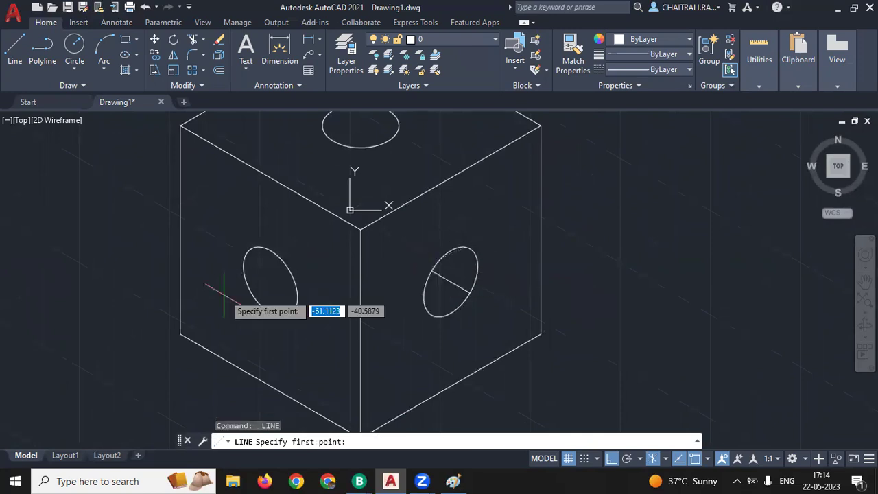
- Start a line on the left-face hole's edge, turn off dynamic UCS, and cancel it
click(253, 294)
key(F6)
key(F5)
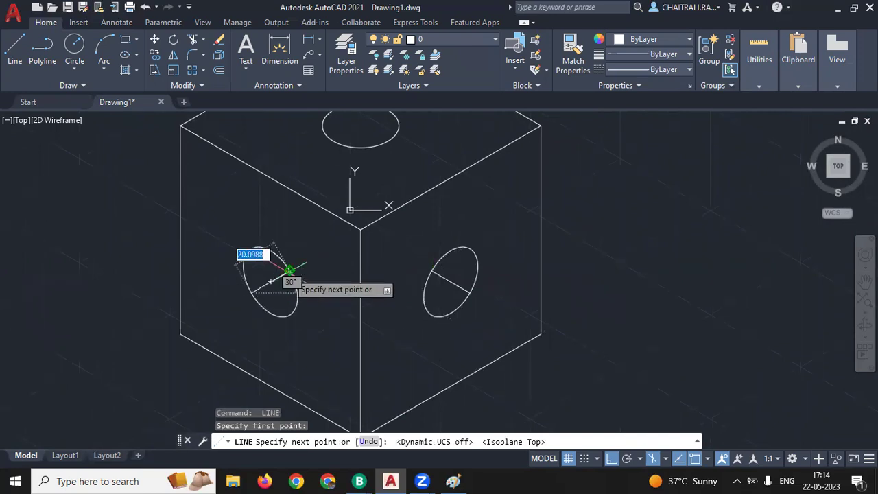
key(Escape)
- Draw a line across the top-face hole from edge to edge
middle_drag(339, 200, 339, 265)
key(Return)
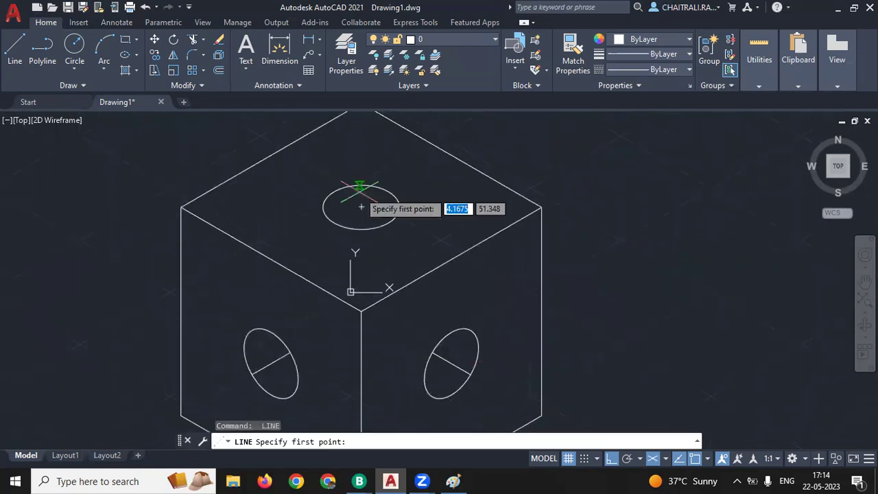
click(361, 206)
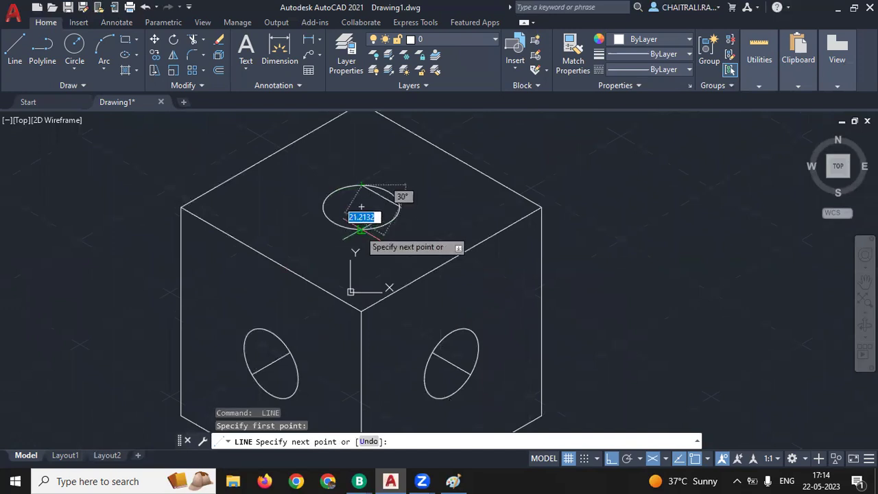
key(F5)
click(361, 206)
click(361, 229)
key(Return)
mouse_move(427, 253)
middle_down()
mouse_move(411, 226)
mouse_move(410, 272)
middle_up()
scroll(423, 260, down, 4)
scroll(423, 260, up, 2)
scroll(420, 264, up, 2)
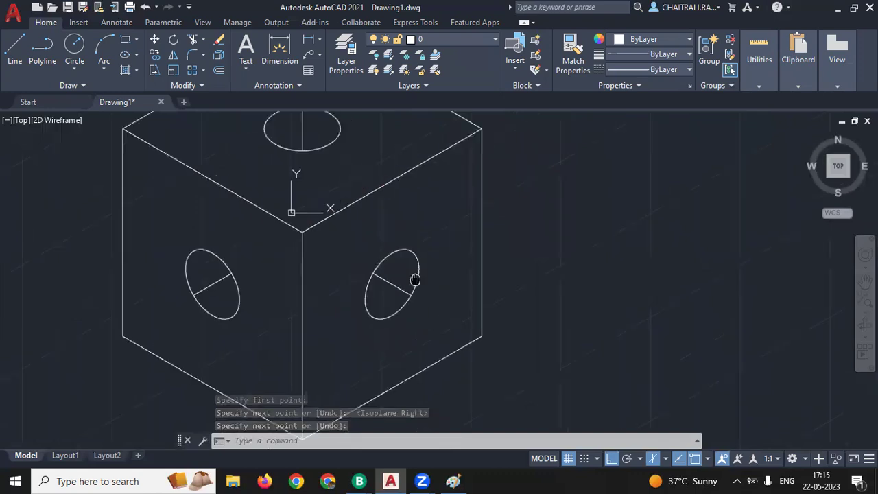
- Draw the stepped notch outline on the cube's lower right edge: 30, 15, 40, 20
middle_drag(415, 280, 389, 267)
key(Return)
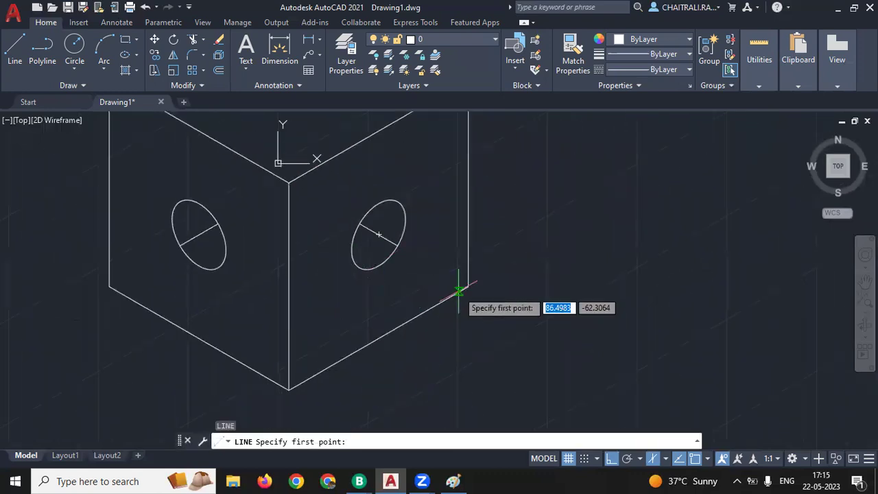
click(468, 286)
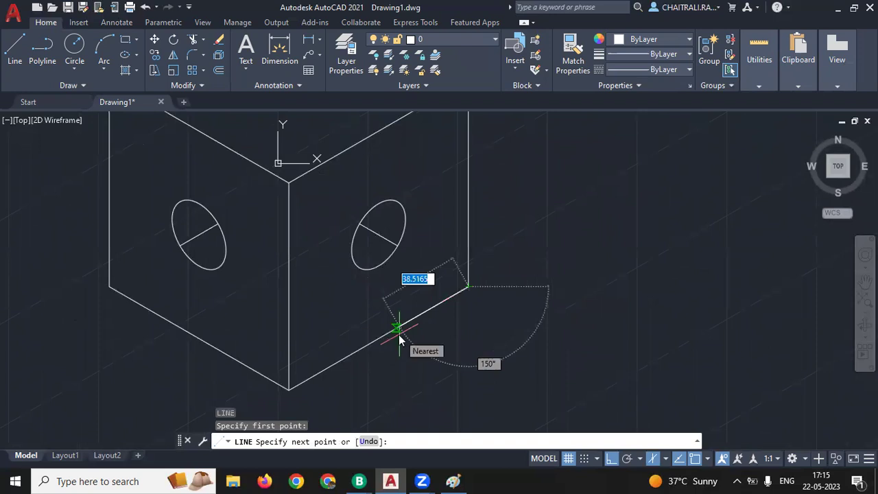
key(Return)
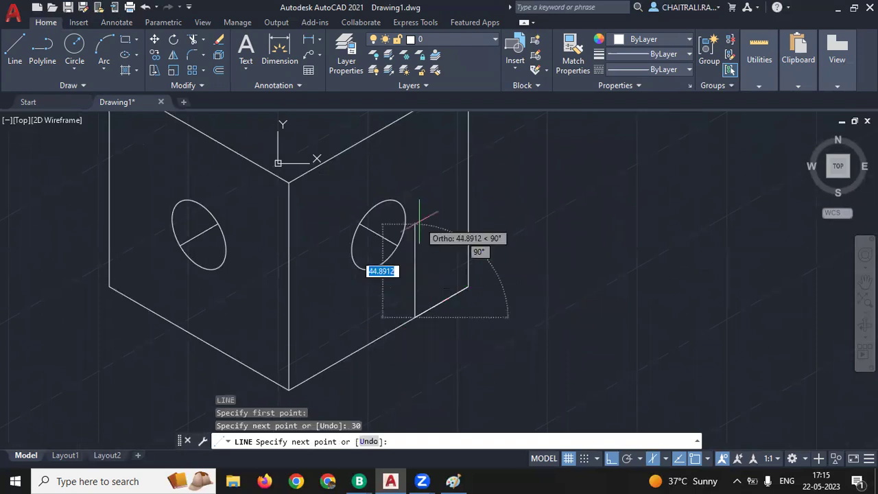
text(15)
key(Return)
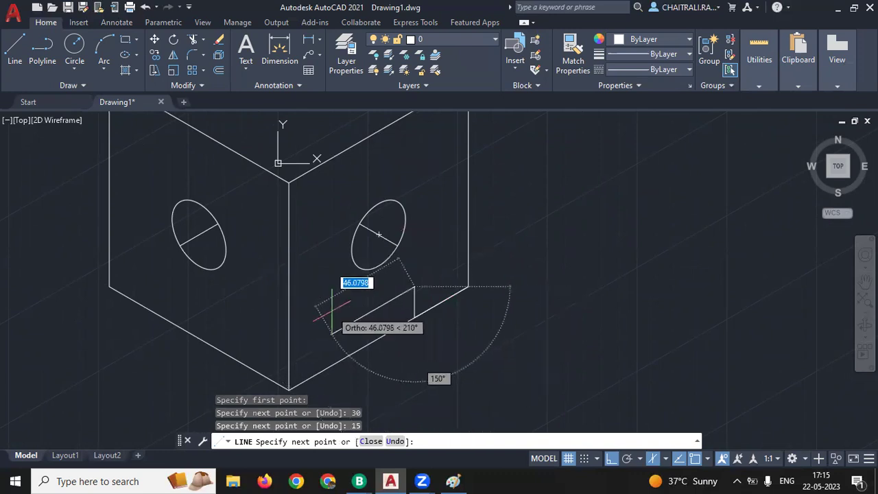
text(40)
key(Return)
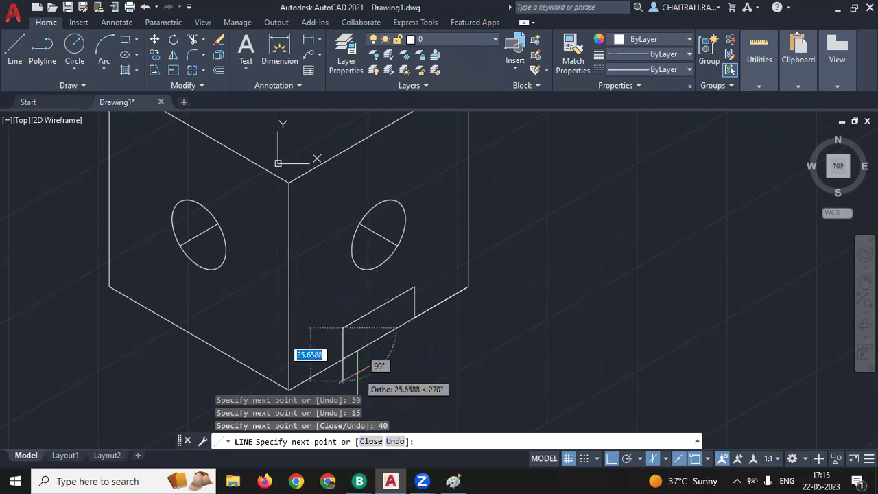
text(20)
key(Return)
key(Return)
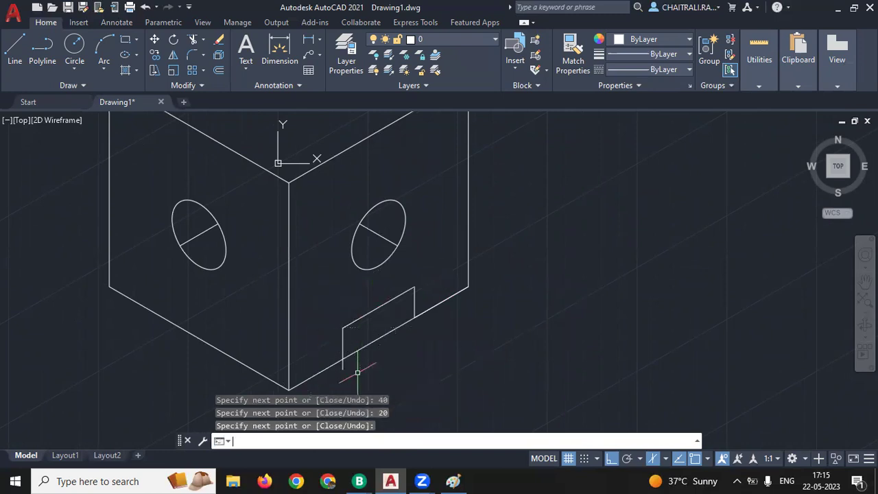
middle_drag(398, 356, 473, 316)
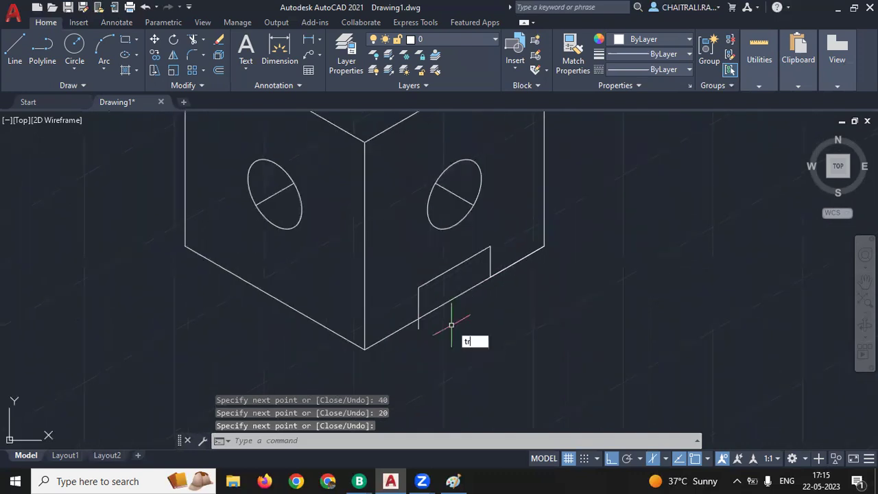
- Trim away the bottom edge inside the notch
key(Return)
key(Escape)
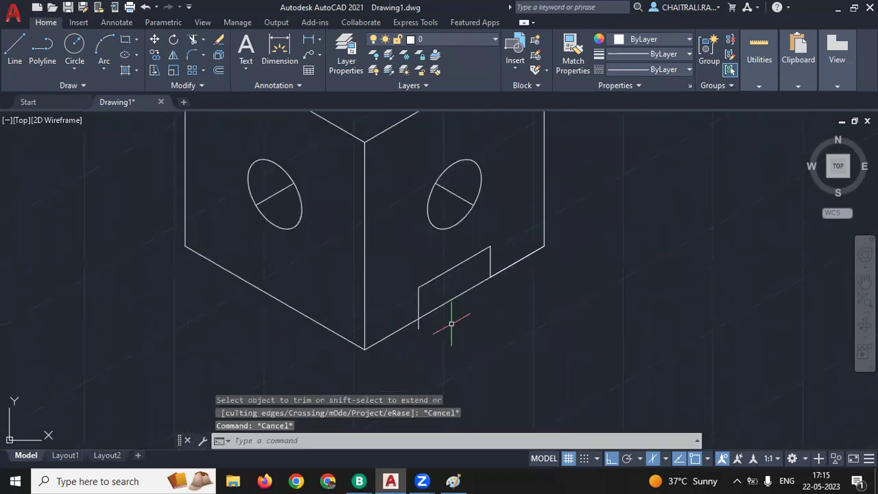
key(Return)
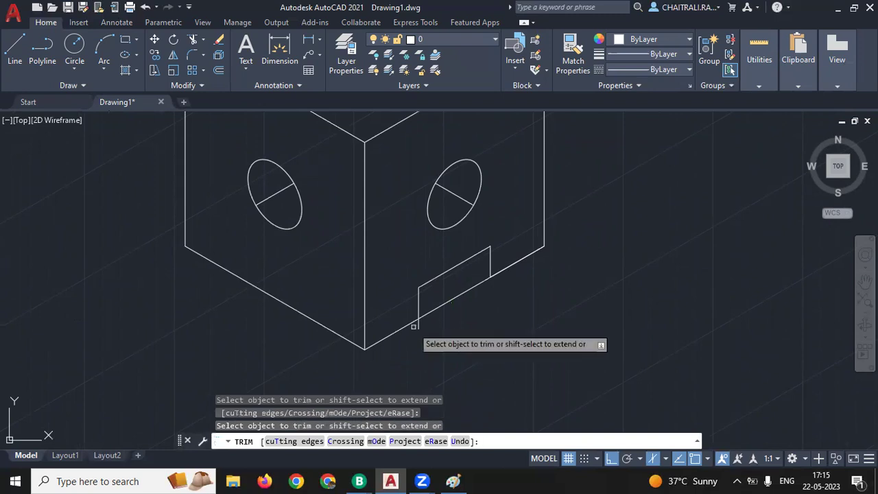
click(431, 312)
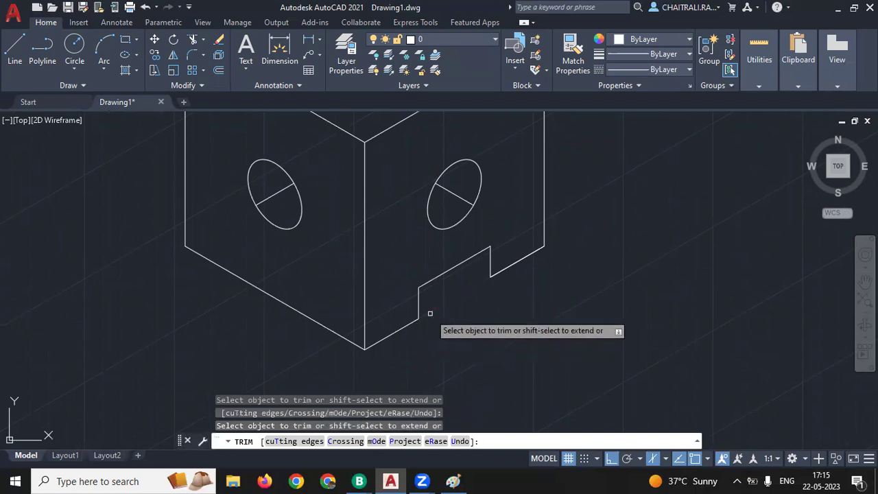
key(Escape)
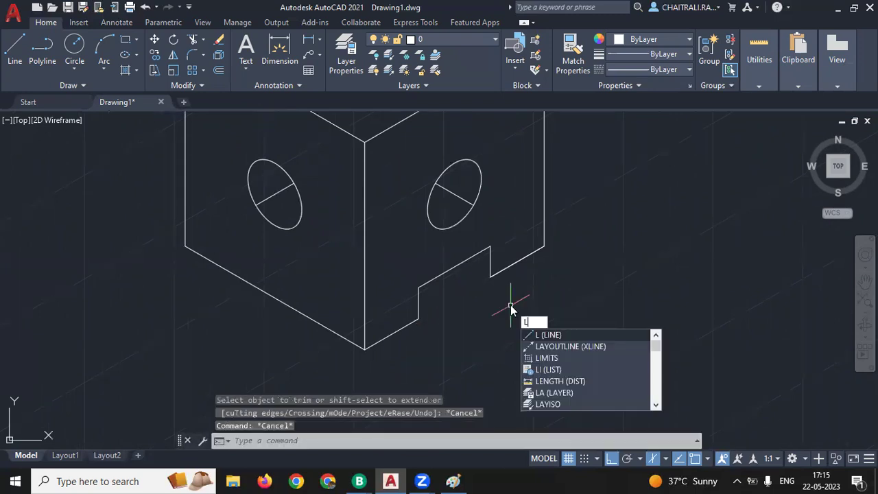
- Draw an extra line from the notch's inner corner on the left isoplane
key(Return)
scroll(491, 295, up, 2)
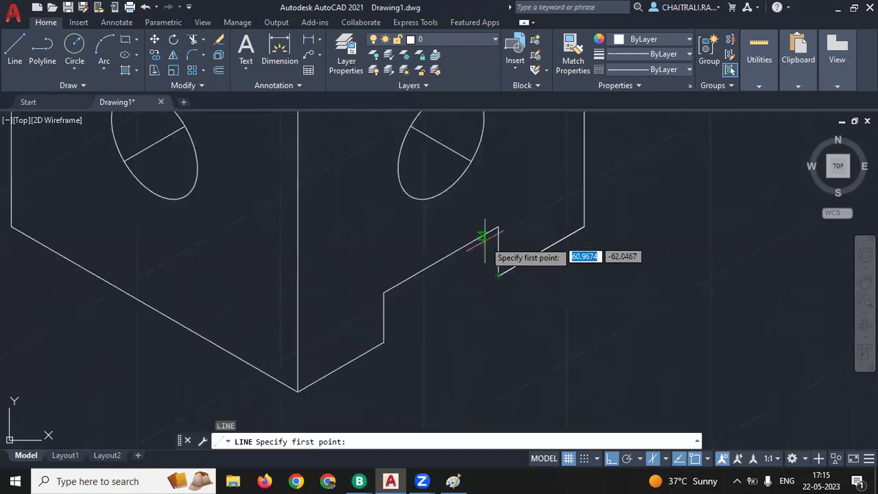
click(497, 275)
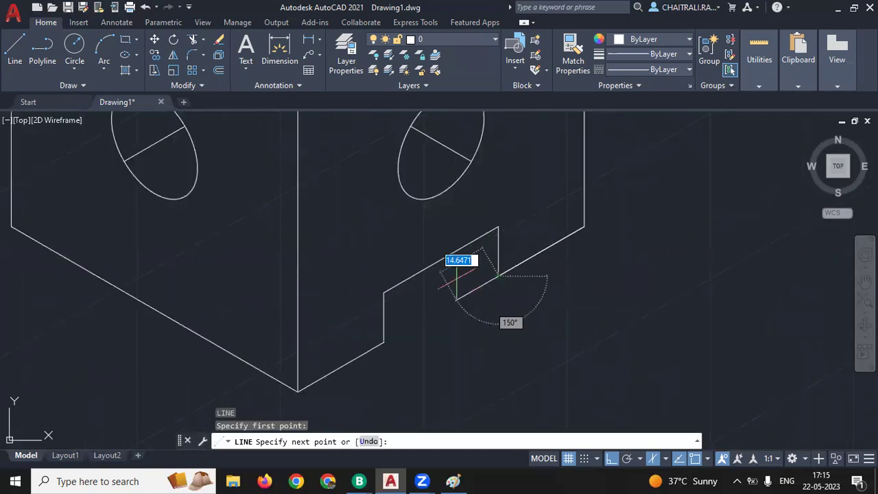
key(F5)
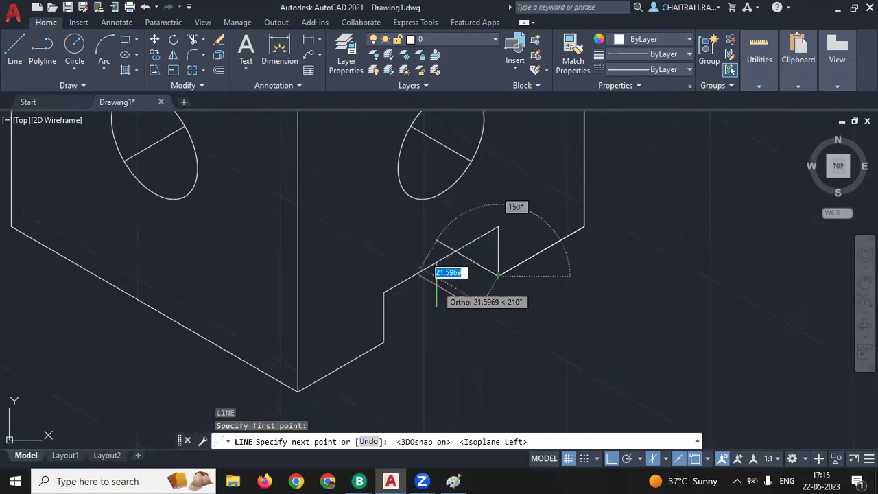
key(Return)
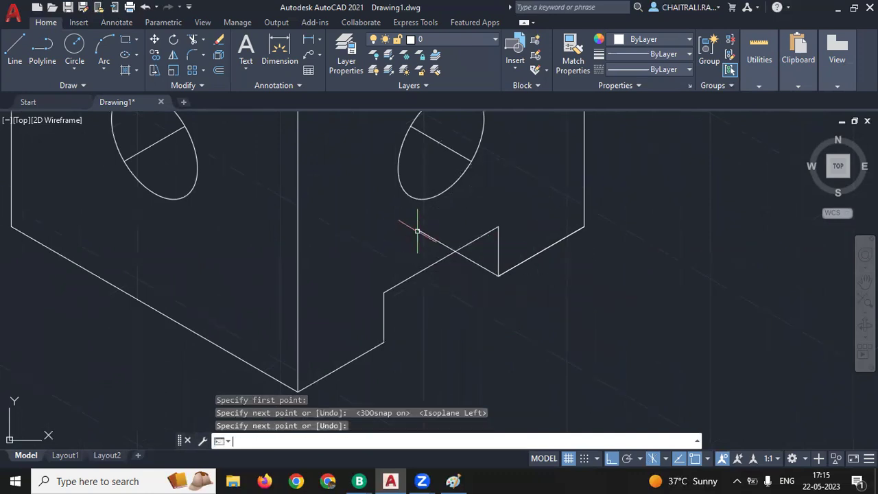
- Abandon trimming, then undo the earlier trim and the extra notch line
text(tr)
key(Return)
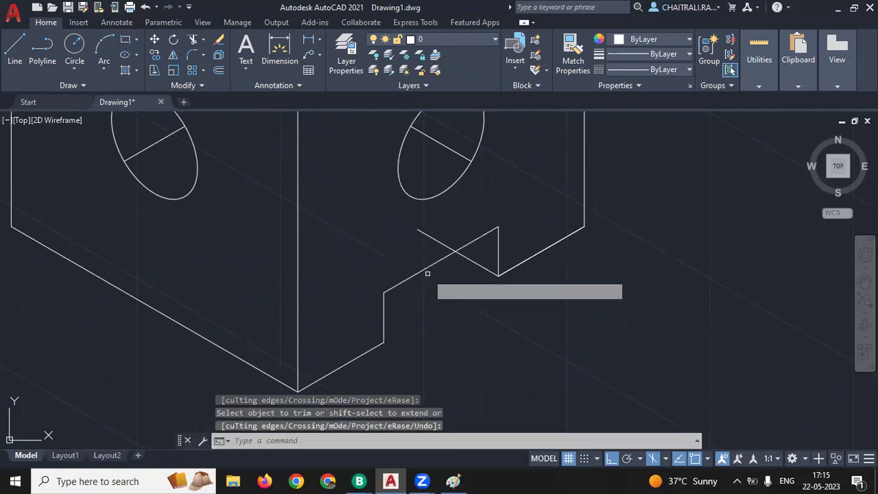
key(Return)
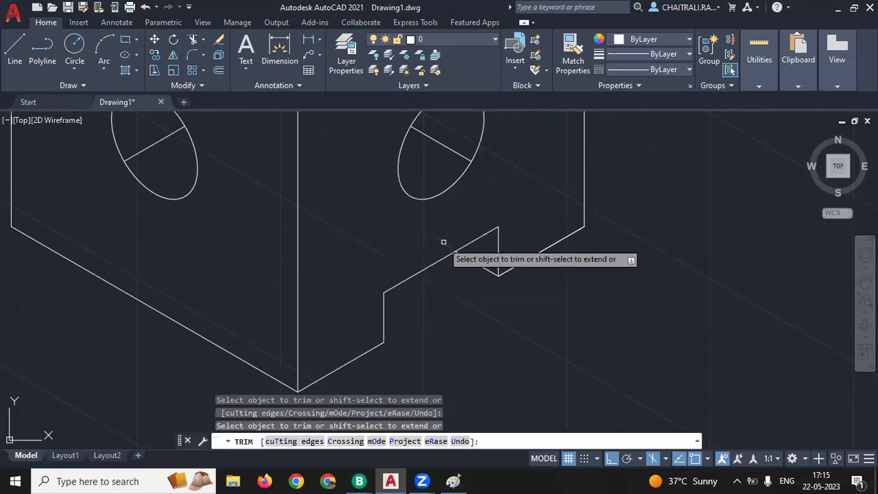
middle_drag(504, 316, 457, 353)
key(Escape)
scroll(453, 315, down, 2)
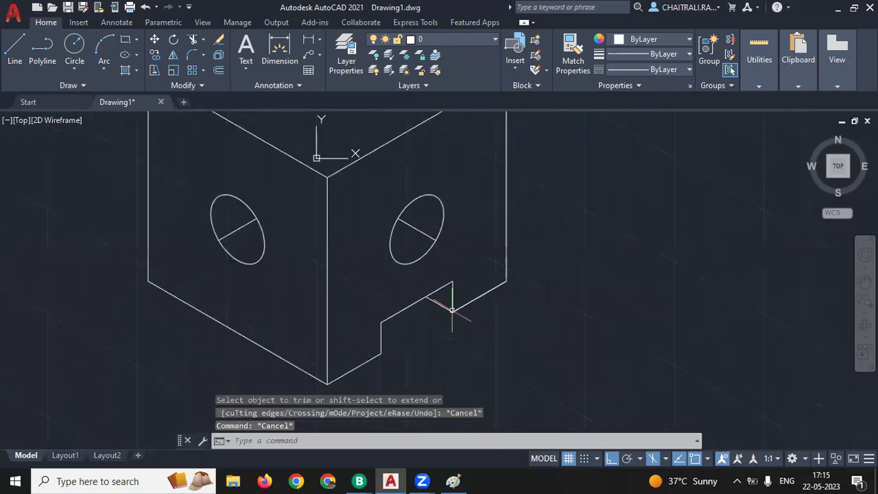
scroll(439, 295, down, 2)
scroll(457, 348, down, 1)
scroll(457, 337, up, 3)
scroll(457, 342, up, 2)
key(Escape)
scroll(460, 344, down, 1)
scroll(467, 345, down, 1)
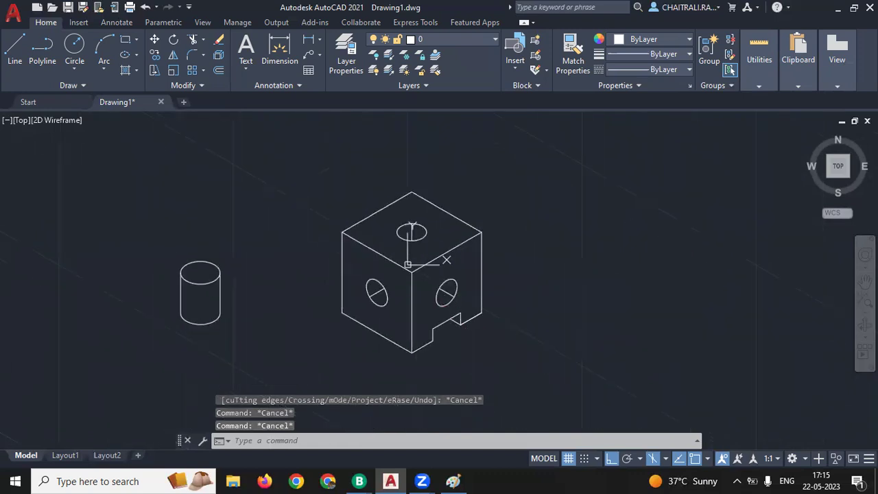
scroll(455, 316, up, 1)
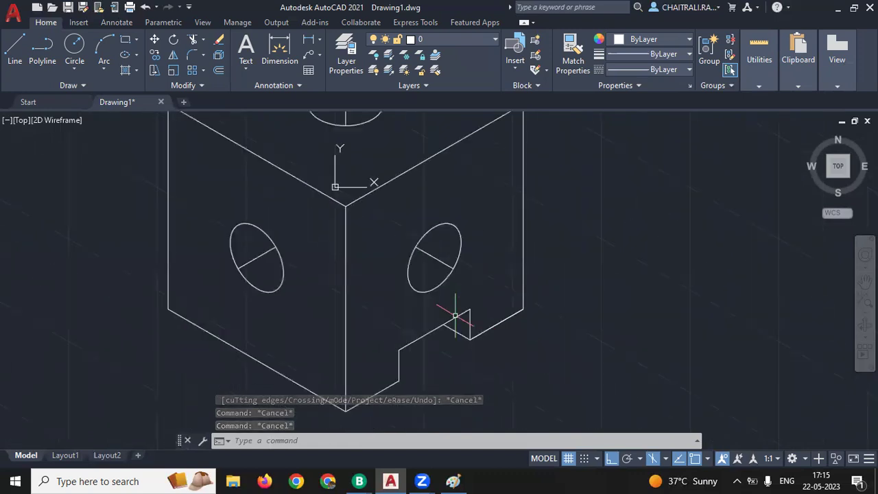
key(ctrl+z)
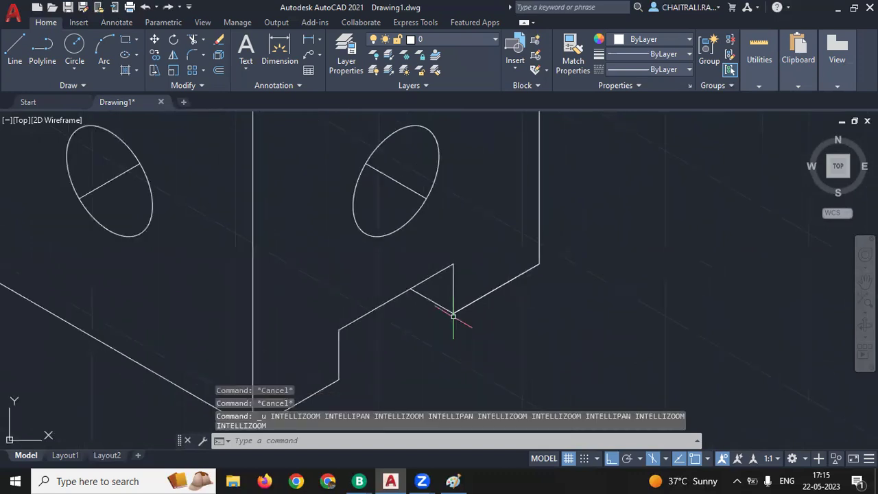
key(ctrl+z)
key(ctrl+z)
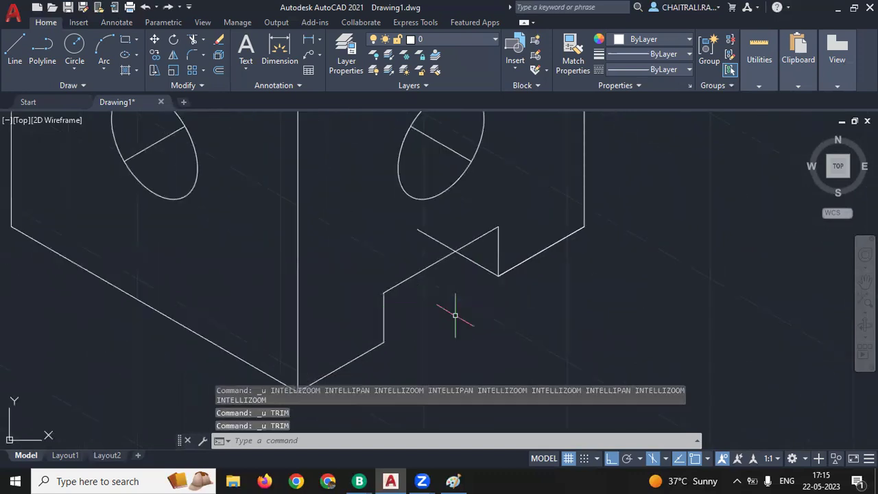
key(ctrl+z)
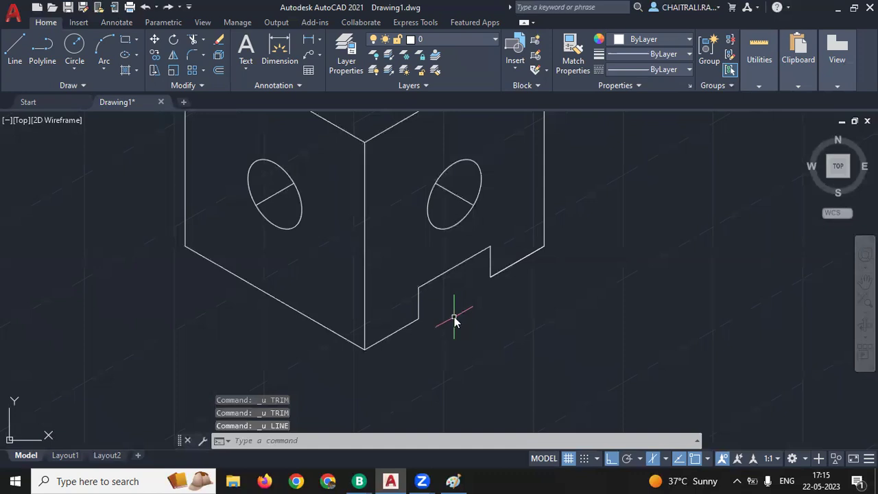
- Draw a 150° line on the left isoplane from the notch's inner corner
text(l)
key(Return)
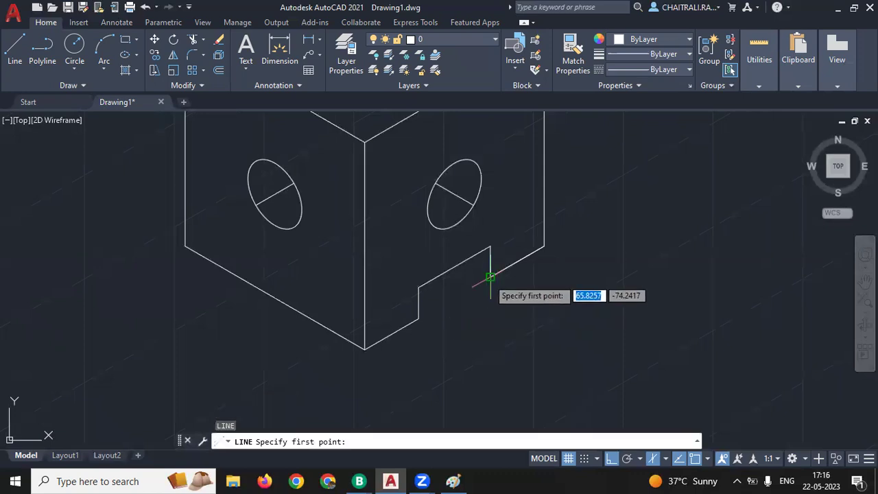
click(490, 277)
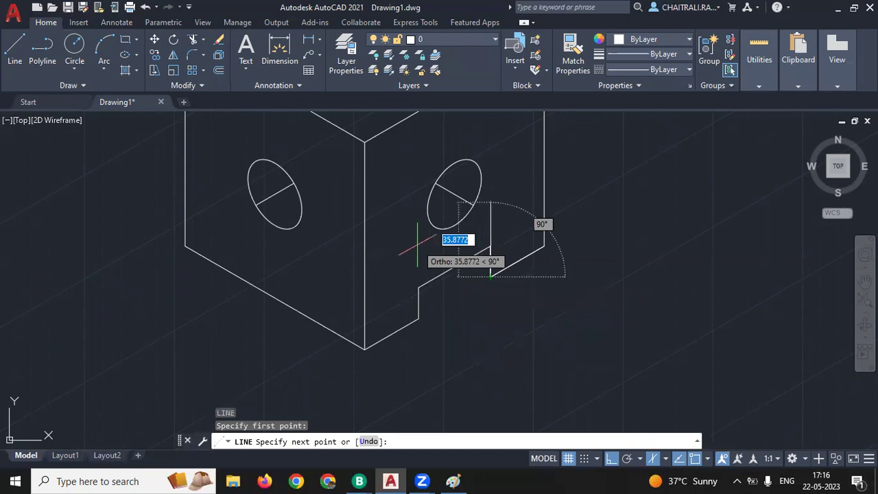
scroll(418, 244, up, 2)
scroll(417, 244, up, 2)
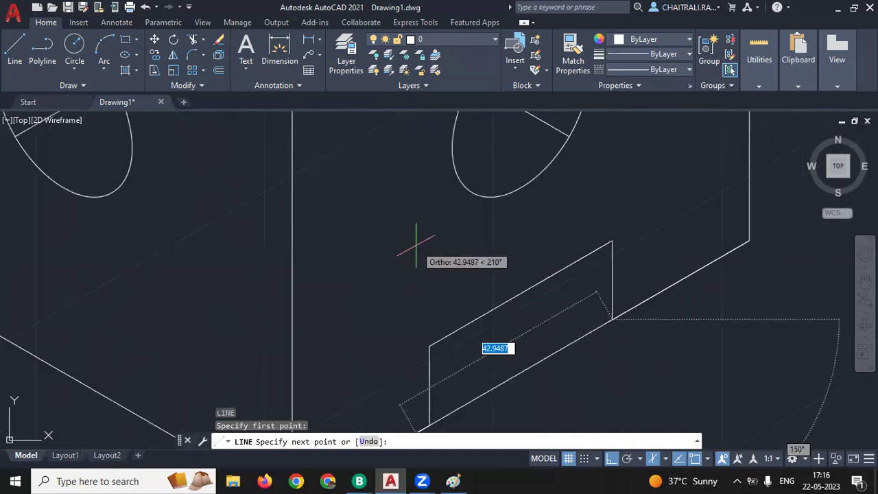
key(F5)
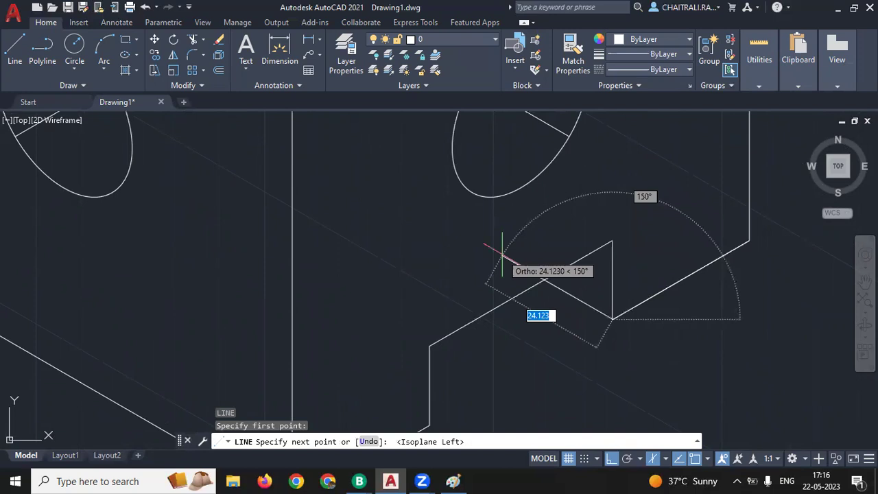
click(502, 255)
key(Return)
- Start a trim, cancel it, and pan the whole cube back into view
text(r)
key(Return)
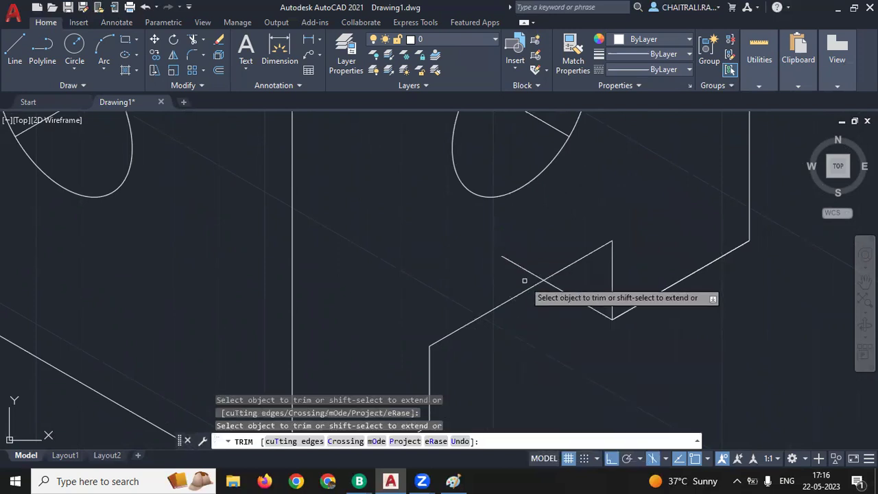
scroll(526, 273, down, 3)
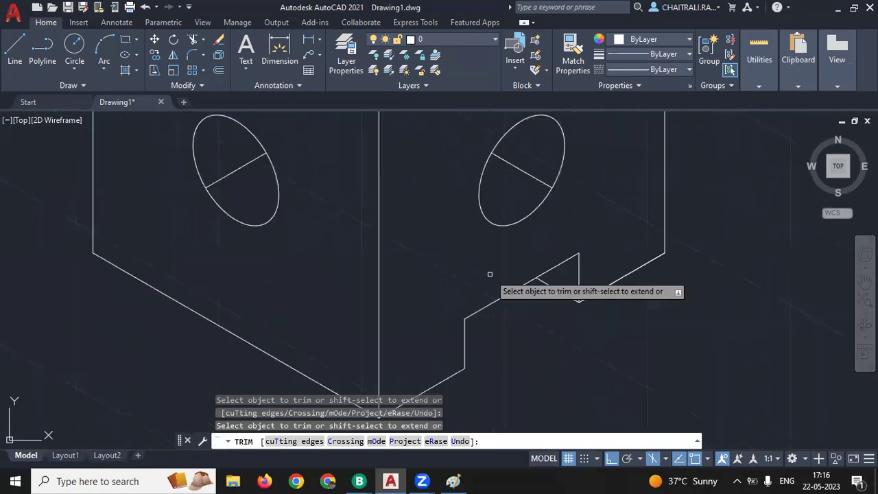
key(Escape)
scroll(555, 320, up, 2)
scroll(553, 324, down, 2)
scroll(553, 324, down, 1)
scroll(553, 324, down, 2)
scroll(501, 239, up, 2)
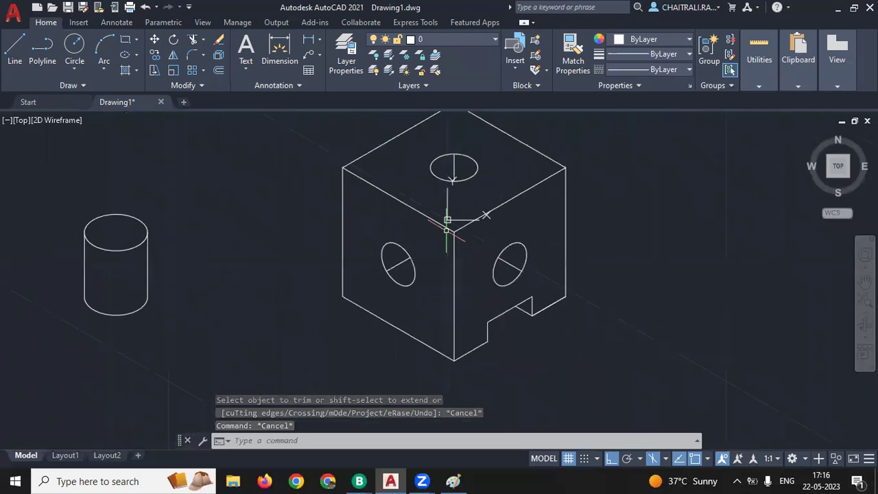
middle_drag(501, 239, 386, 171)
key(Escape)
key(Escape)
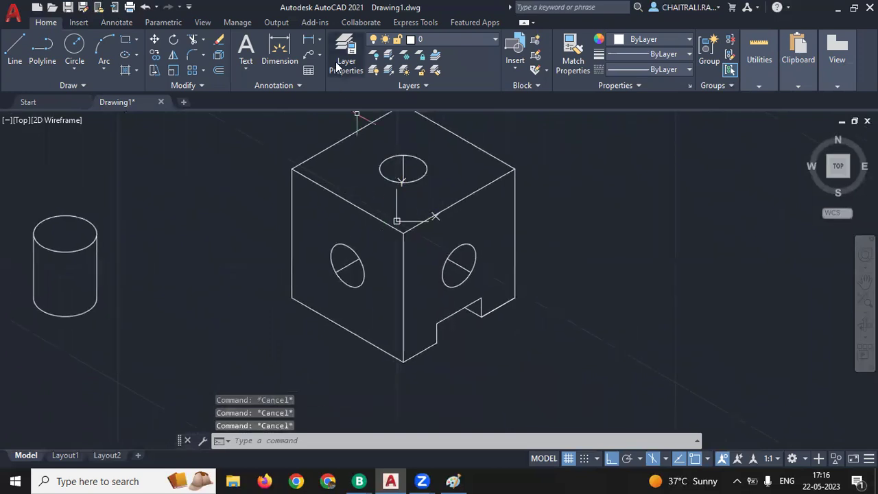
- Add aligned 100 dimensions on the top-left edge and the right vertical edge
click(317, 40)
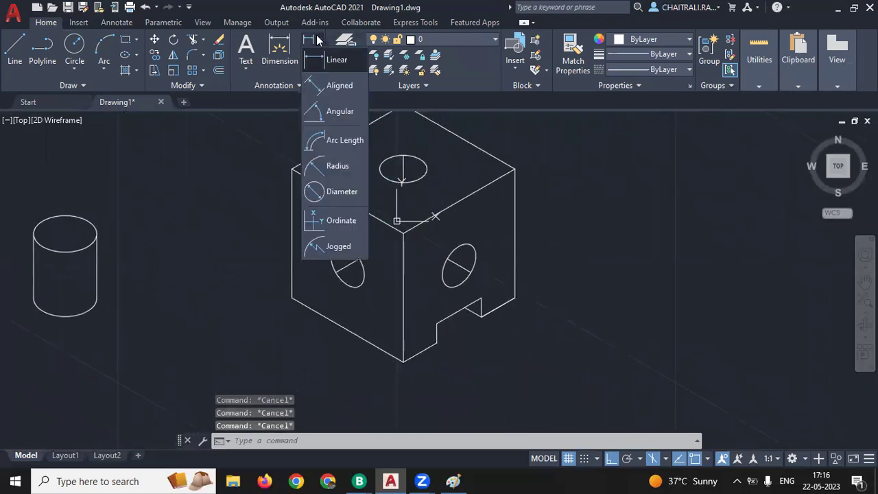
click(328, 85)
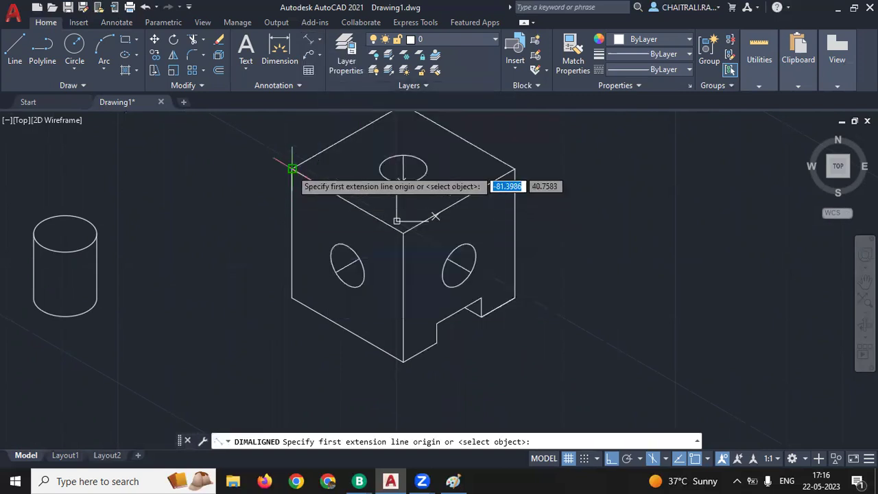
click(292, 169)
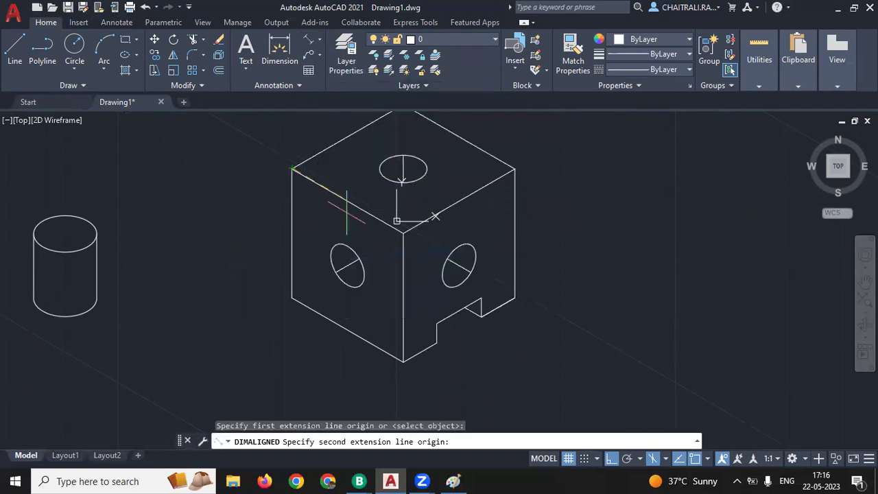
click(404, 234)
click(337, 219)
scroll(295, 222, up, 2)
scroll(391, 240, up, 1)
scroll(412, 232, down, 2)
scroll(457, 206, up, 1)
scroll(435, 220, down, 1)
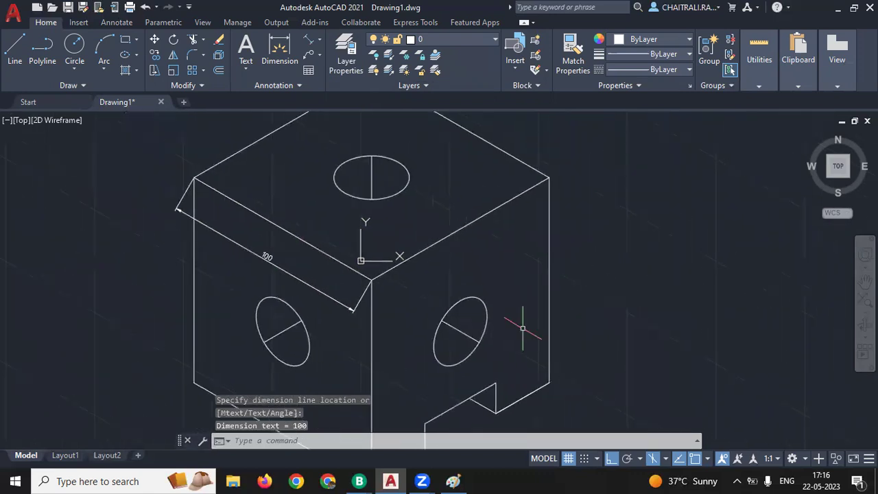
key(Return)
click(549, 381)
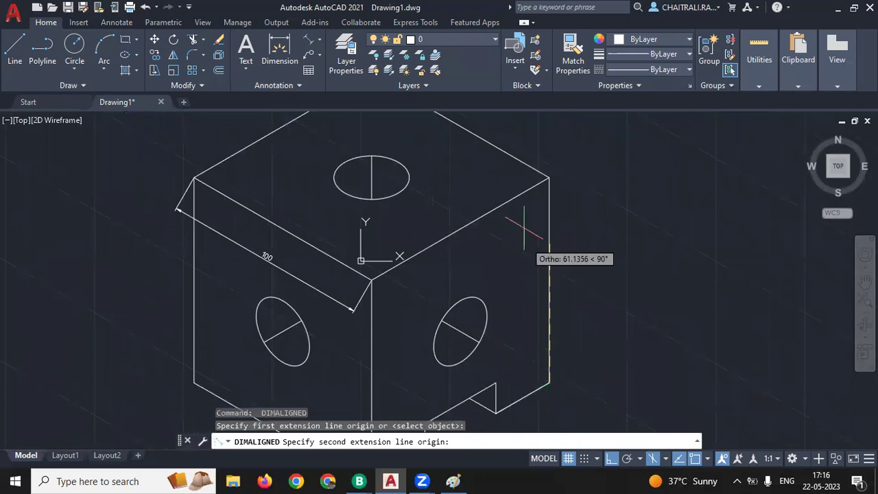
click(549, 178)
click(578, 246)
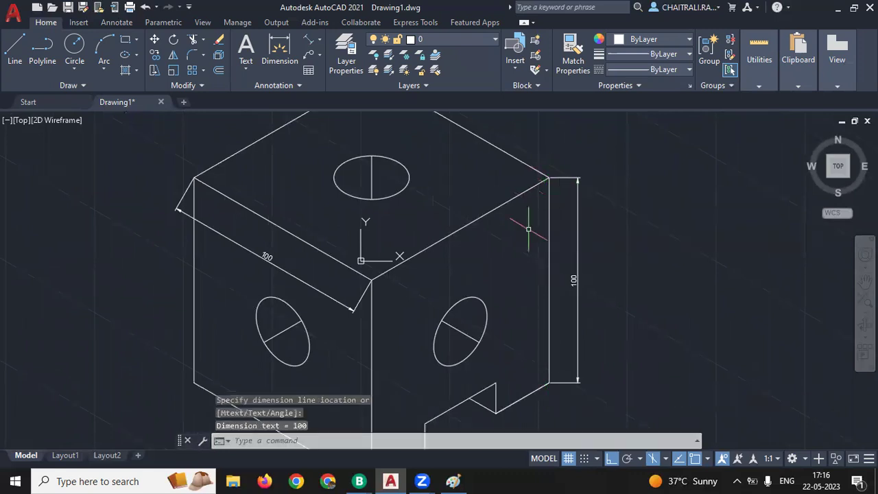
scroll(519, 295, down, 3)
scroll(508, 357, up, 3)
- Add aligned dimensions of 15 on the notch step and 40 along the notch edge
key(Return)
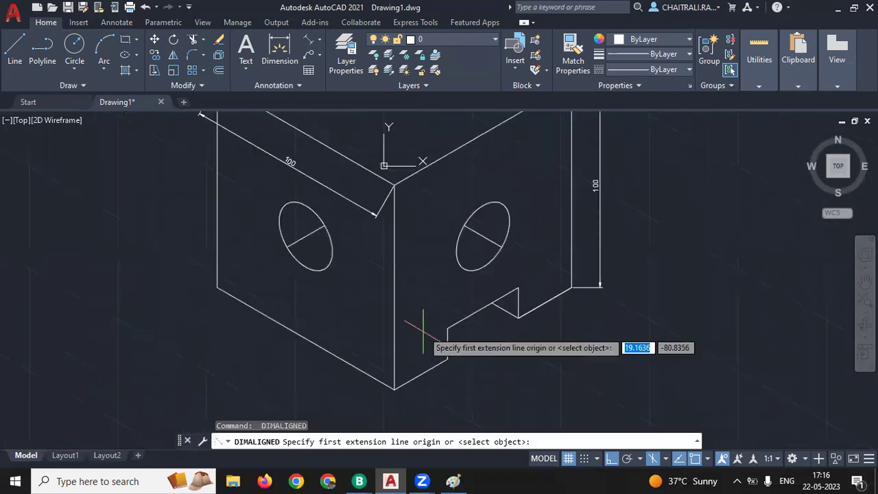
click(447, 328)
click(447, 358)
click(445, 357)
scroll(474, 306, up, 3)
key(Return)
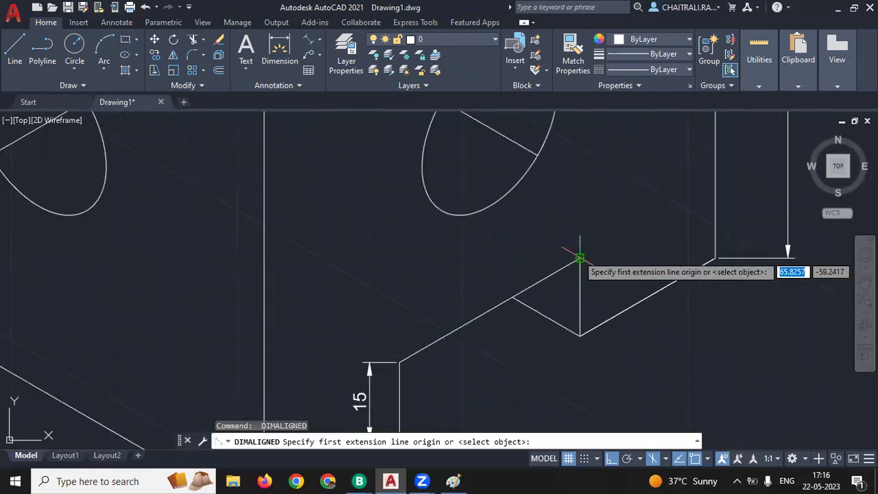
click(580, 259)
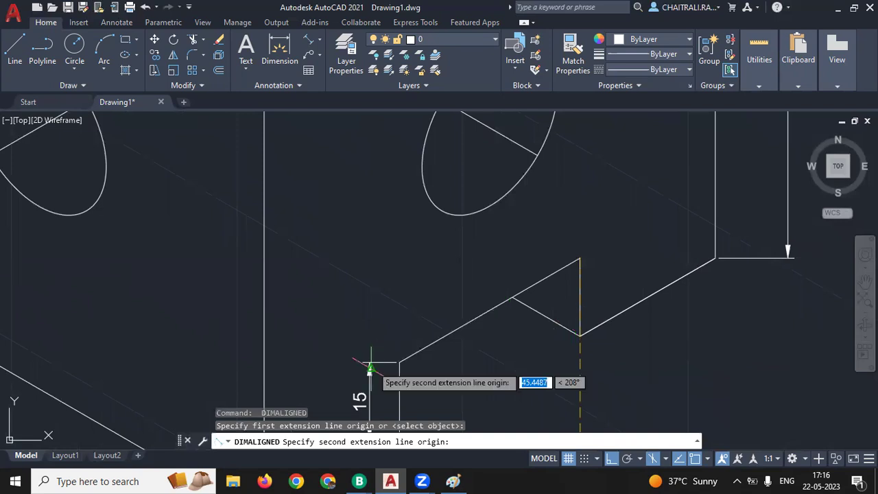
click(399, 362)
click(411, 300)
scroll(410, 292, down, 3)
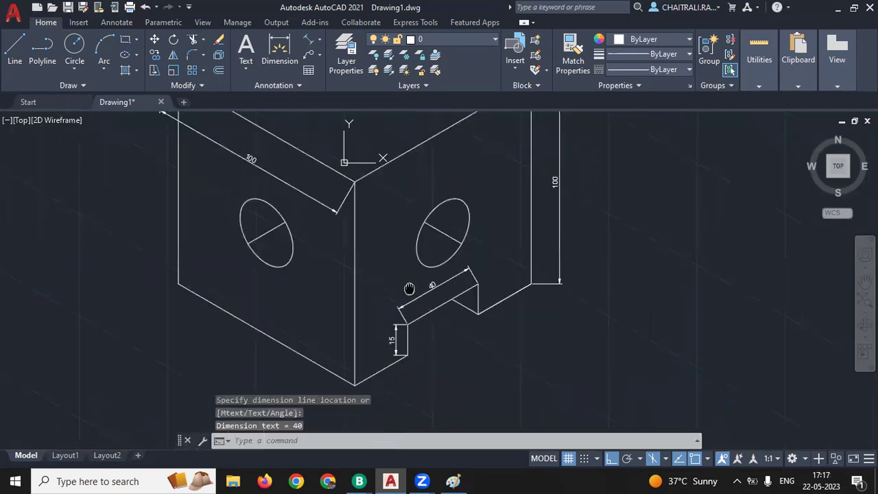
middle_drag(409, 288, 478, 343)
- Add aligned 100 dimensions on the left vertical edge and the top-left edge
key(Return)
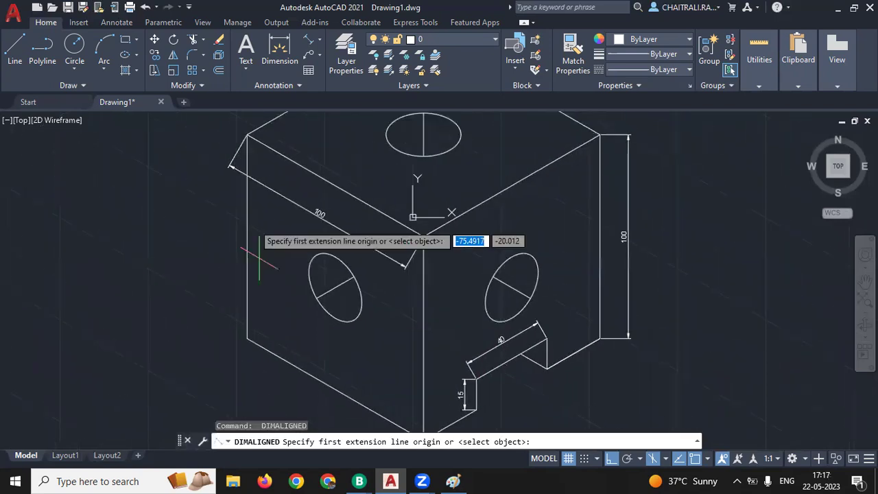
click(247, 135)
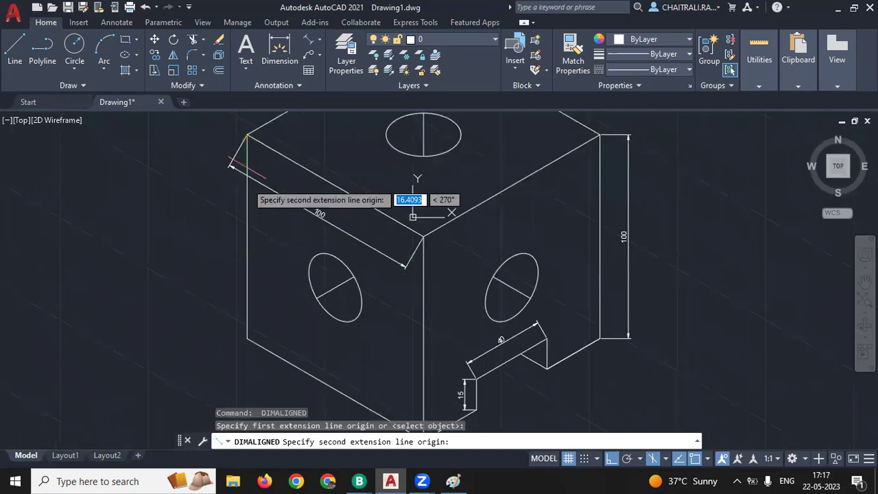
click(248, 338)
click(213, 255)
scroll(224, 254, down, 2)
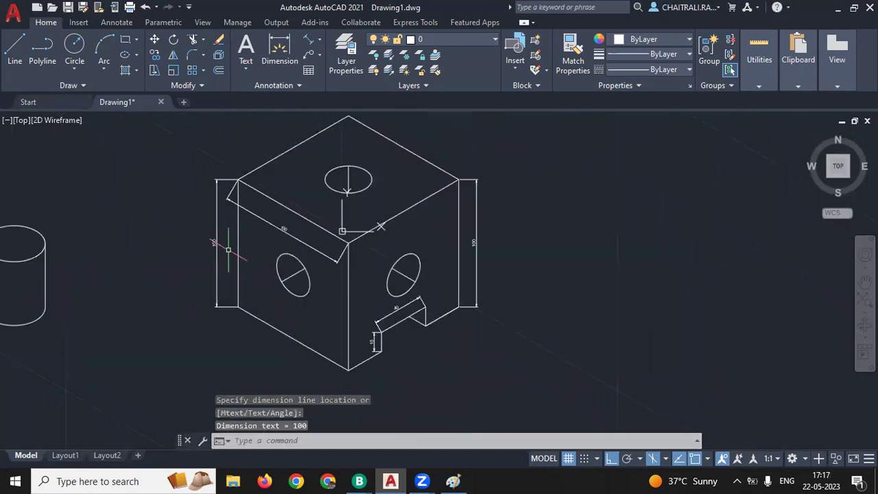
scroll(298, 191, up, 1)
scroll(300, 202, up, 1)
scroll(302, 212, up, 1)
key(Return)
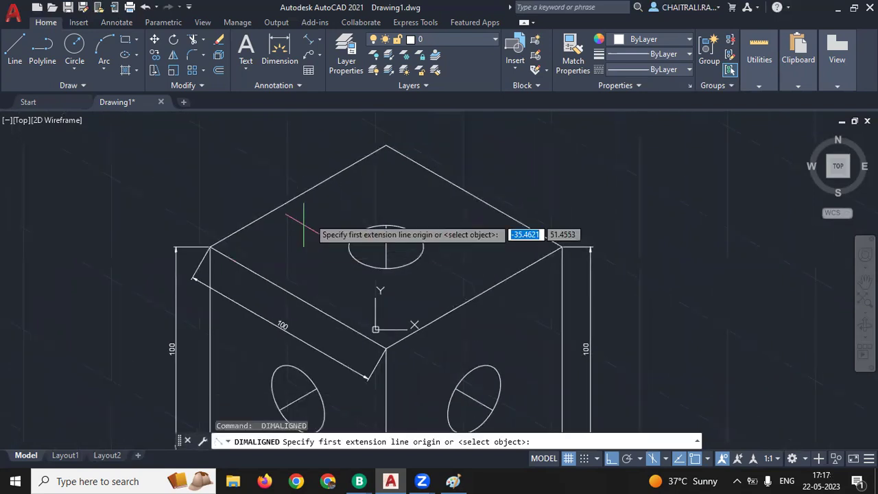
click(387, 146)
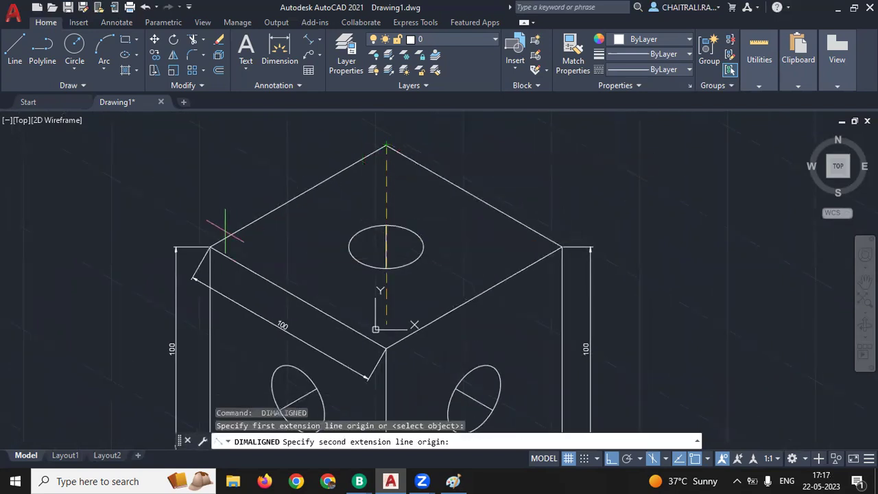
click(210, 247)
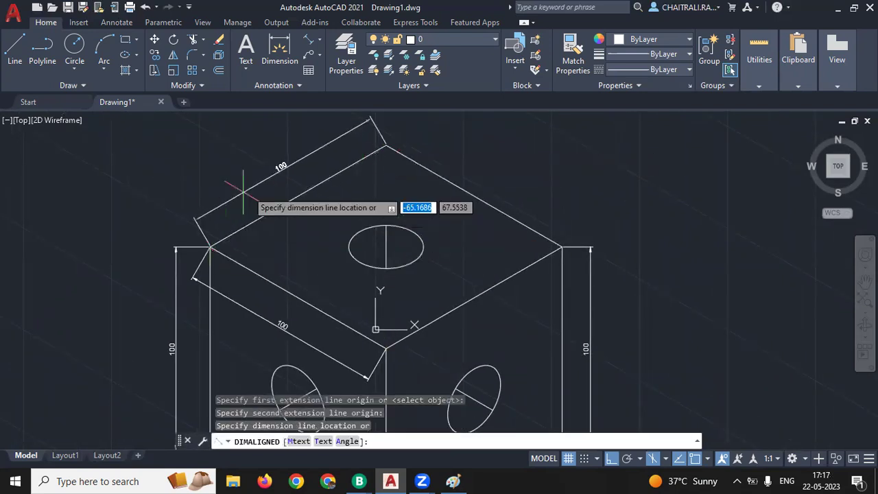
click(285, 172)
scroll(290, 192, down, 1)
scroll(289, 199, down, 1)
scroll(295, 206, up, 1)
scroll(330, 227, up, 1)
scroll(384, 254, up, 1)
scroll(439, 271, up, 1)
- Shift the view to the right face and start a LINE with L
mouse_move(455, 276)
middle_down()
mouse_move(438, 280)
mouse_move(393, 249)
middle_up()
text(l)
key(Return)
scroll(384, 251, up, 2)
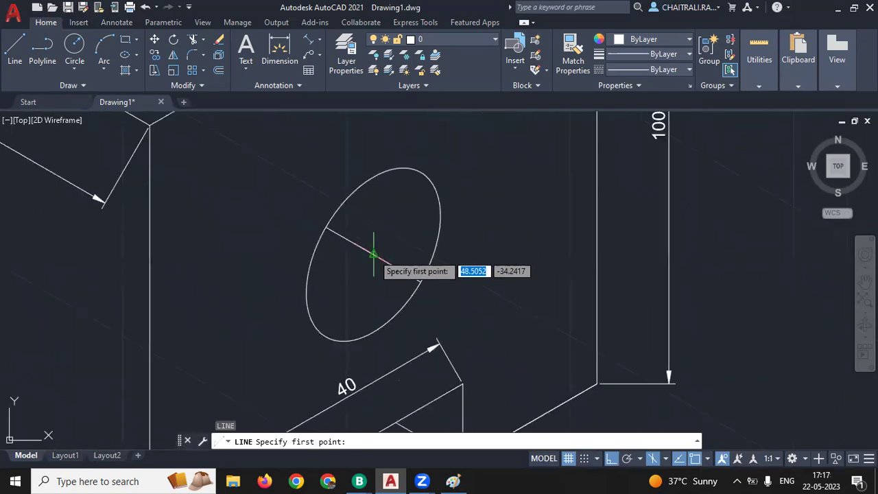
- Draw a vertical helper line through the right-face ellipse
click(373, 255)
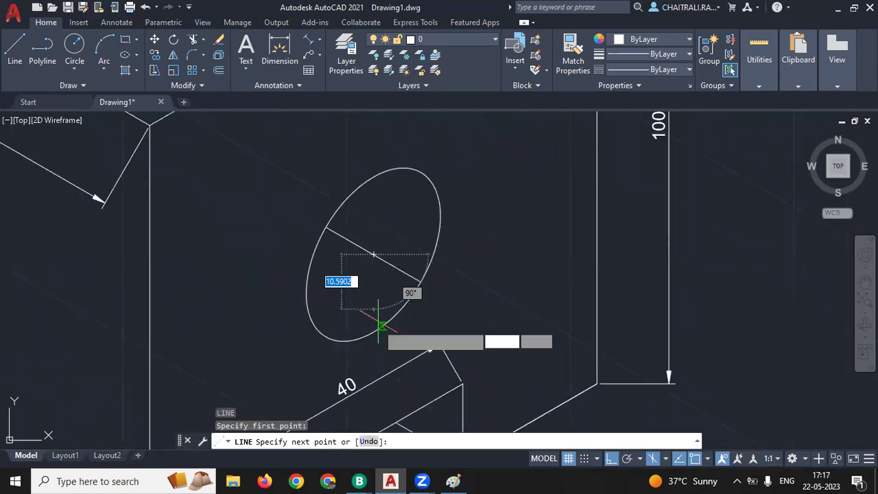
click(374, 354)
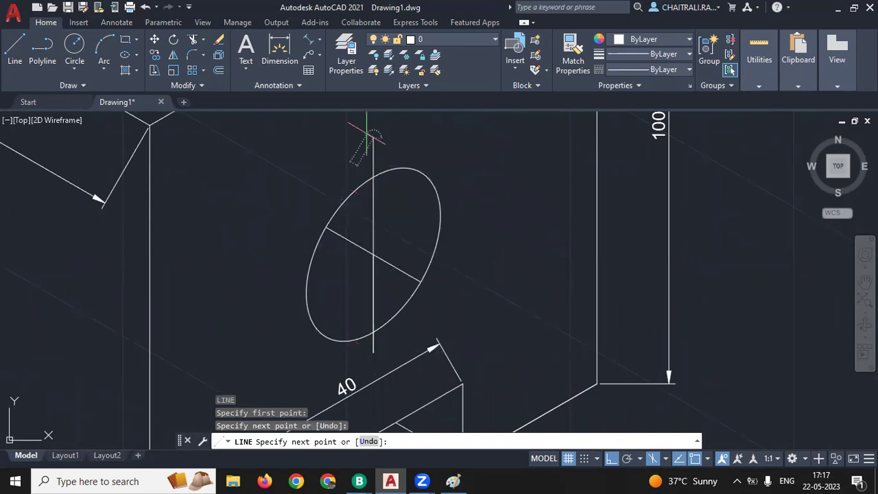
click(371, 134)
key(Return)
scroll(496, 230, down, 2)
middle_drag(496, 229, 471, 220)
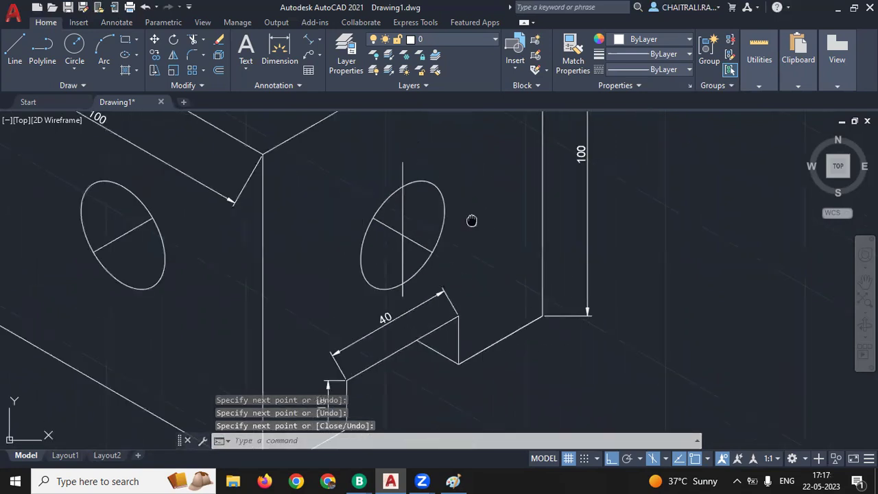
- Place an aligned 30 dimension between the helper line's endpoints, right of the ellipse
click(308, 43)
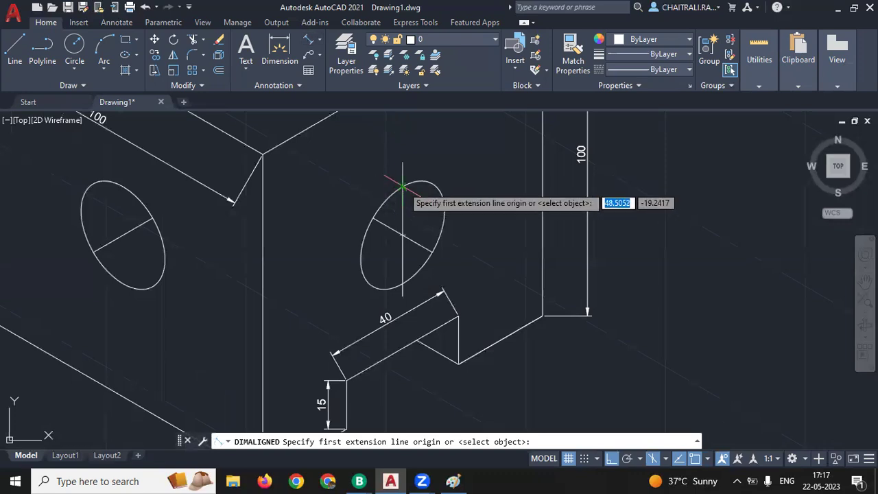
click(403, 186)
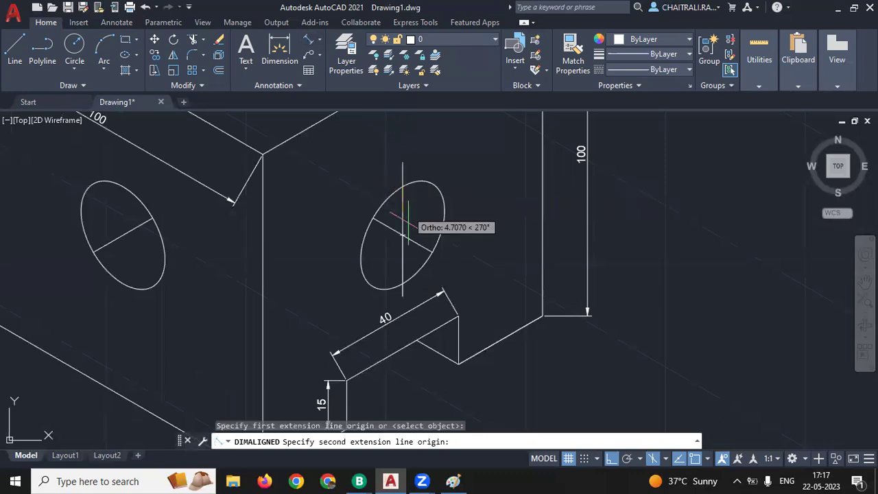
click(403, 283)
click(467, 238)
- Delete the vertical helper line and select the 30 dimension
click(407, 221)
click(398, 227)
click(395, 254)
click(392, 263)
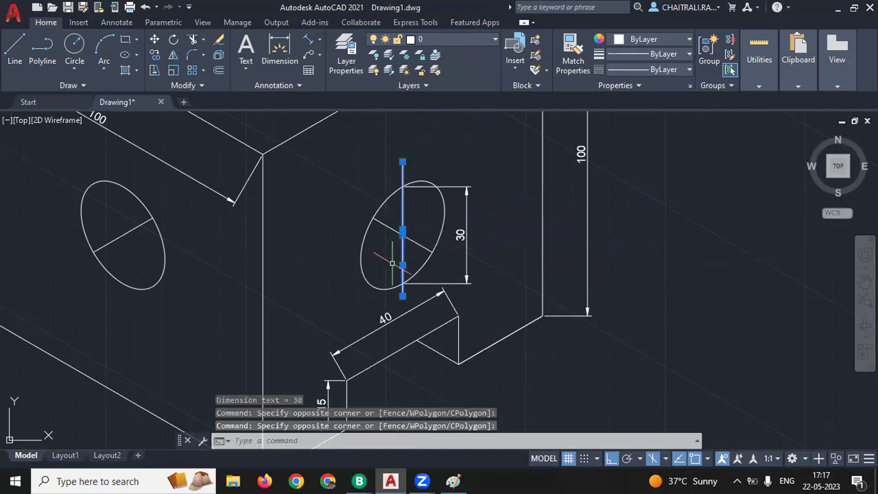
key(Delete)
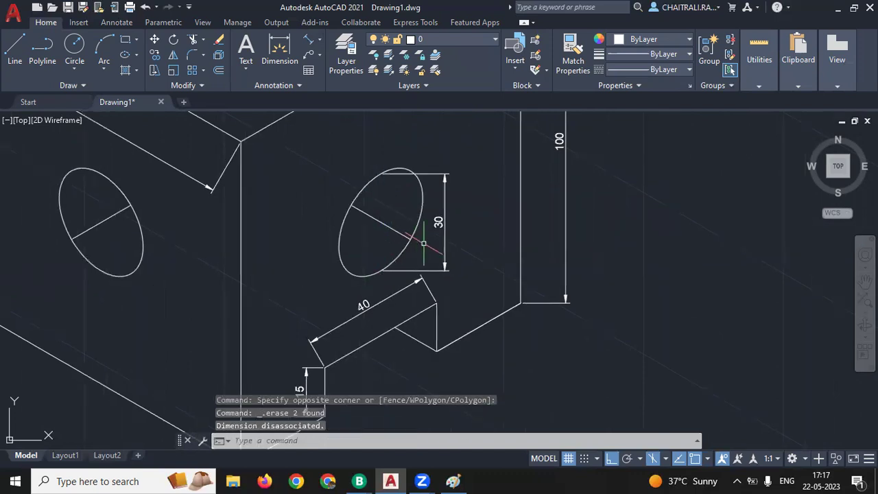
scroll(430, 186, down, 2)
scroll(430, 187, up, 2)
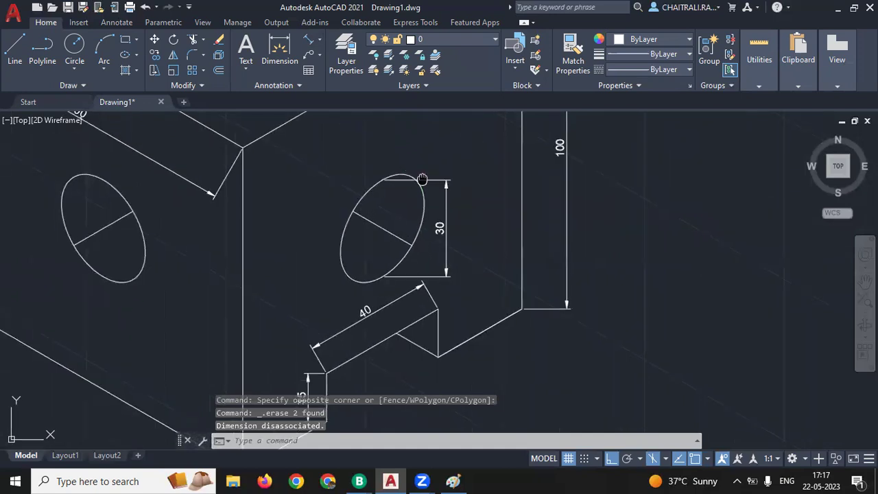
scroll(431, 186, down, 2)
scroll(444, 205, up, 3)
click(437, 193)
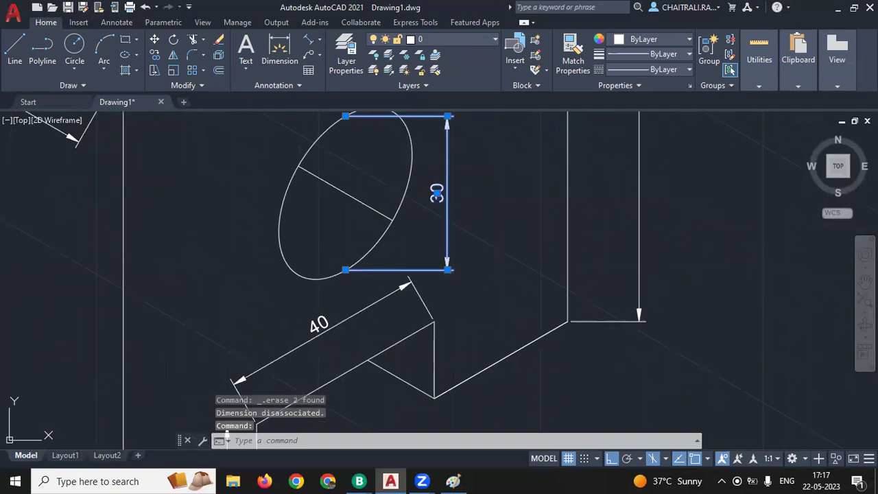
- Insert the diameter symbol before the 30 dimension text so it reads Ø30
double_click(437, 193)
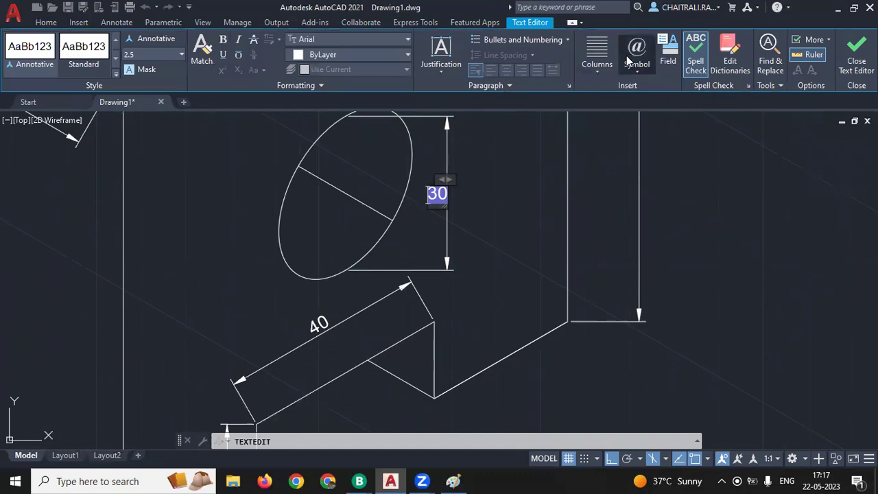
click(626, 56)
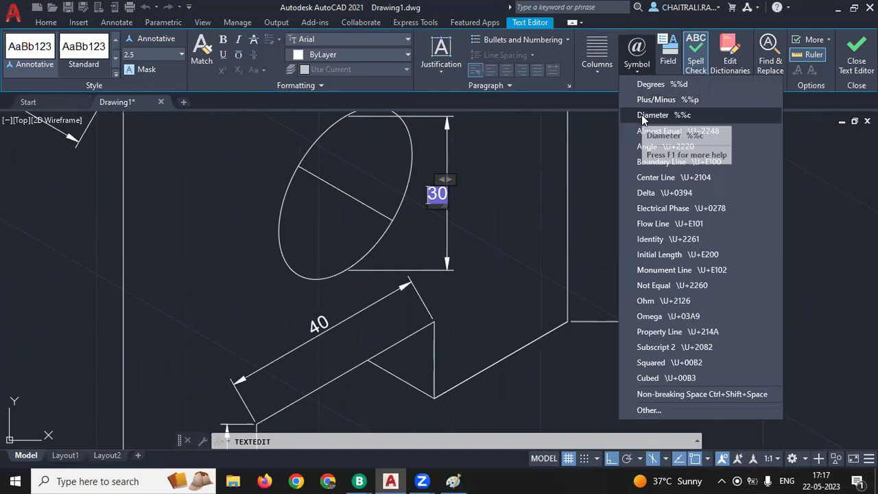
click(641, 115)
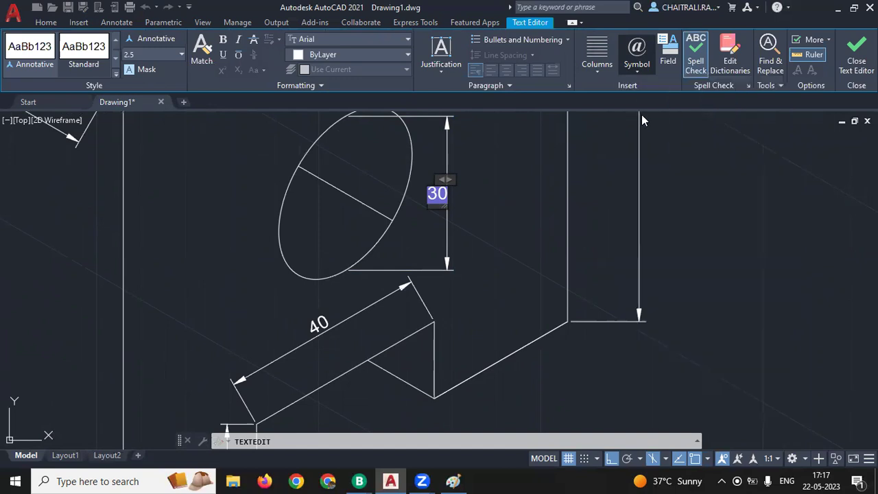
click(711, 192)
scroll(652, 258, down, 2)
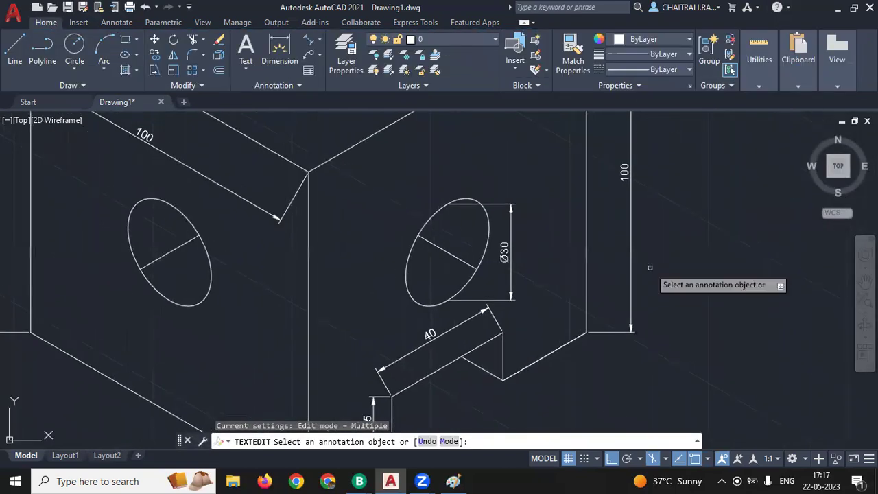
key(Escape)
key(Escape)
scroll(603, 244, down, 3)
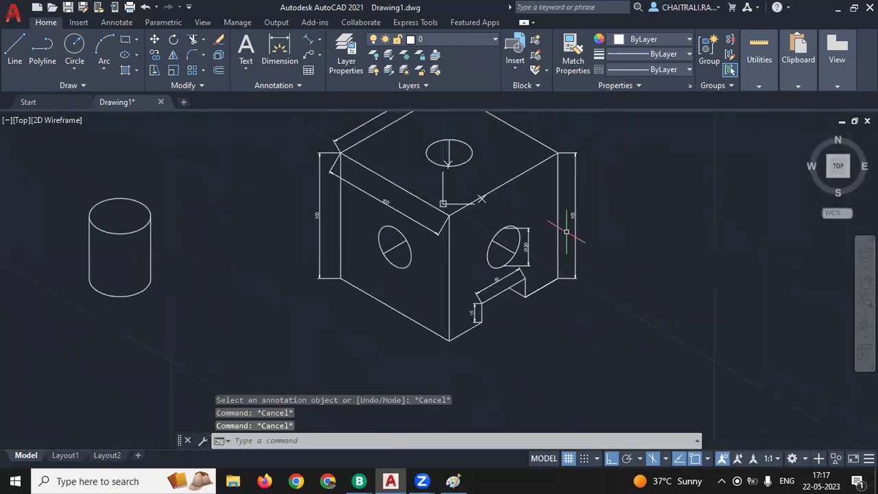
scroll(567, 232, up, 4)
- Open the right 100 dimension's text and exit without changes
double_click(564, 204)
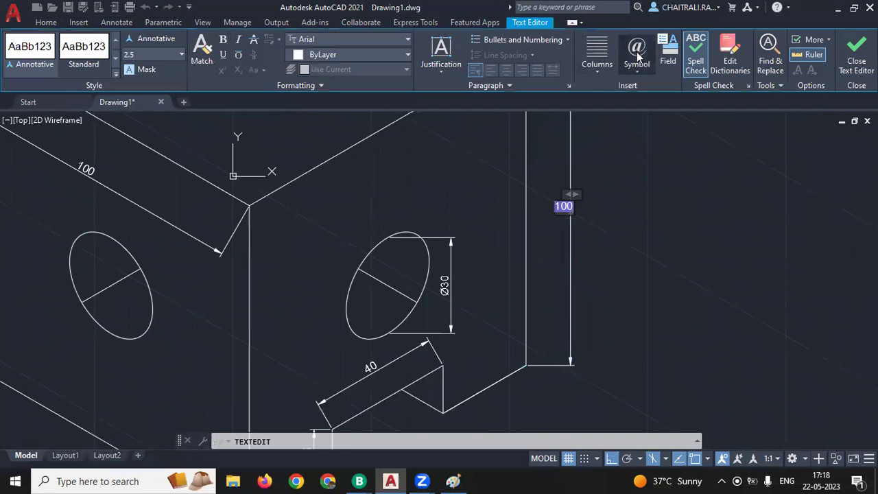
click(638, 58)
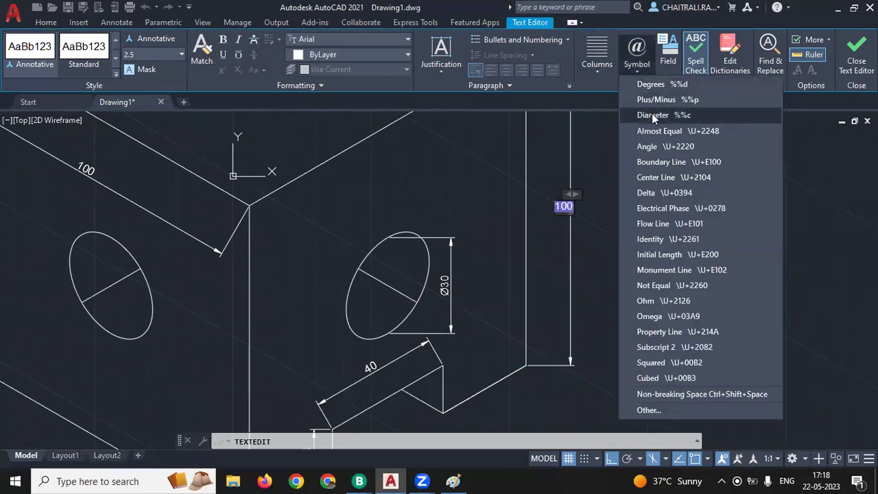
key(Escape)
key(Escape)
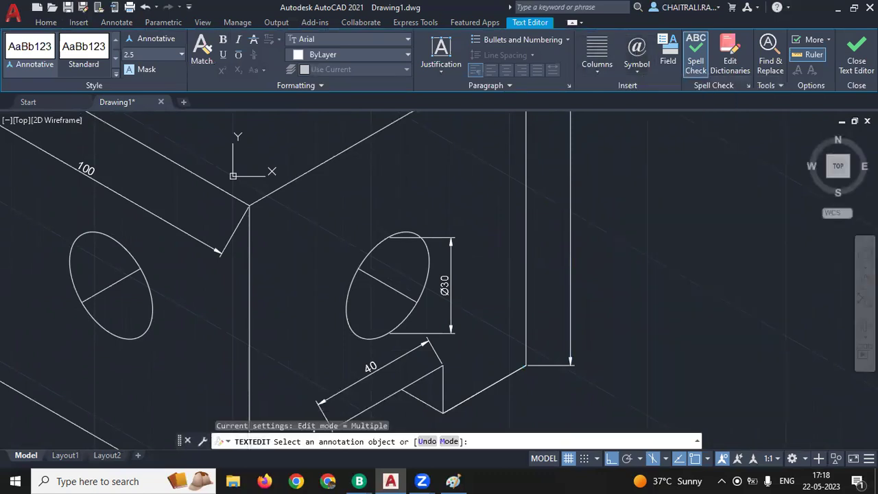
scroll(599, 186, down, 3)
scroll(599, 186, down, 3)
key(Escape)
- Inspect the top face, selecting the top 100 dimension and the lower-left edge
scroll(435, 261, up, 3)
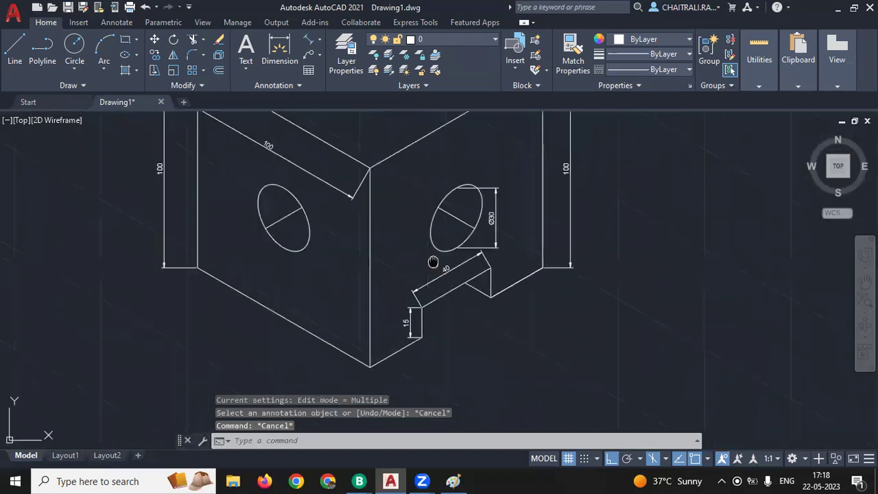
scroll(465, 312, down, 2)
scroll(349, 250, up, 2)
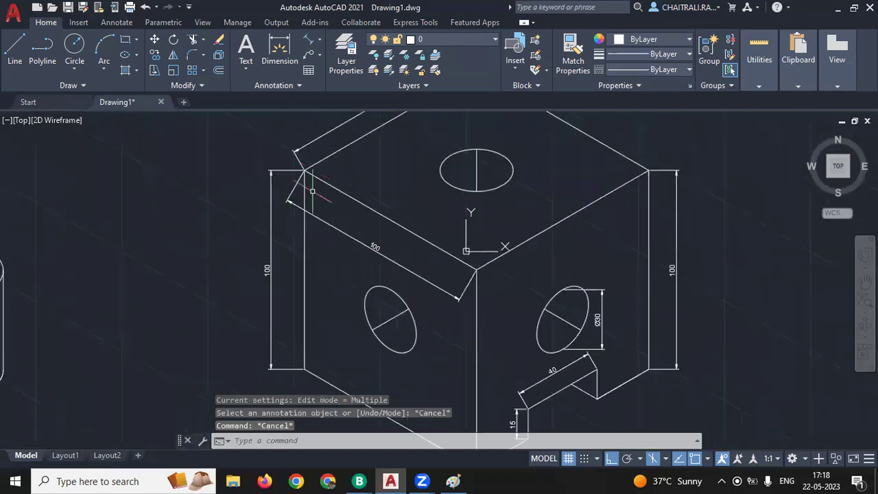
scroll(313, 193, down, 2)
scroll(455, 309, up, 2)
middle_drag(421, 254, 522, 211)
scroll(330, 209, up, 2)
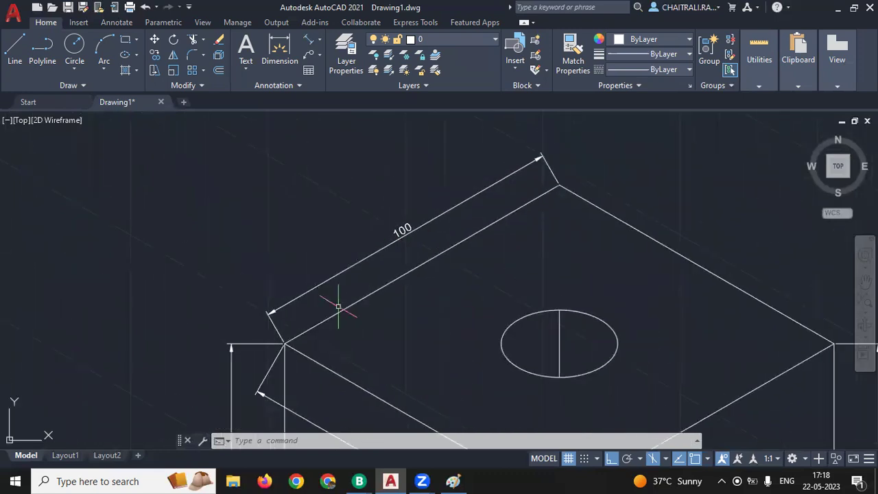
click(314, 289)
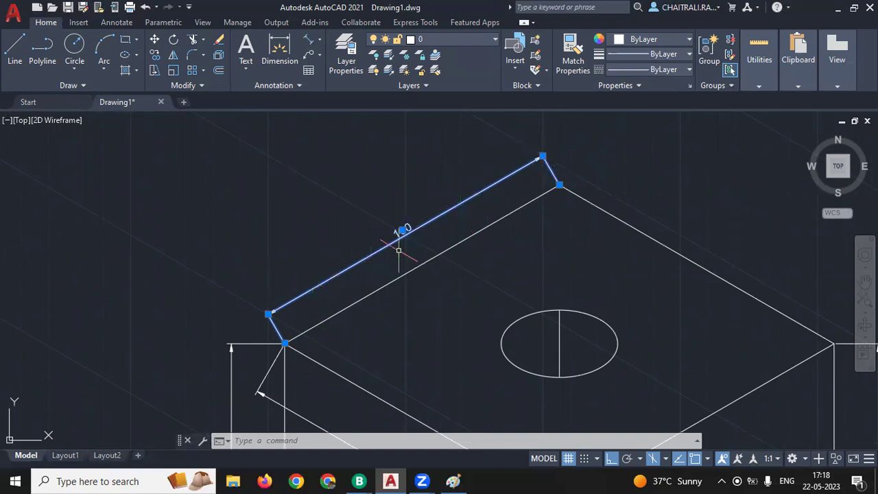
middle_drag(374, 259, 333, 222)
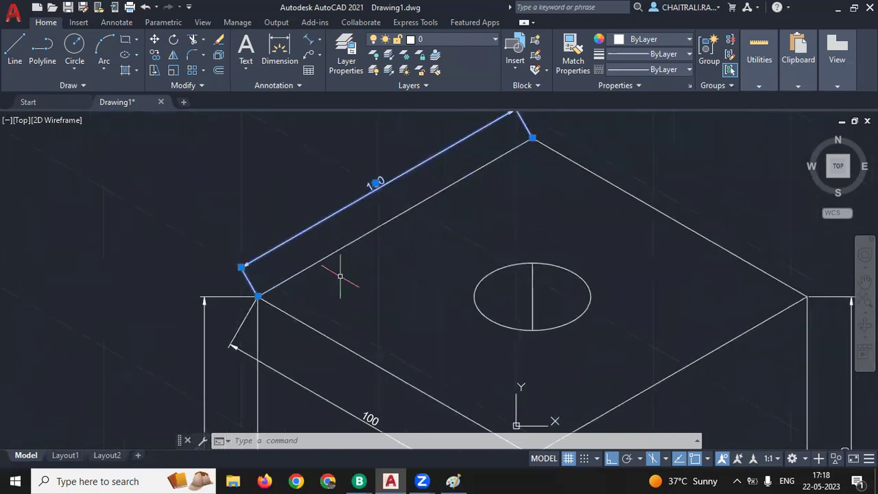
scroll(251, 285, up, 2)
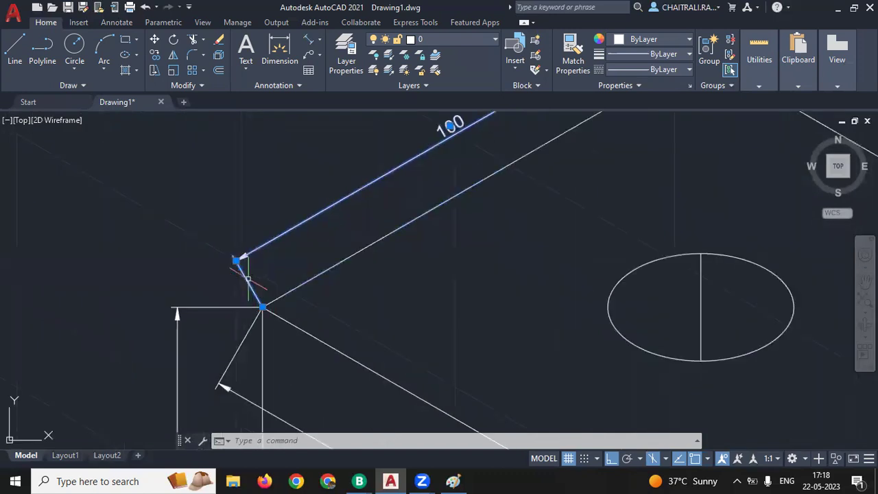
middle_drag(273, 298, 240, 261)
click(284, 289)
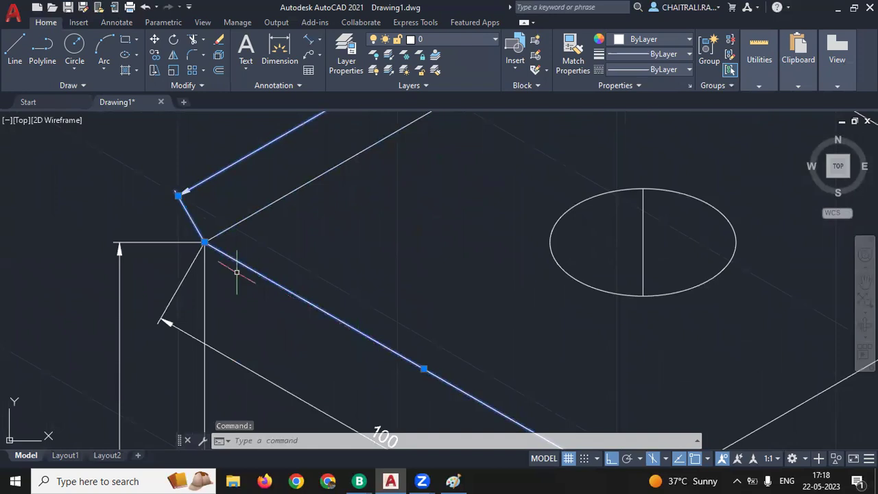
scroll(262, 273, down, 2)
mouse_move(278, 261)
middle_down()
mouse_move(290, 304)
mouse_move(312, 283)
middle_up()
- Clear the selection and bring the Paint notes window to the front
key(Escape)
key(Escape)
key(Escape)
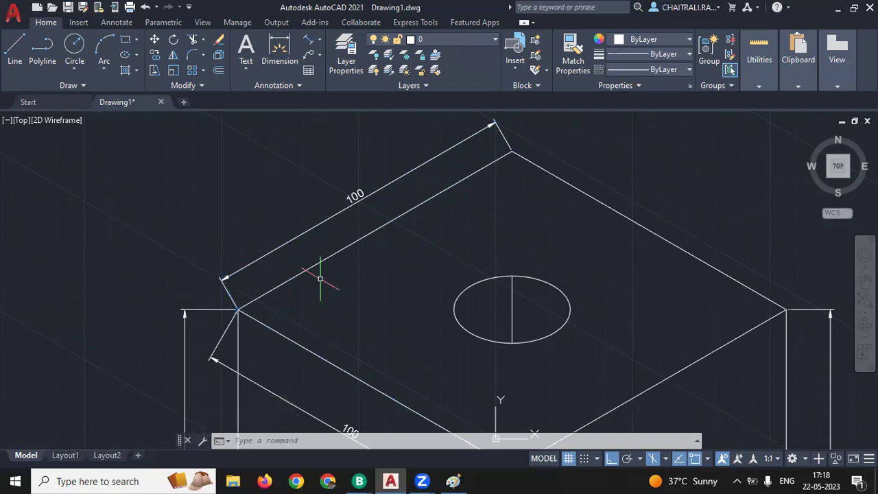
middle_drag(389, 263, 369, 257)
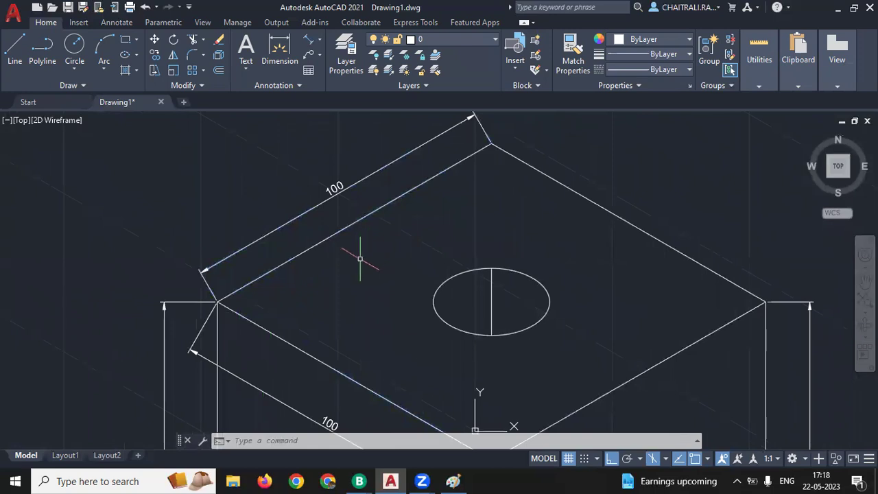
click(453, 481)
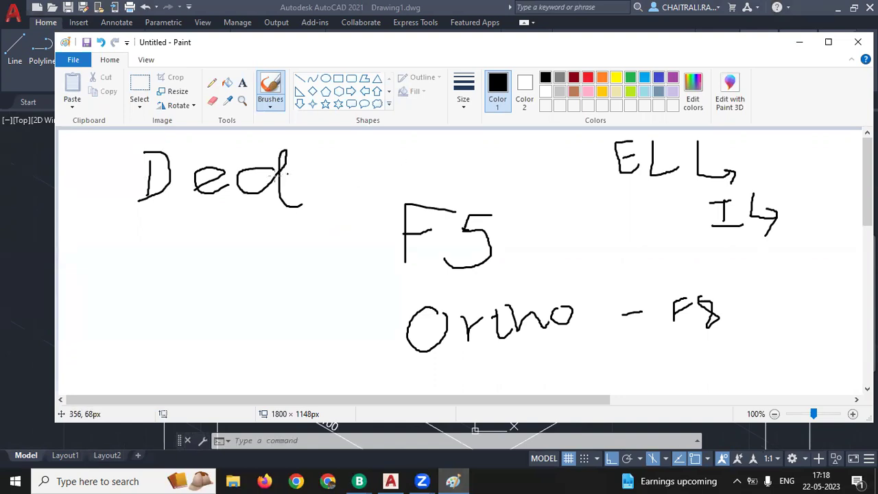
- Minimize Paint to return to the AutoCAD drawing
click(800, 41)
middle_drag(466, 196, 461, 213)
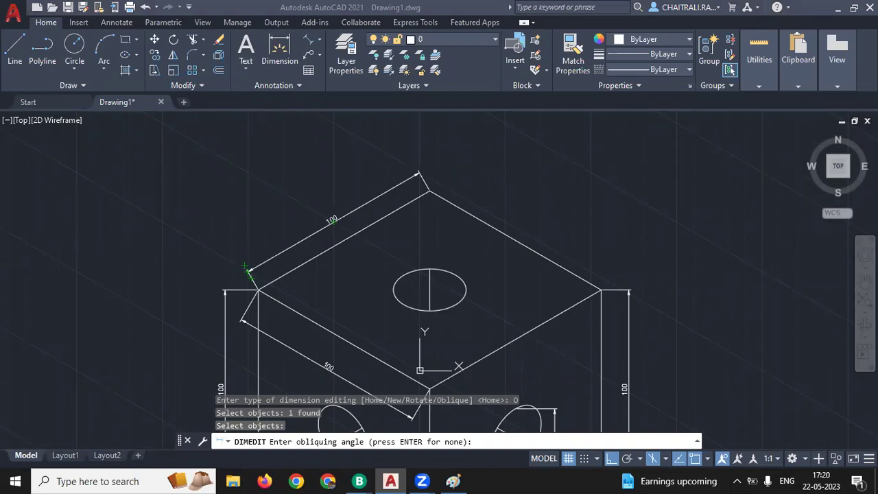
- Run DED with the Oblique option and select the top-back 100 dimension
key(Escape)
key(Escape)
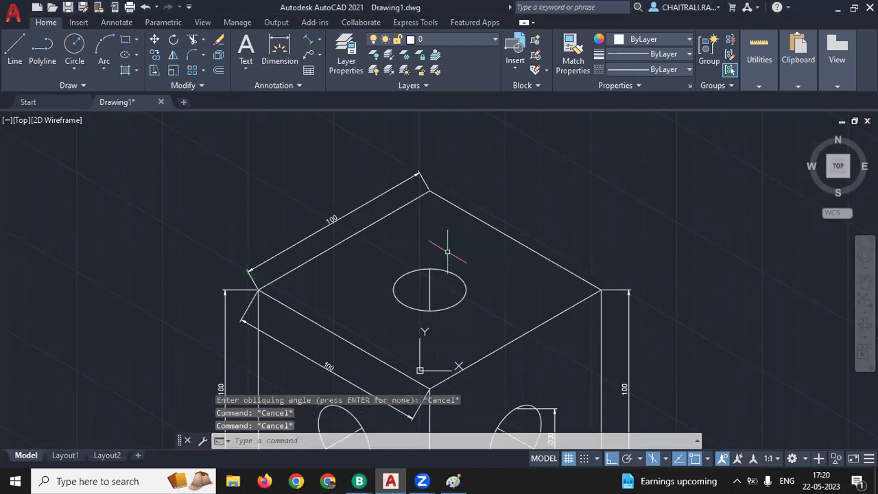
text(DED)
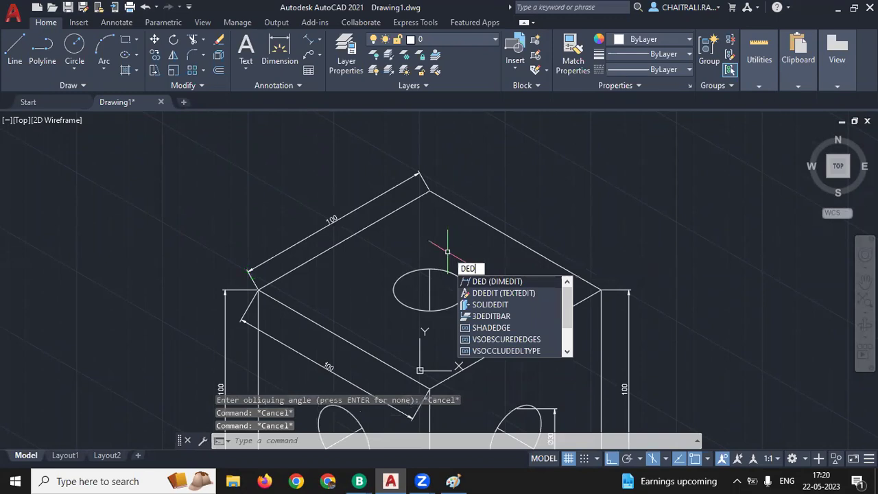
key(Return)
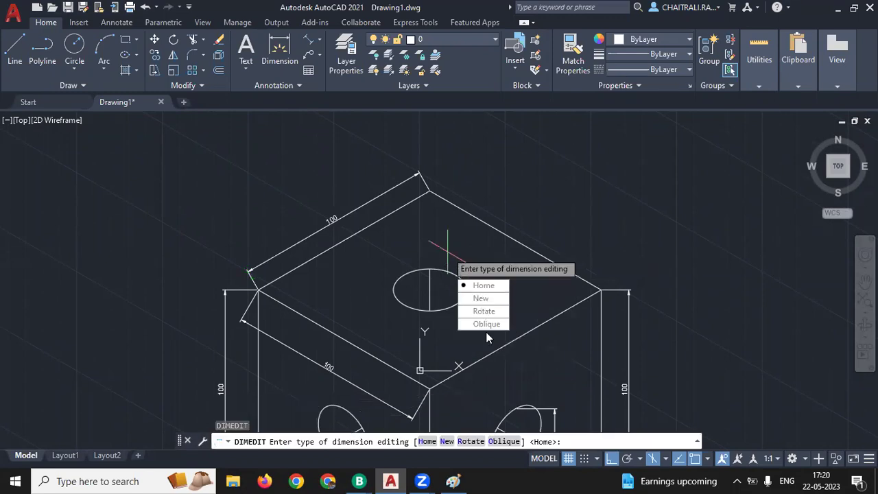
click(484, 324)
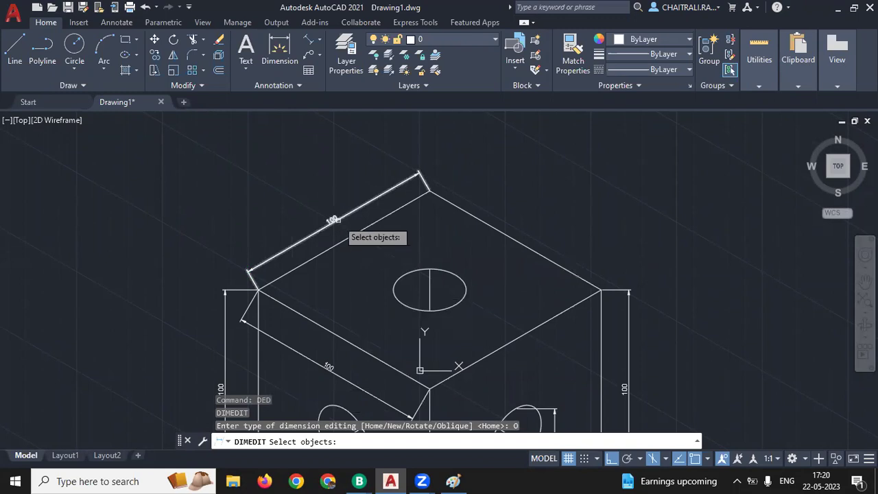
click(334, 219)
scroll(333, 220, down, 2)
middle_drag(334, 219, 310, 171)
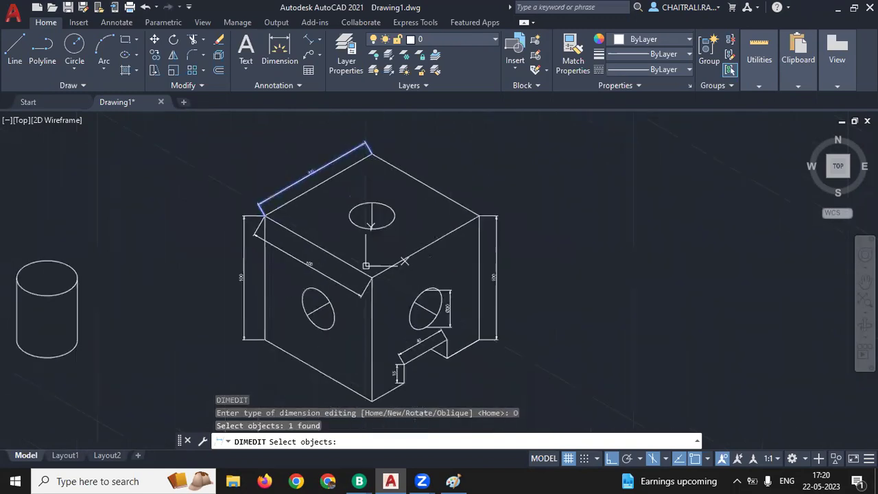
scroll(278, 223, up, 1)
scroll(295, 261, up, 1)
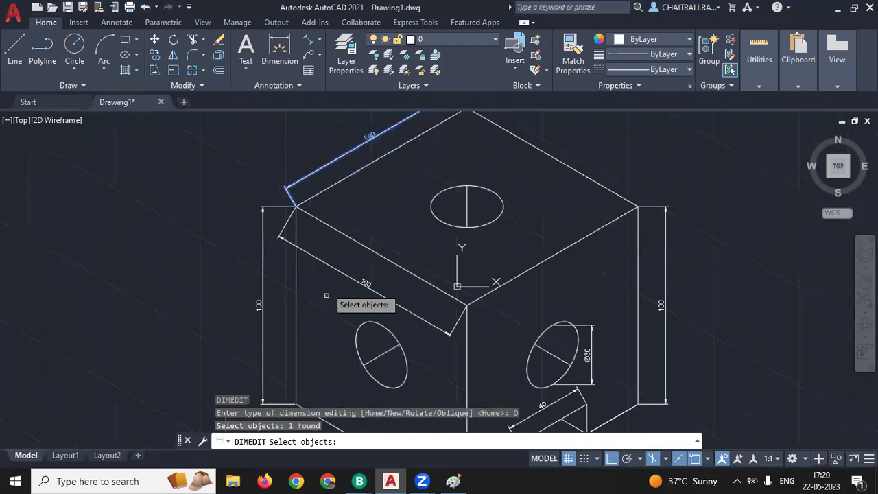
- Add the left vertical 100 dimension, confirm, and pick the first obliquing-angle point
click(259, 302)
middle_drag(237, 204, 206, 250)
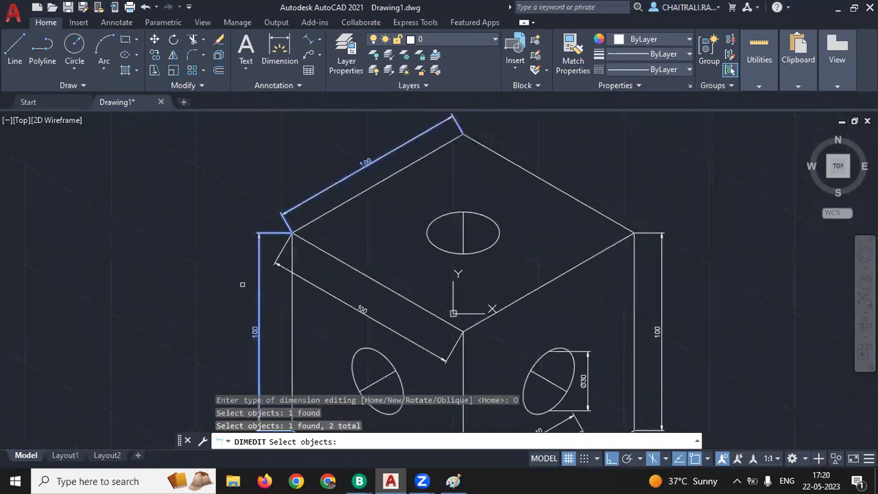
scroll(255, 245, up, 1)
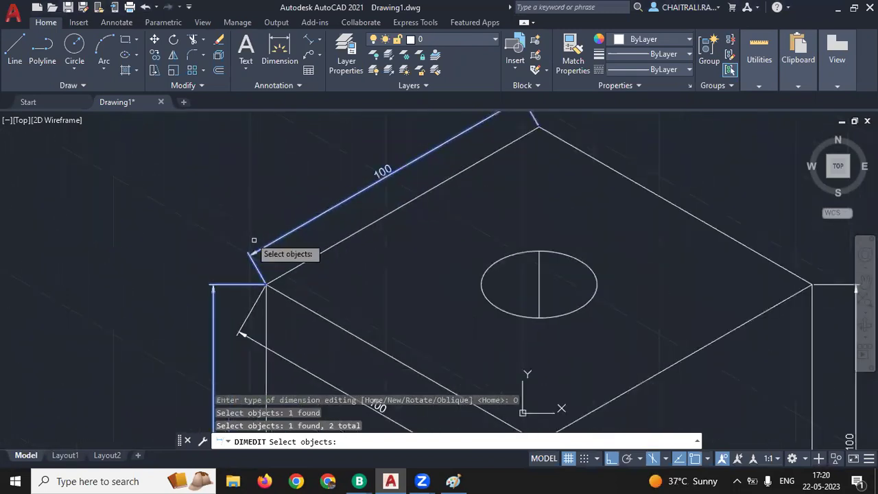
scroll(246, 226, down, 1)
middle_drag(249, 225, 242, 243)
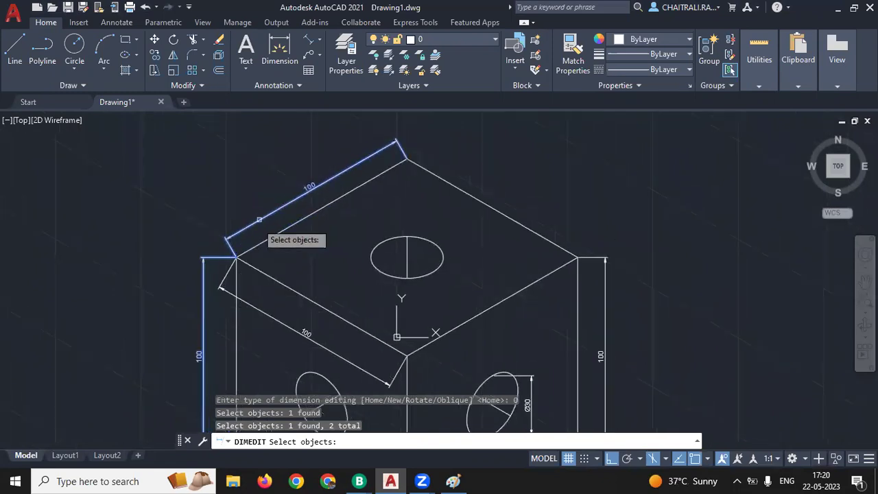
scroll(234, 253, up, 2)
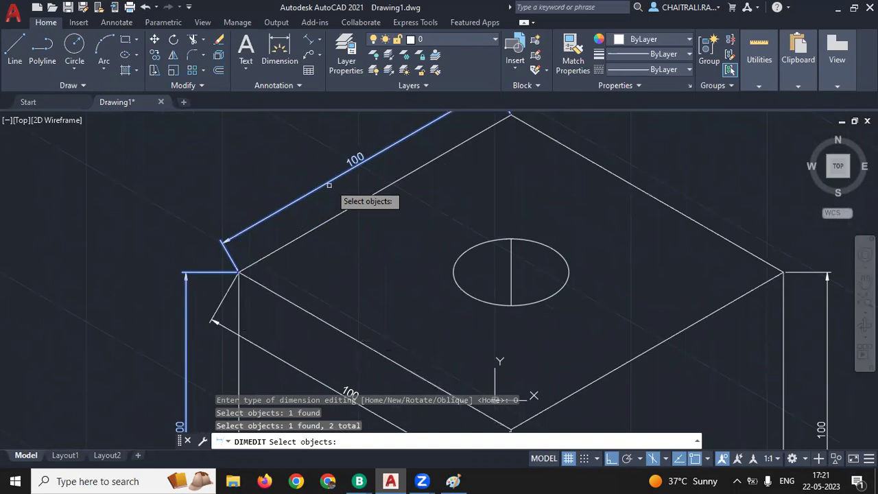
key(Return)
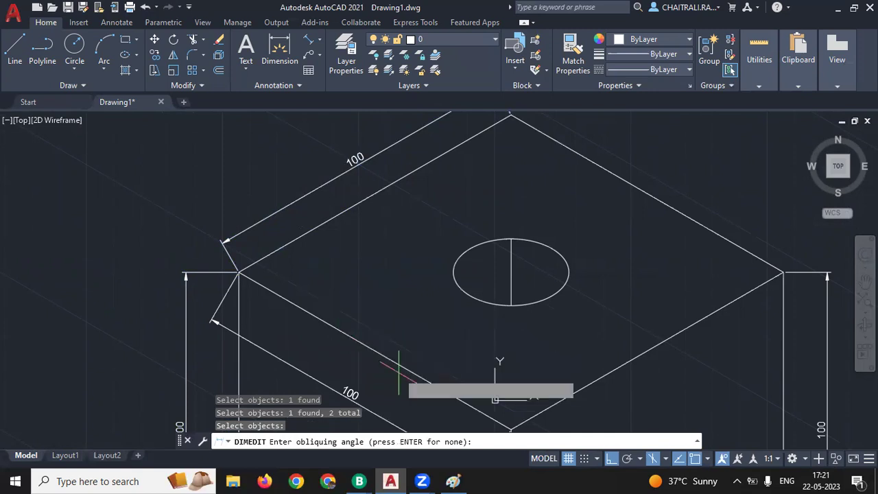
click(358, 339)
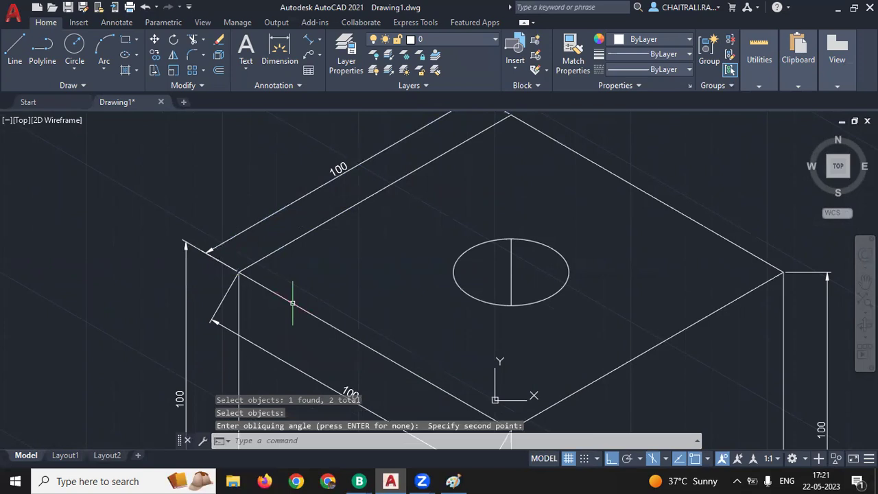
scroll(261, 287, down, 3)
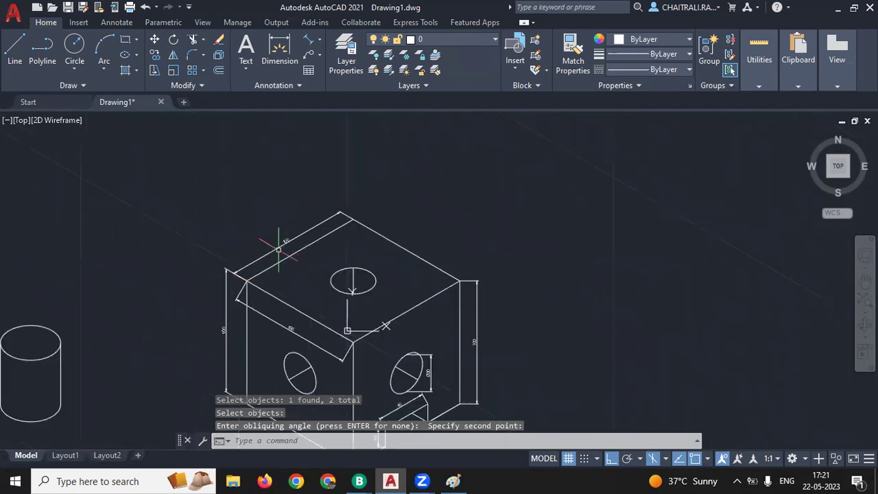
- Pan to the front-left 100 dimension, select it, then clear the selection
scroll(279, 240, up, 2)
scroll(293, 257, up, 1)
scroll(171, 302, up, 1)
scroll(281, 281, up, 1)
mouse_move(281, 281)
middle_down()
mouse_move(290, 315)
mouse_move(328, 343)
middle_up()
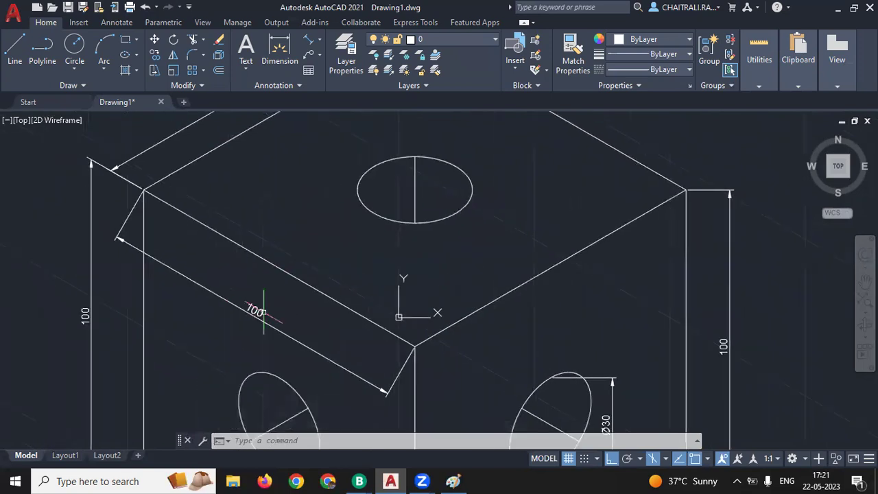
click(129, 211)
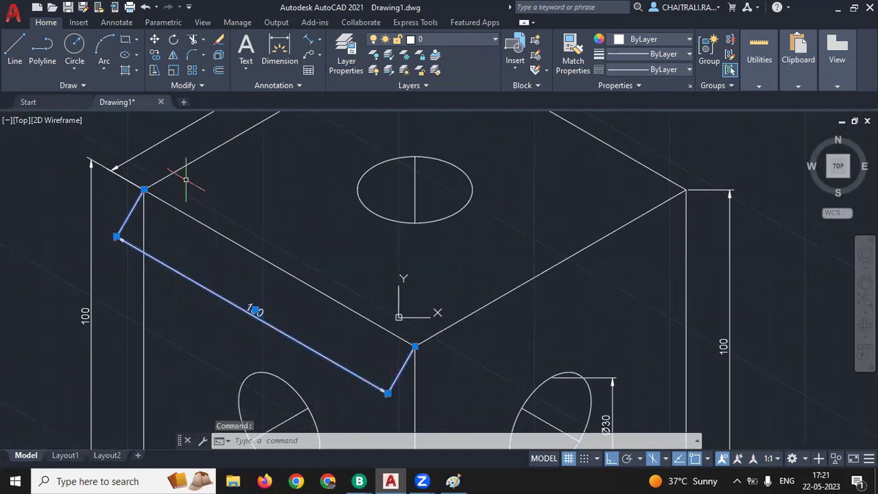
middle_drag(186, 180, 188, 249)
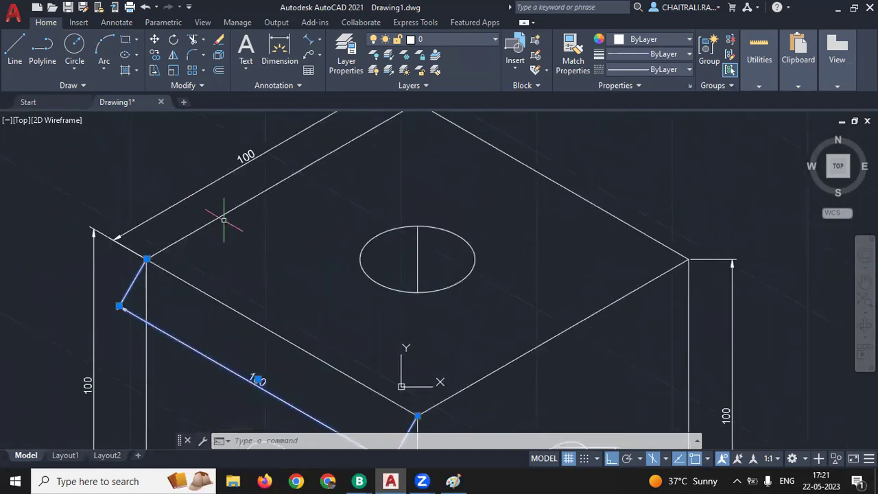
key(Escape)
key(Escape)
key(Escape)
- Oblique the front-left 100 dimension with a vertical angle using DIMEDIT
text(d)
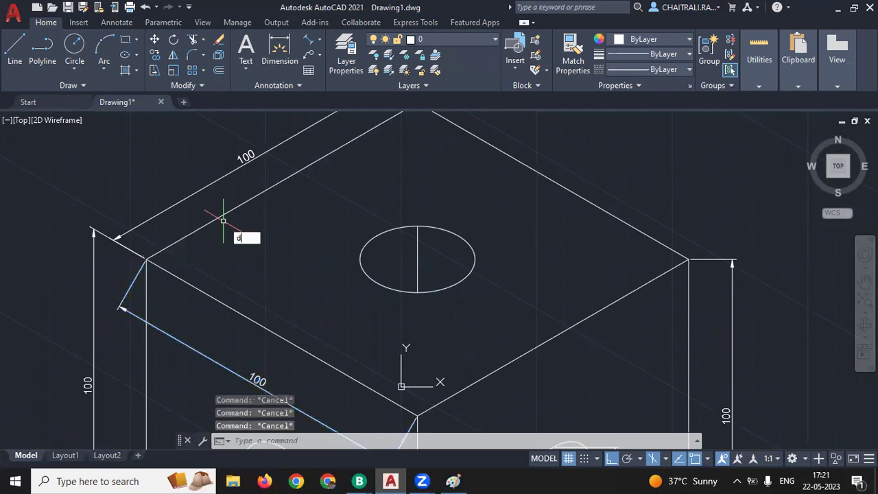
key(Return)
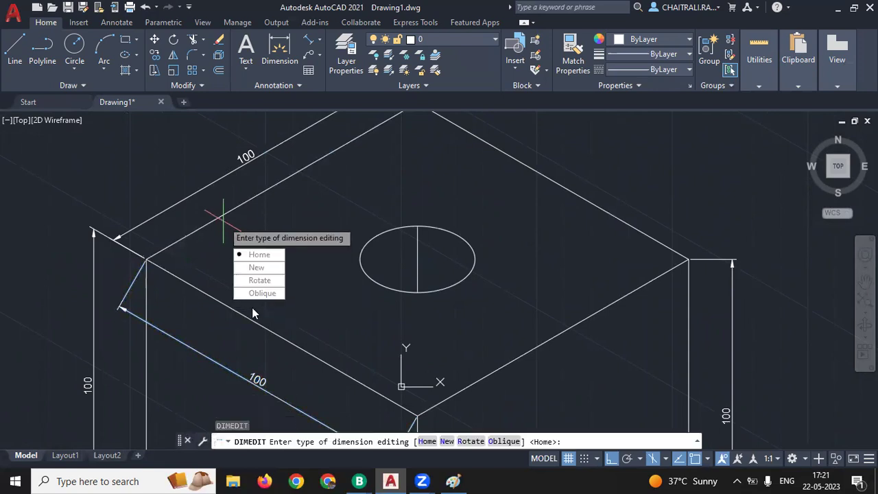
click(514, 443)
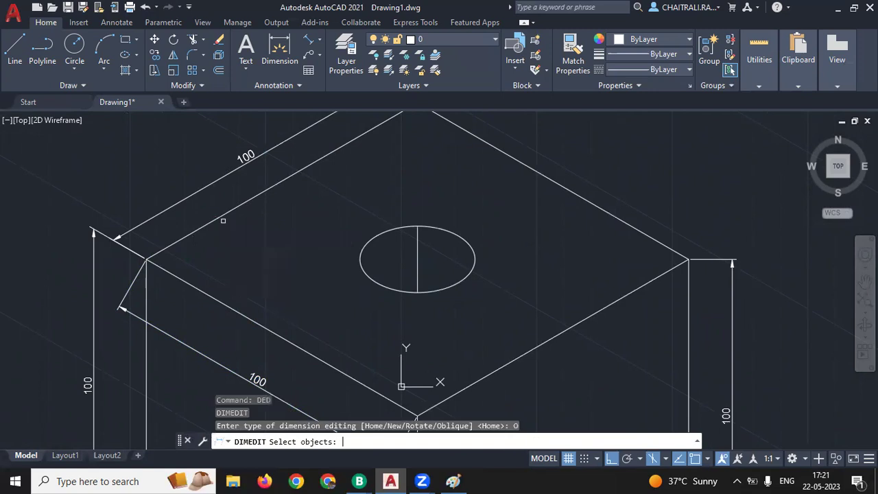
click(133, 314)
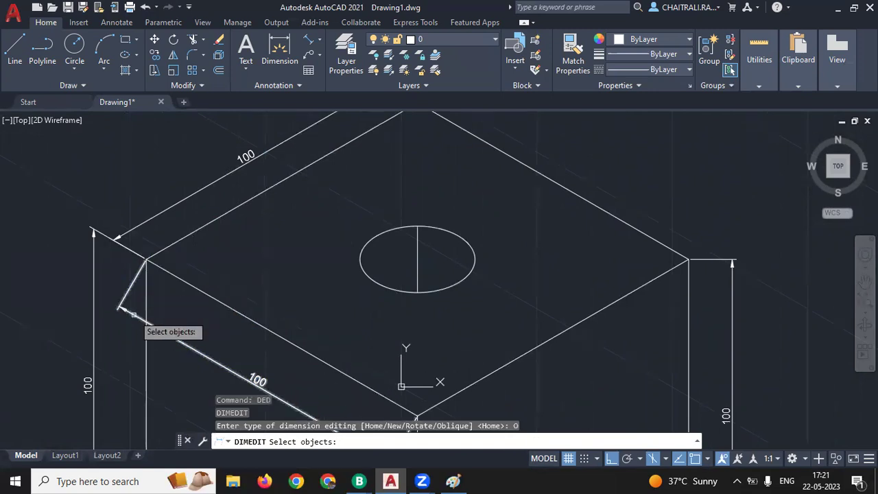
key(Return)
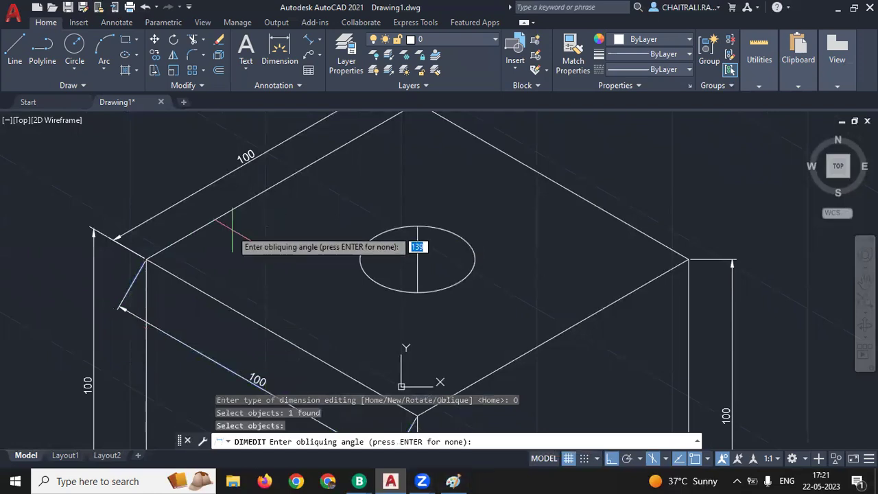
click(197, 228)
click(230, 204)
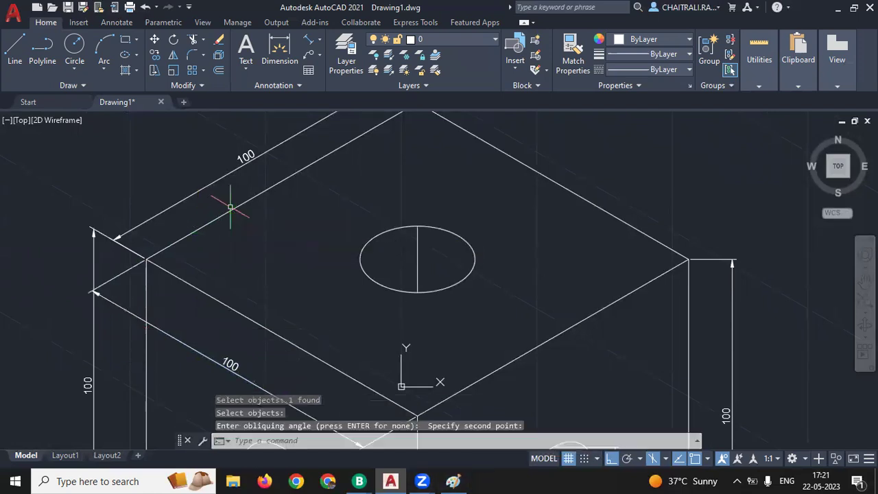
scroll(234, 195, down, 2)
middle_drag(264, 334, 212, 268)
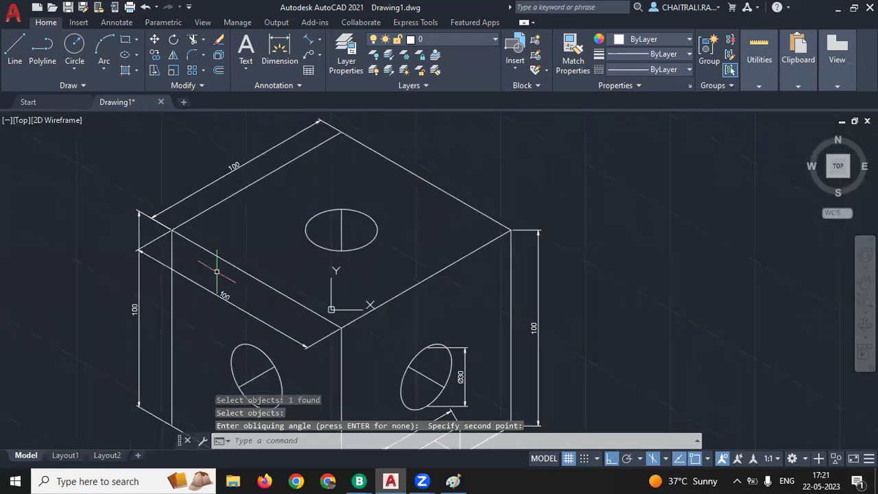
middle_drag(352, 275, 346, 283)
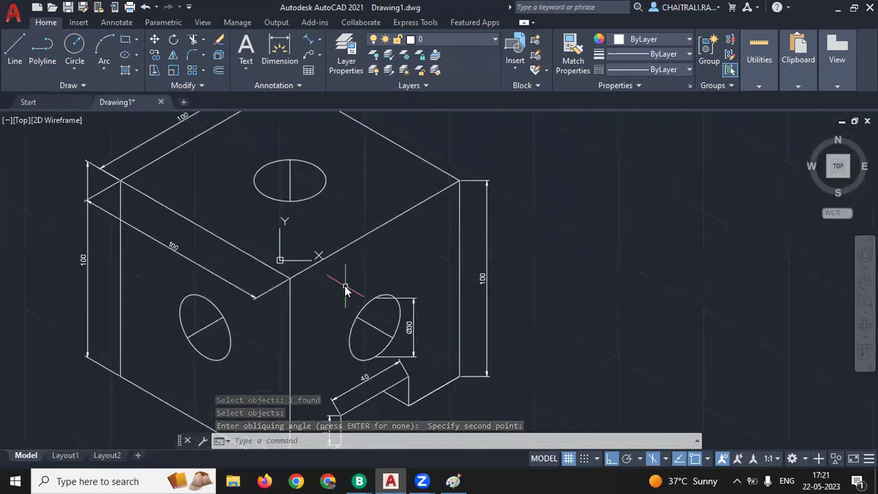
text(ded)
key(Return)
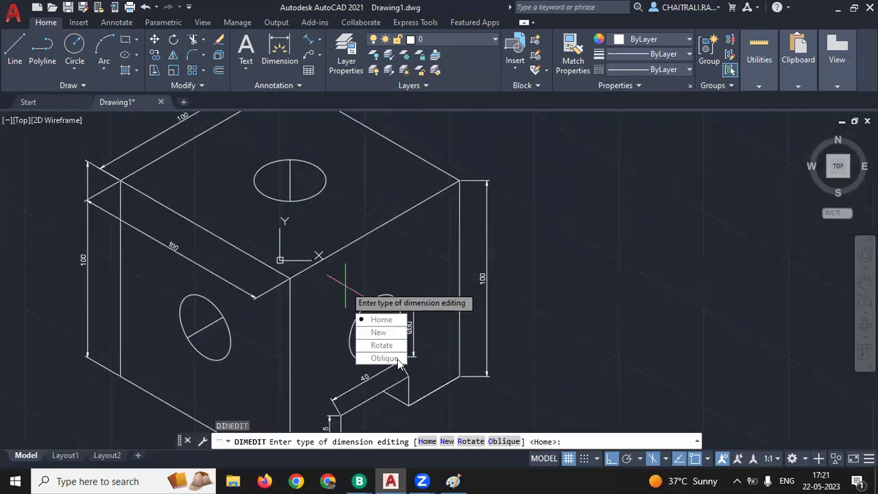
- Oblique the Ø30, right-side 100 and 15 dimensions to the isometric angle
click(398, 358)
middle_drag(422, 325, 403, 302)
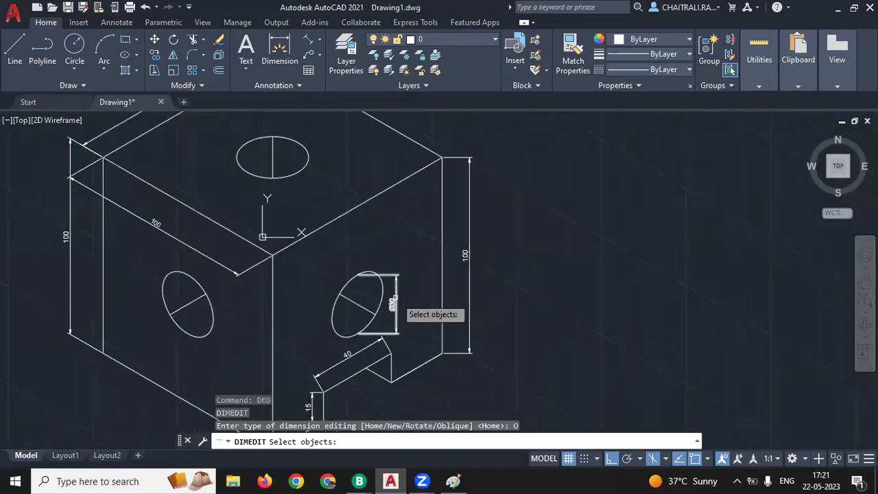
click(393, 302)
click(469, 256)
middle_drag(469, 256, 455, 182)
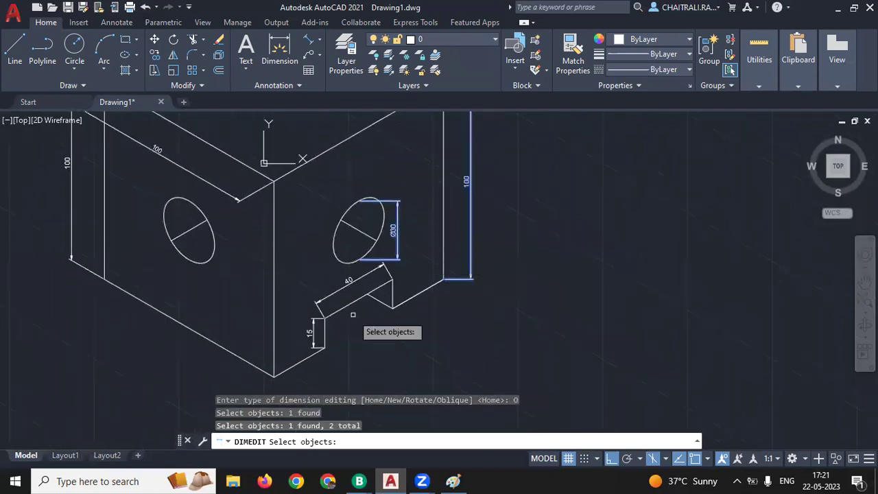
click(317, 334)
key(Return)
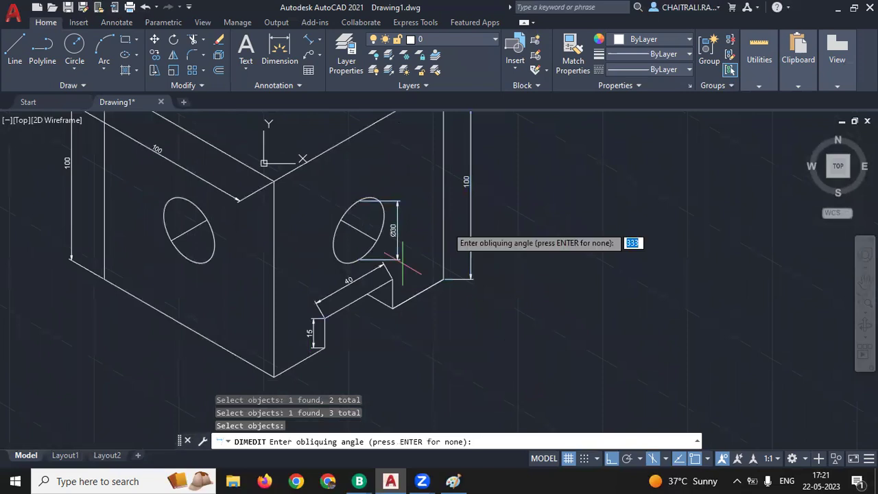
middle_drag(403, 262, 351, 339)
click(290, 217)
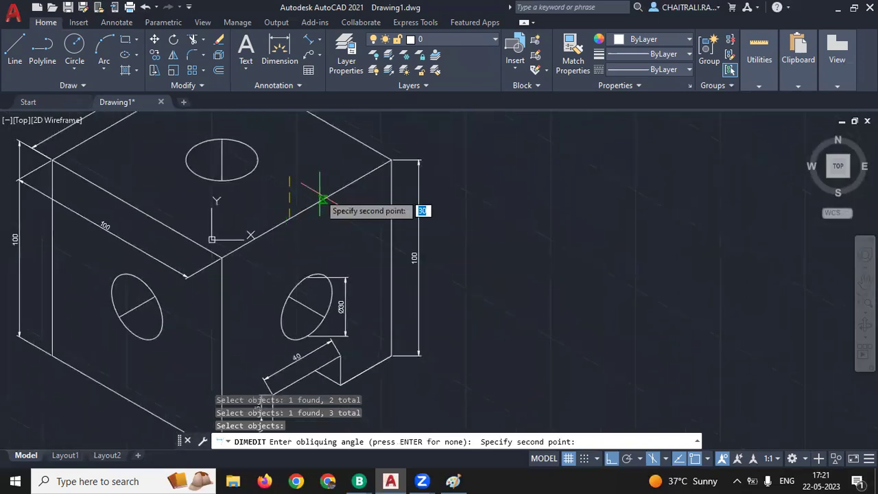
click(320, 199)
scroll(316, 191, down, 2)
scroll(313, 304, up, 2)
scroll(332, 312, up, 2)
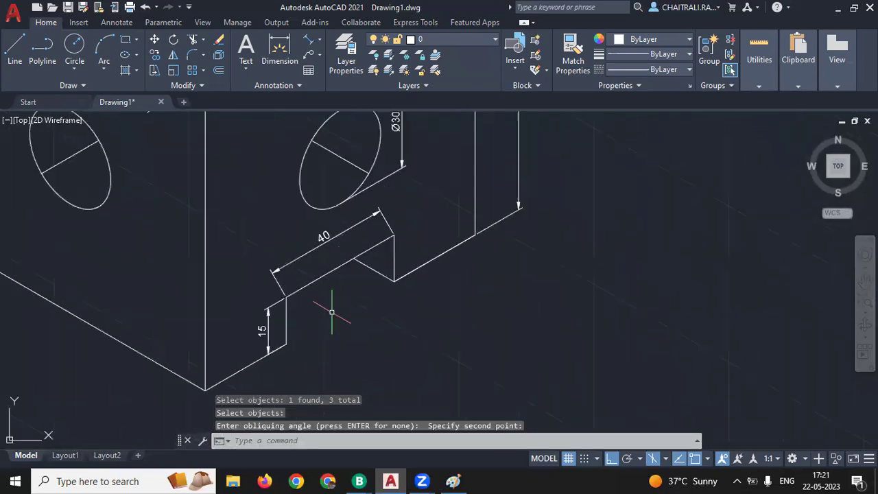
middle_drag(332, 312, 349, 335)
- Oblique the 40 notch dimension along the box's vertical edge
key(Return)
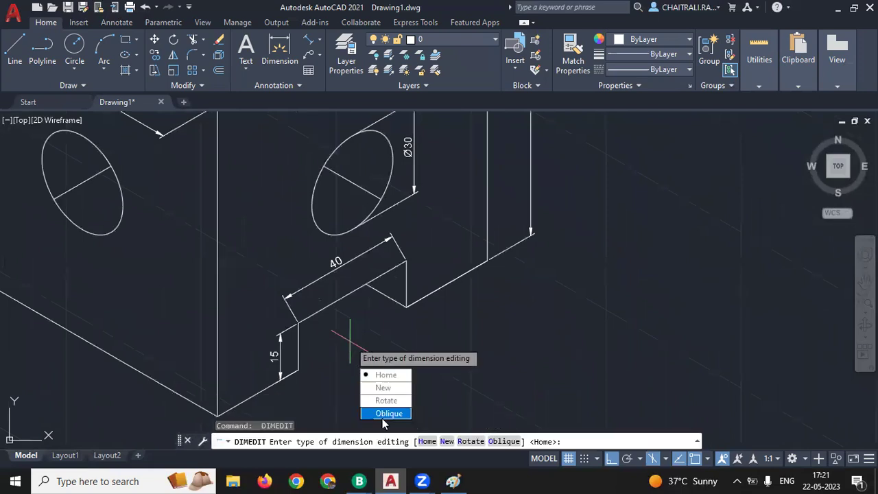
click(382, 417)
click(346, 263)
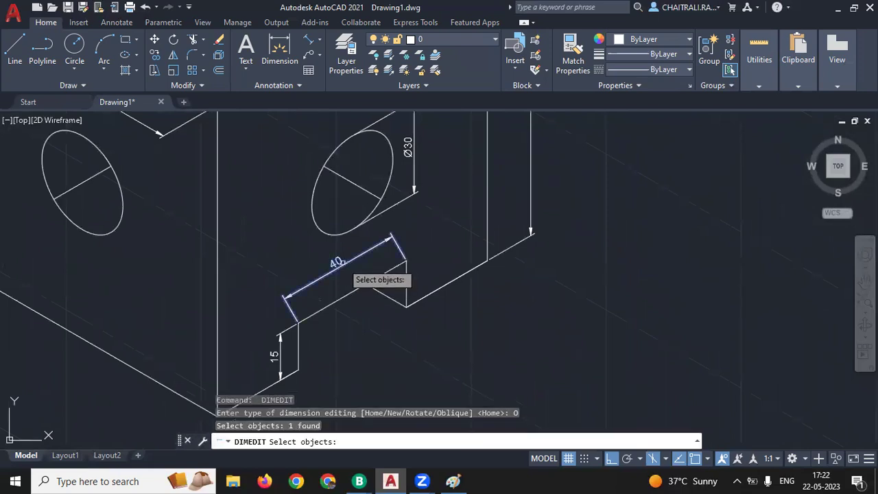
key(Return)
scroll(296, 356, up, 2)
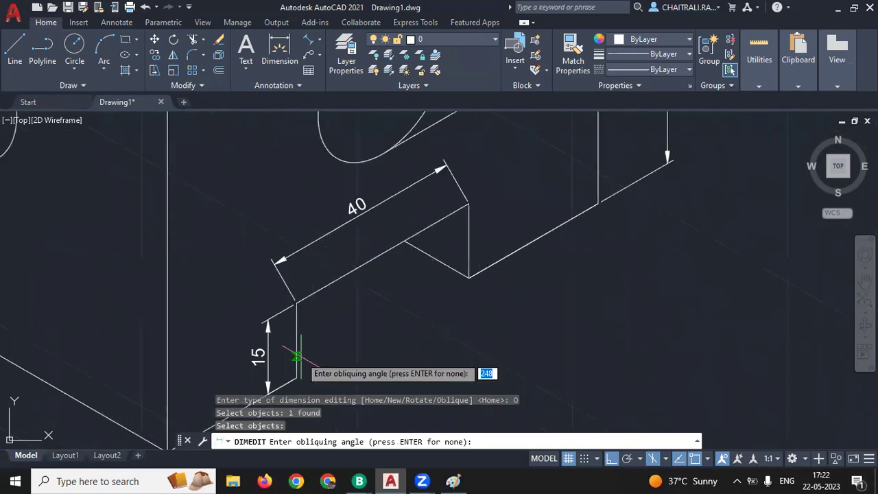
click(297, 356)
click(295, 324)
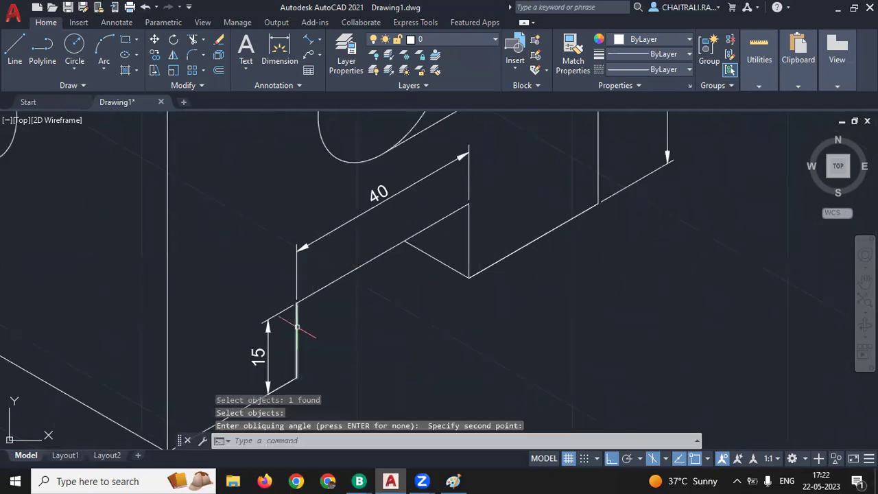
scroll(302, 317, down, 3)
- Zoom and pan around the dimensioned isometric cube to inspect it
scroll(321, 315, down, 2)
scroll(322, 315, down, 2)
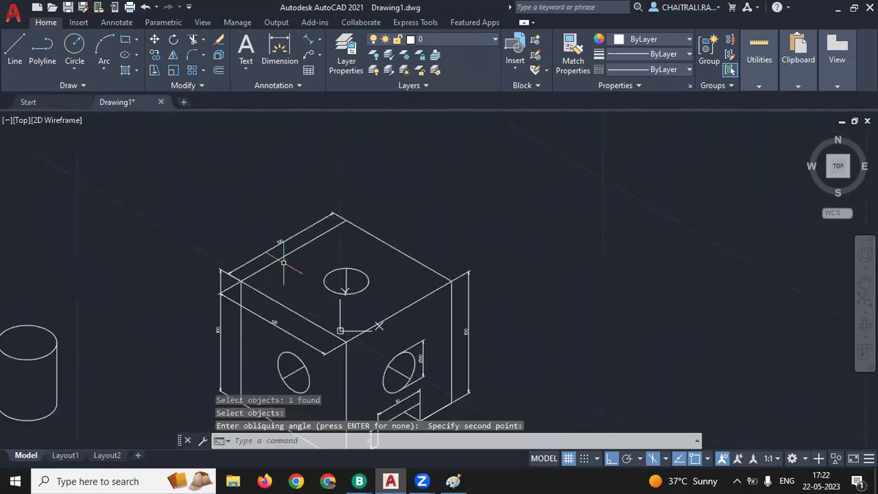
scroll(319, 268, up, 4)
scroll(334, 251, down, 2)
scroll(261, 235, down, 1)
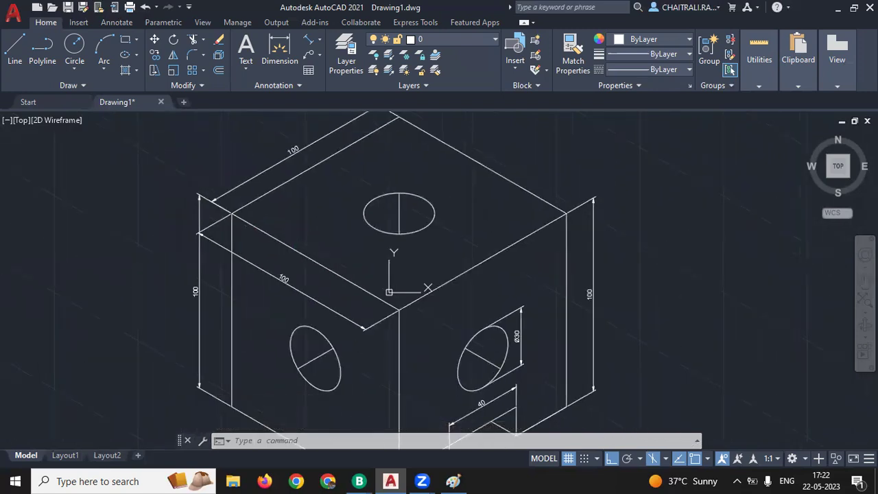
scroll(251, 189, down, 2)
middle_drag(252, 190, 266, 228)
scroll(278, 247, up, 1)
scroll(266, 241, up, 2)
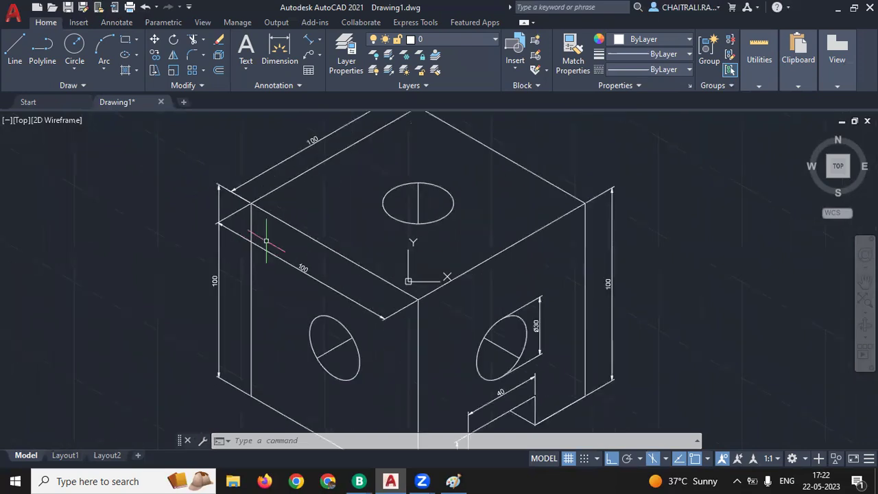
middle_drag(398, 155, 323, 190)
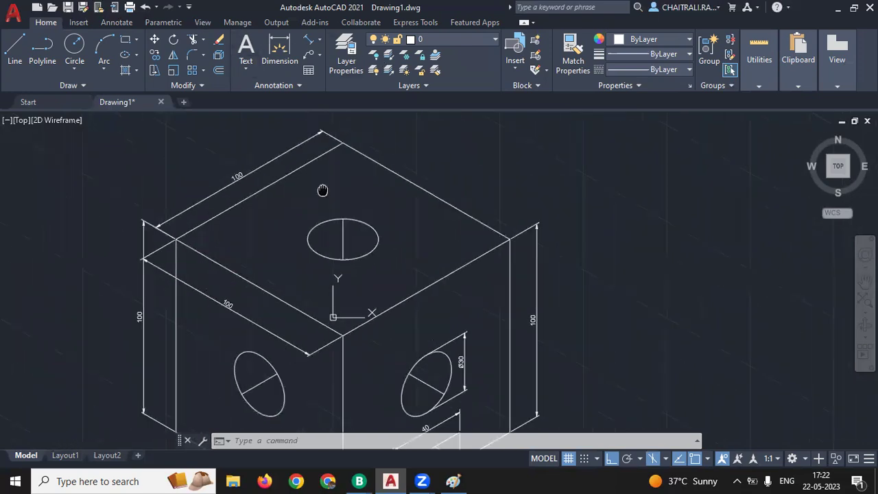
scroll(317, 190, down, 2)
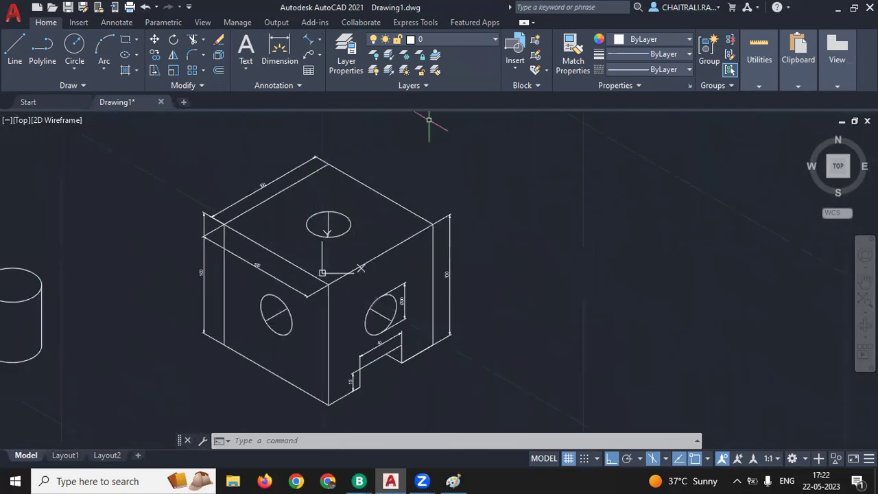
mouse_move(283, 262)
middle_down()
mouse_move(325, 280)
mouse_move(332, 236)
mouse_move(318, 261)
middle_up()
scroll(341, 266, up, 2)
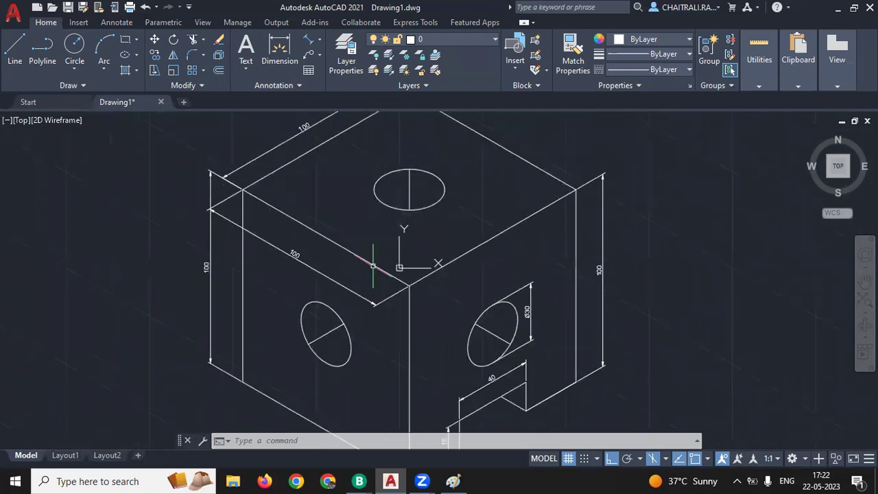
middle_drag(373, 266, 327, 251)
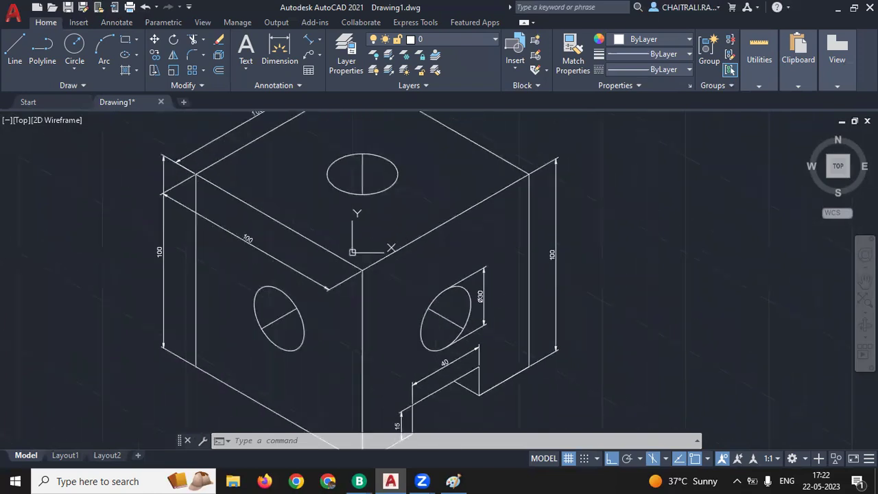
- Leave AutoCAD and launch Chrome to a blank New Tab page
scroll(334, 245, down, 2)
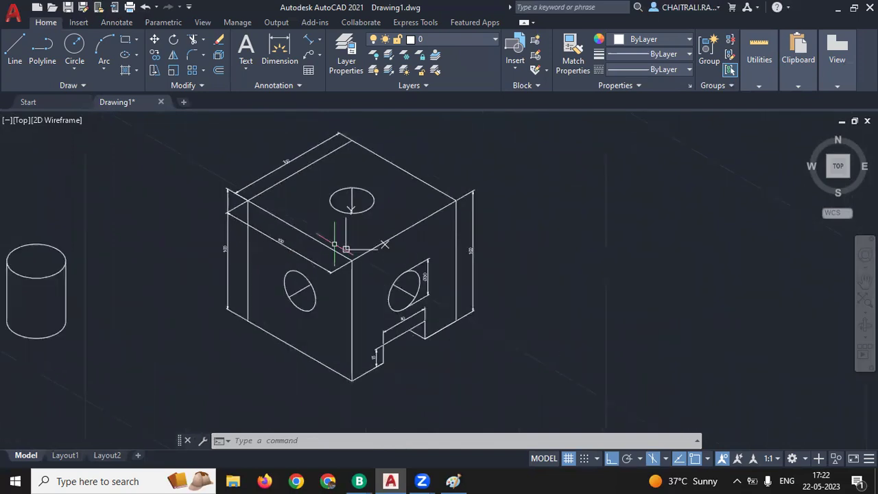
mouse_move(334, 244)
middle_down()
mouse_move(333, 265)
mouse_move(418, 273)
mouse_move(357, 261)
middle_up()
scroll(443, 274, down, 4)
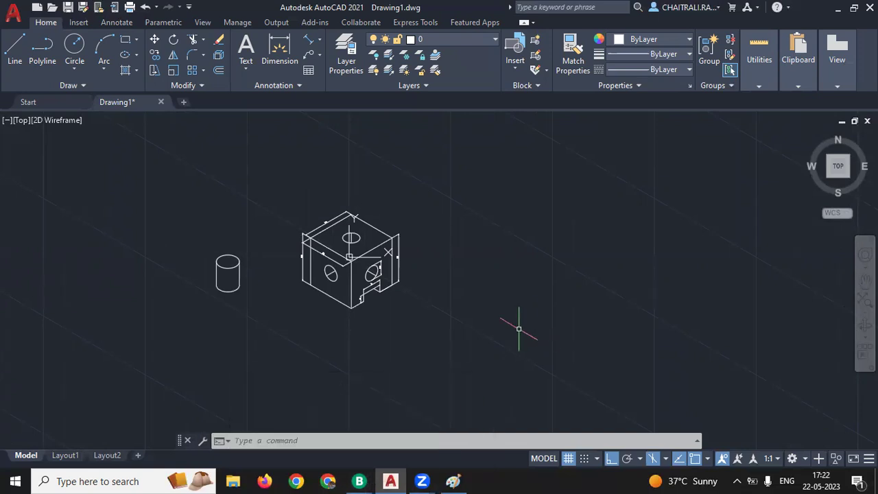
key(alt+Tab)
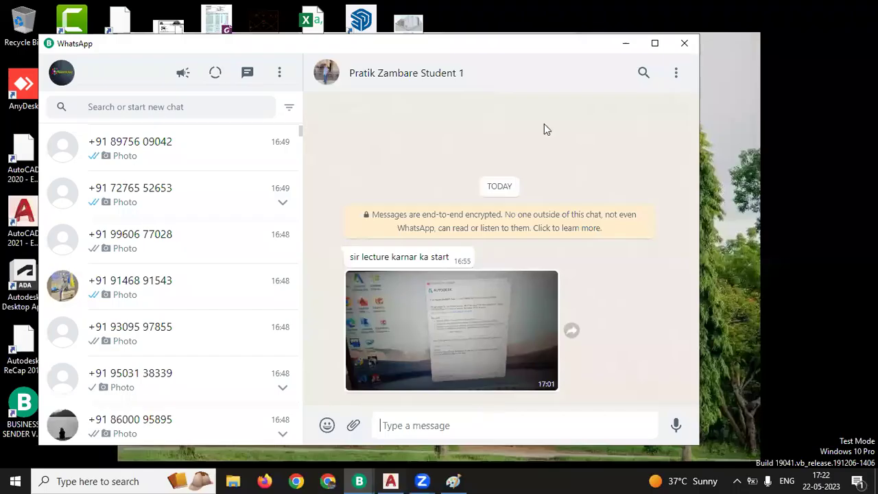
click(330, 481)
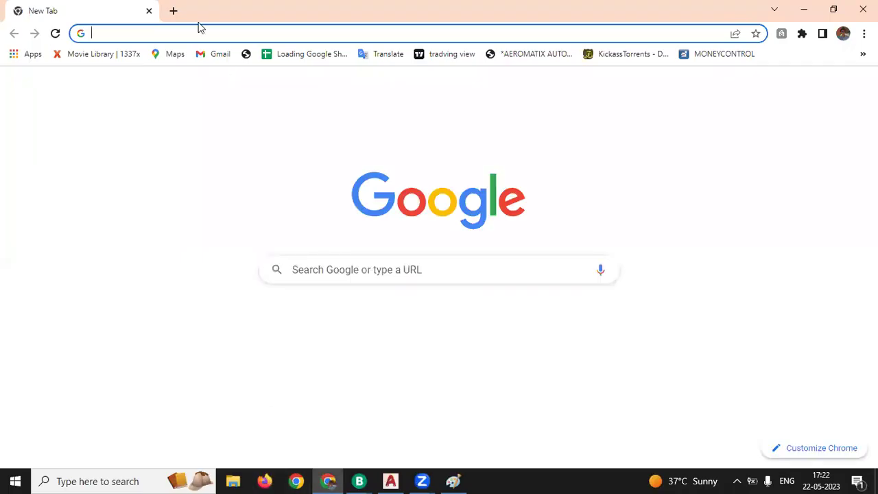
- Search Google for 'isometric' and browse the image results
text(iso)
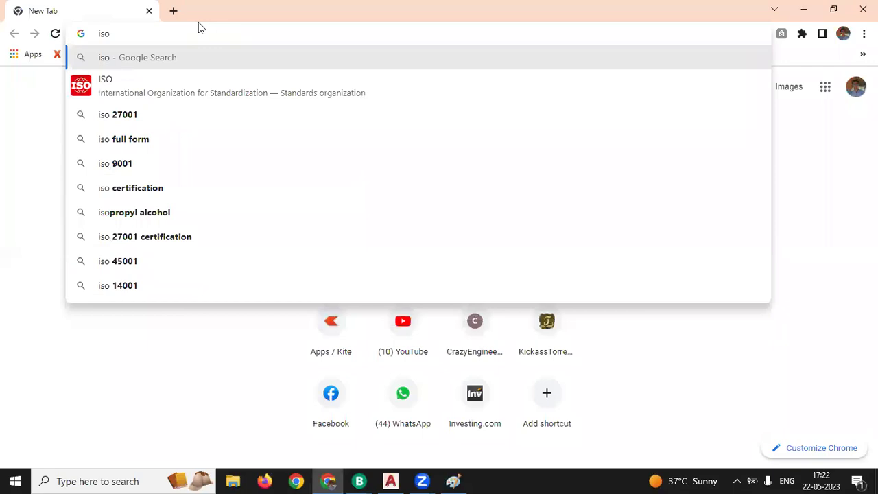
text(m)
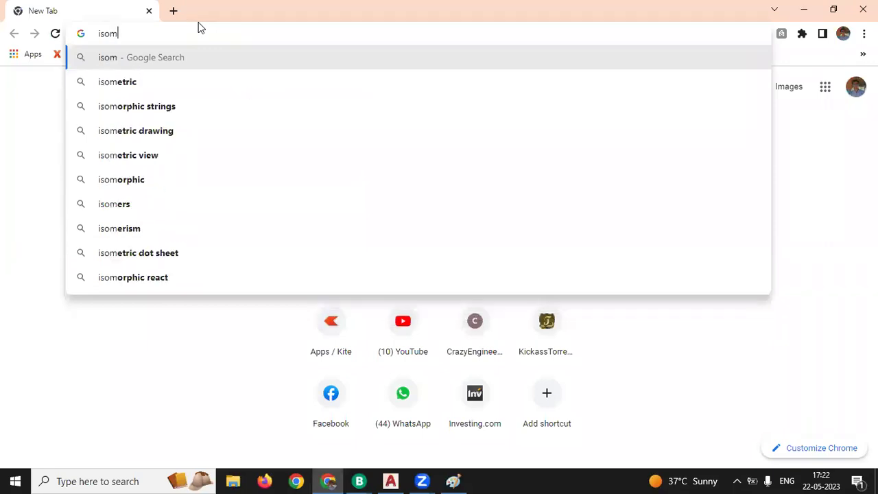
text(etri)
key(Return)
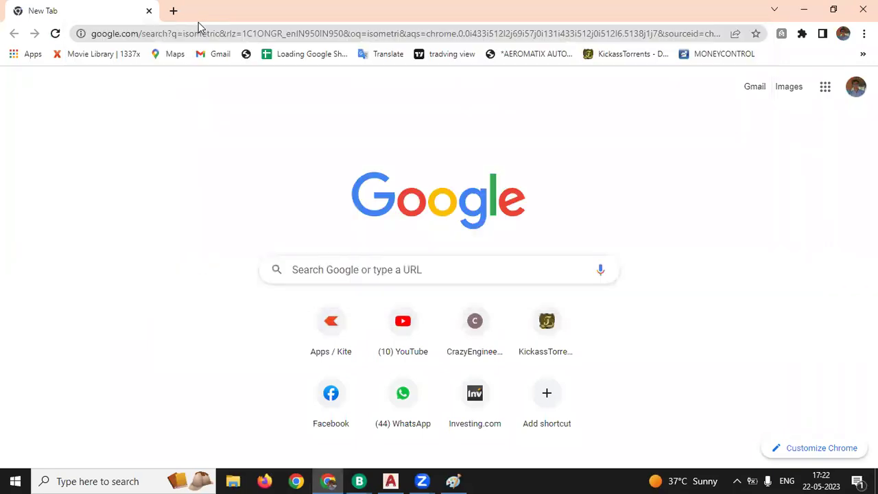
click(175, 143)
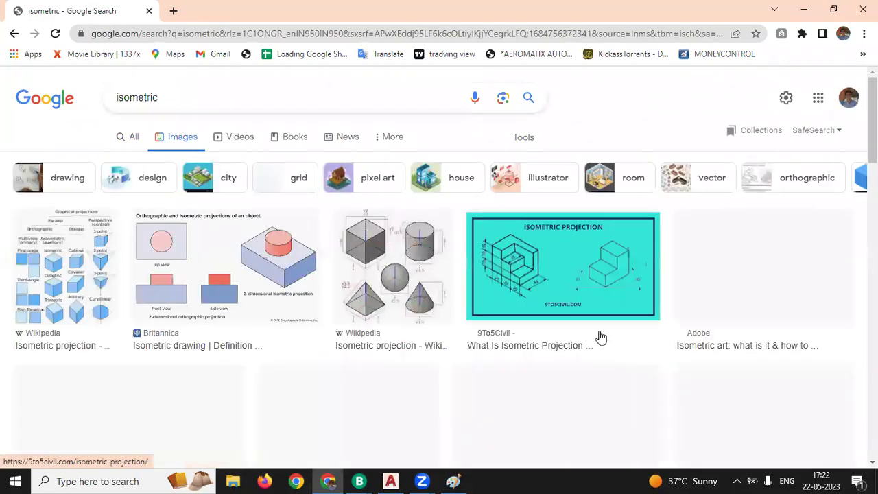
scroll(604, 338, down, 1)
scroll(601, 336, down, 10)
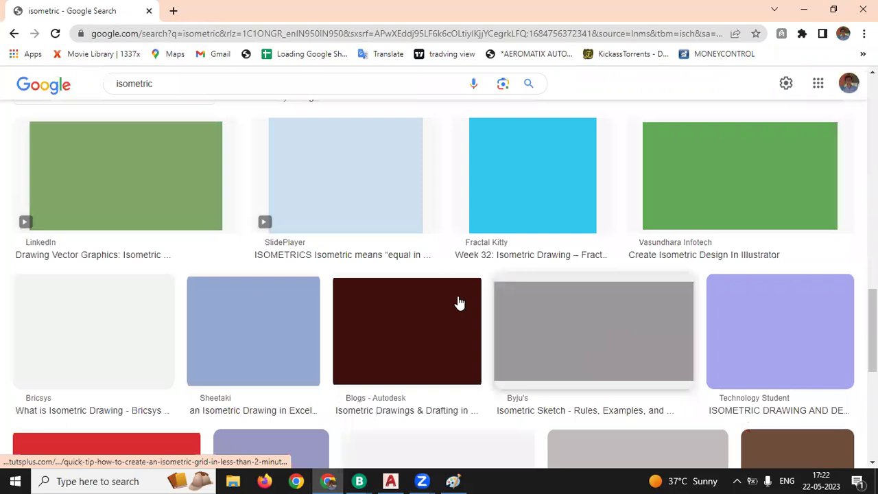
scroll(351, 281, up, 5)
scroll(302, 127, up, 5)
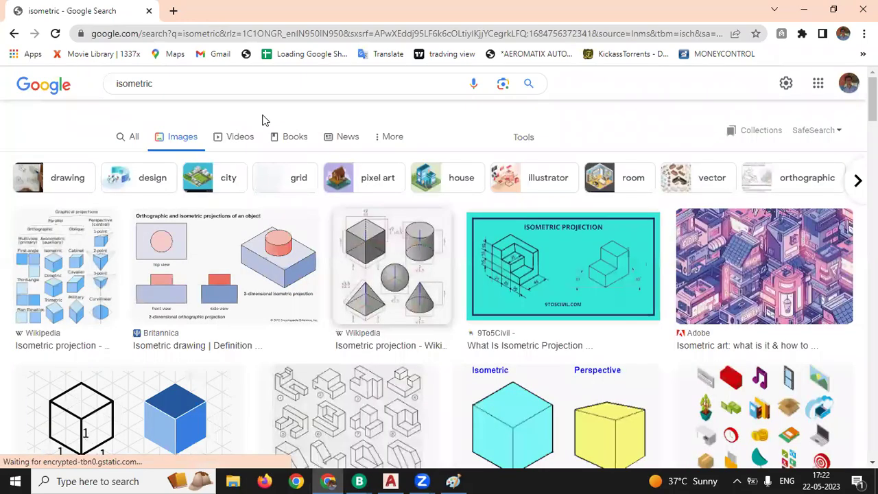
- Refine the image search to 'isometric mech autocad' and preview the first result
click(215, 101)
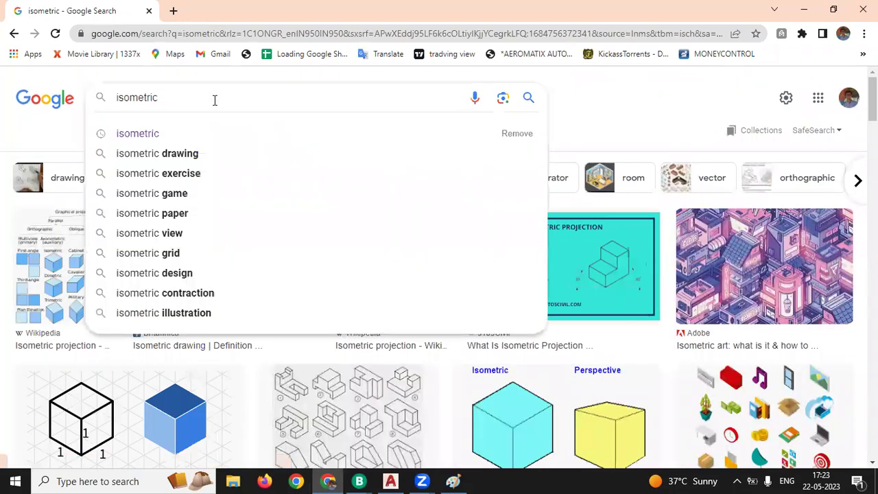
text(med)
text(h)
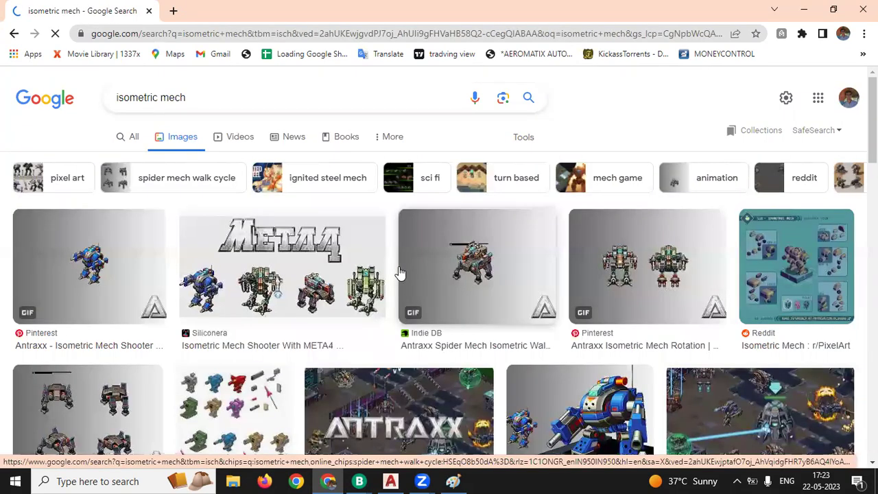
scroll(253, 199, down, 5)
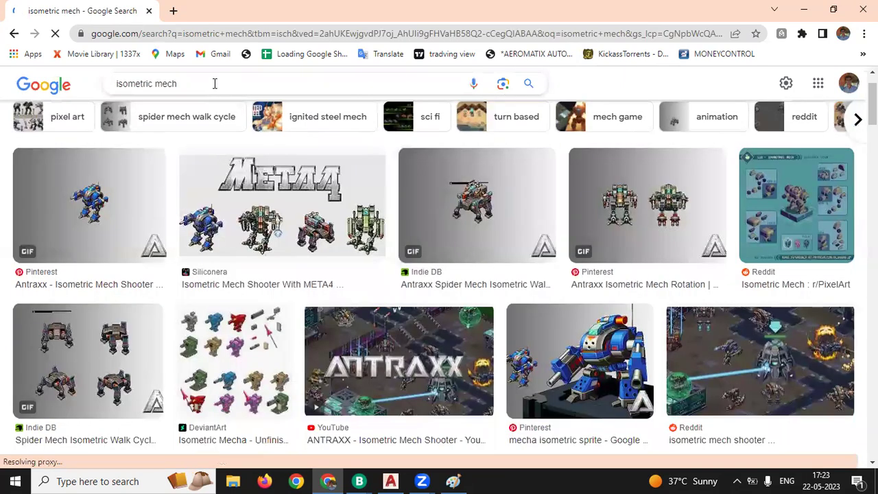
click(215, 83)
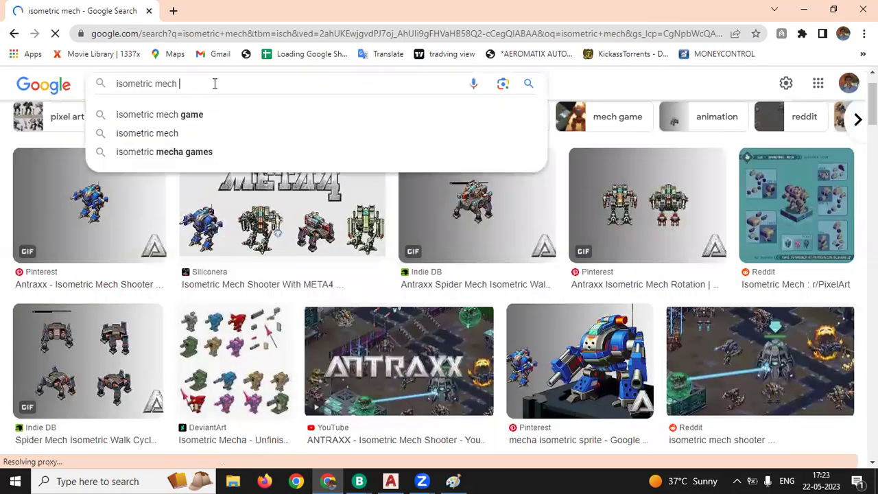
text(aur)
key(BackSpace)
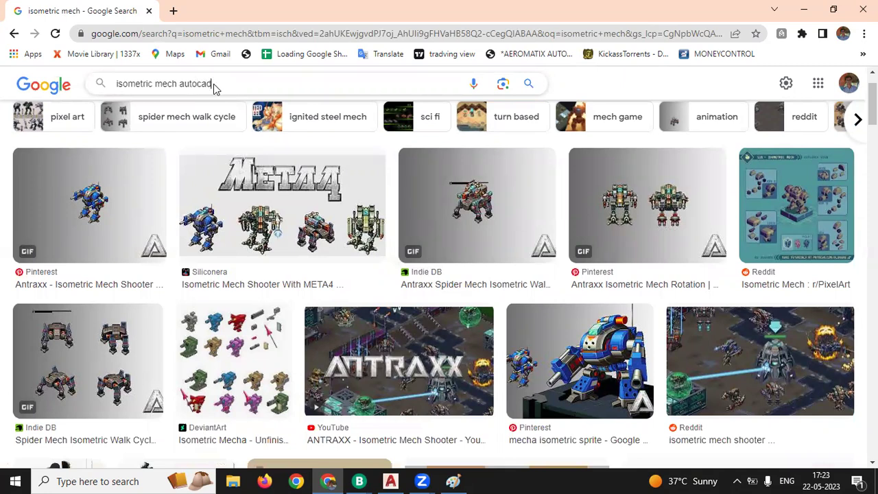
key(Return)
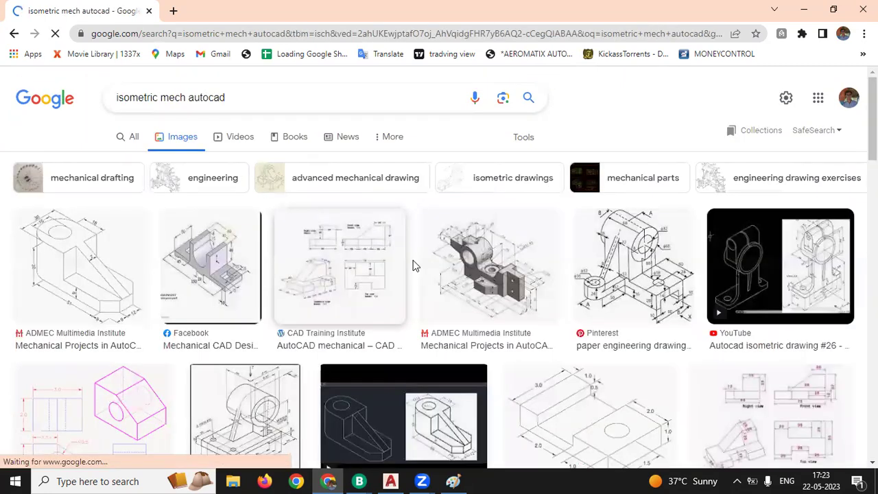
click(101, 262)
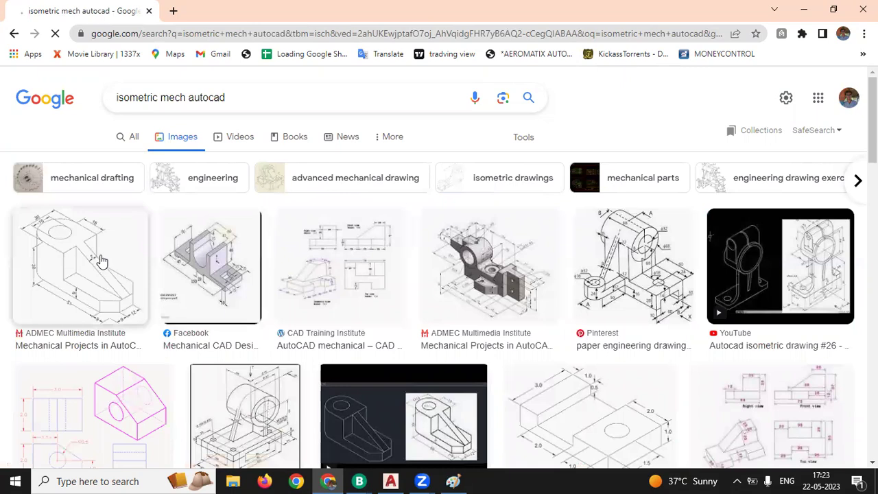
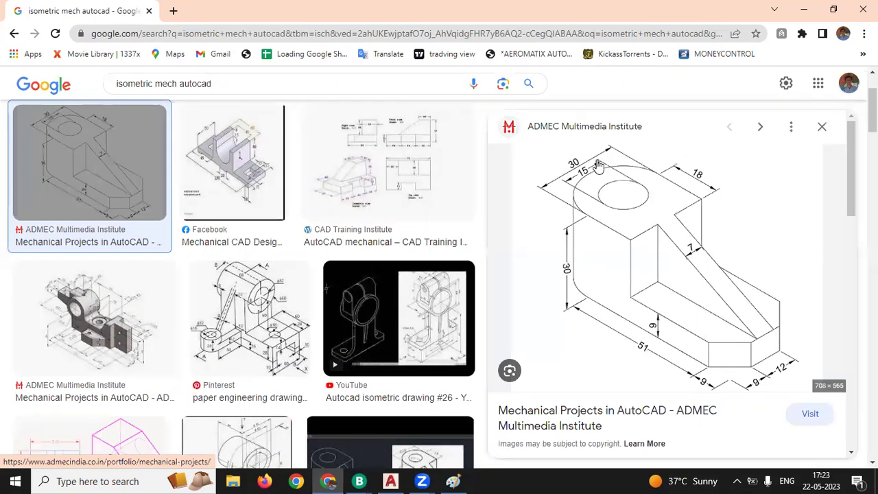
- Save the bracket reference image to the Desktop as isometric-3d-drawing-Layout1.png and open it
right_click(653, 216)
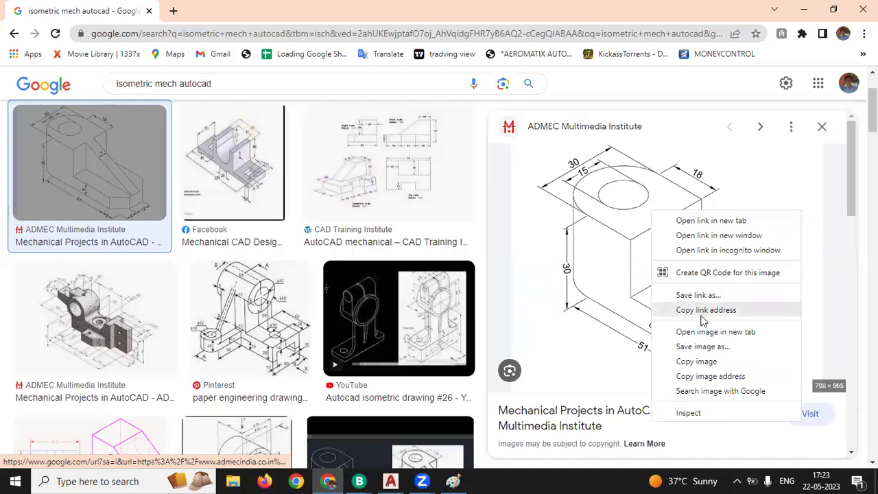
click(700, 348)
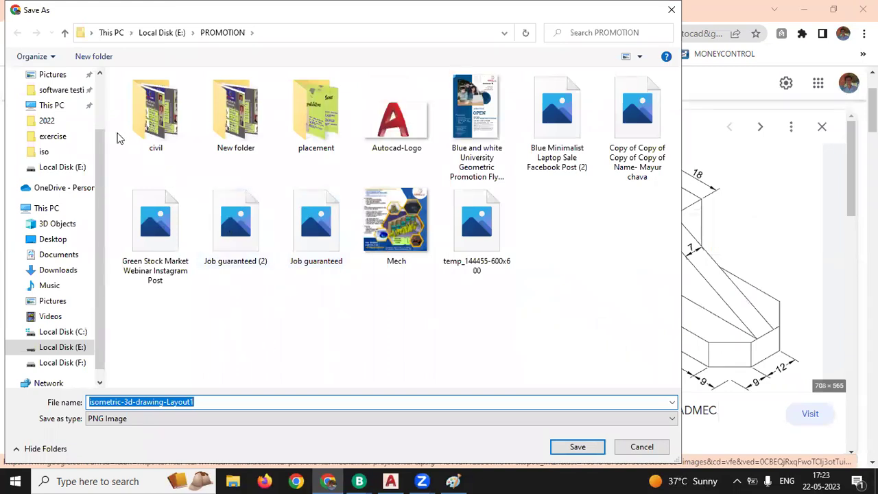
click(100, 92)
click(53, 100)
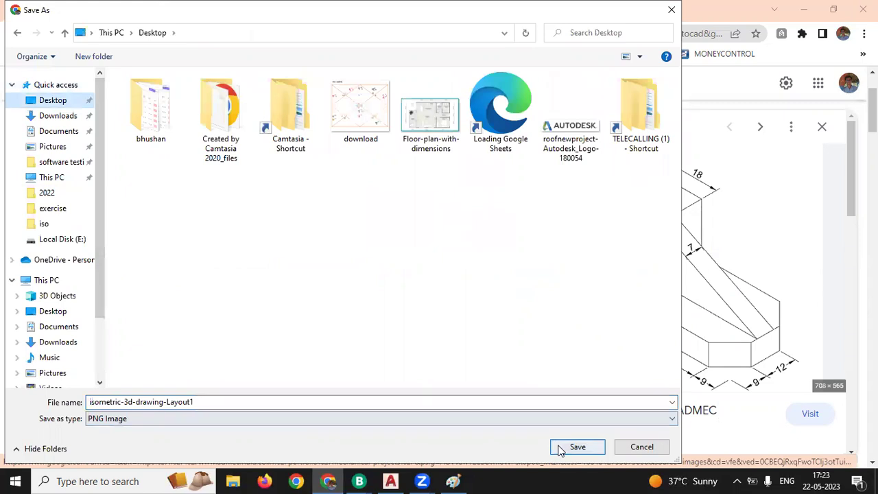
click(569, 449)
click(96, 458)
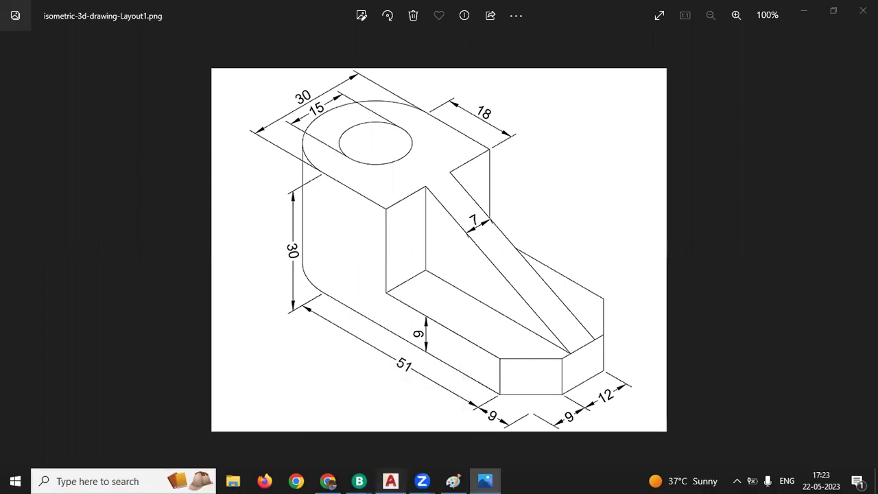
- Leave the reference image in Photos and switch back to AutoCAD's Drawing1
click(393, 480)
scroll(412, 290, down, 1)
scroll(286, 301, down, 2)
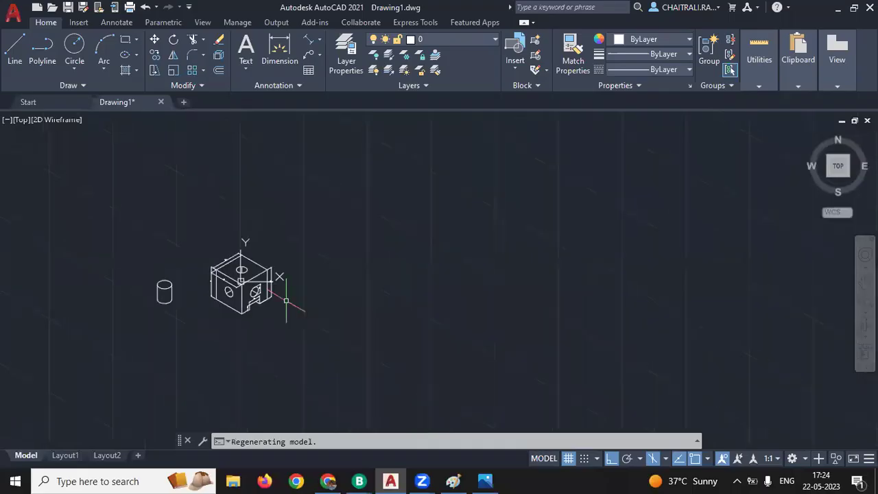
- Start a line at a picked point and draw a 51-unit segment at 150°
scroll(500, 295, up, 3)
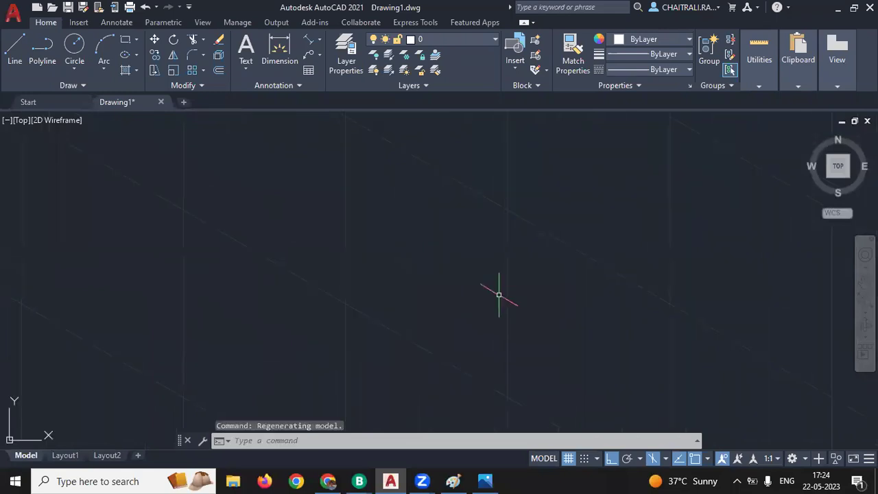
text(l)
key(Return)
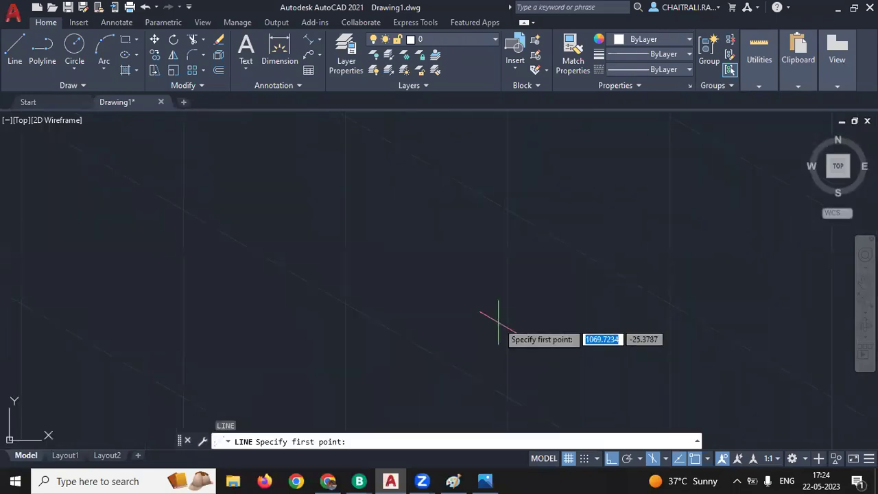
click(498, 321)
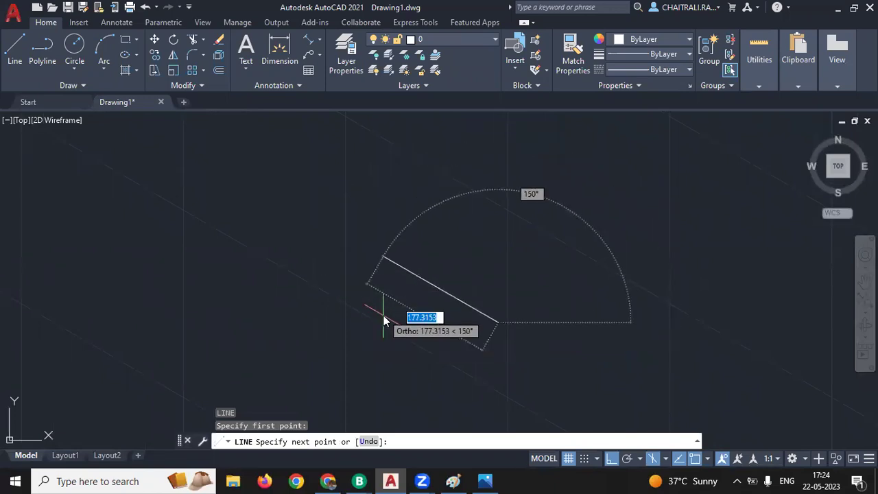
text(51)
key(Return)
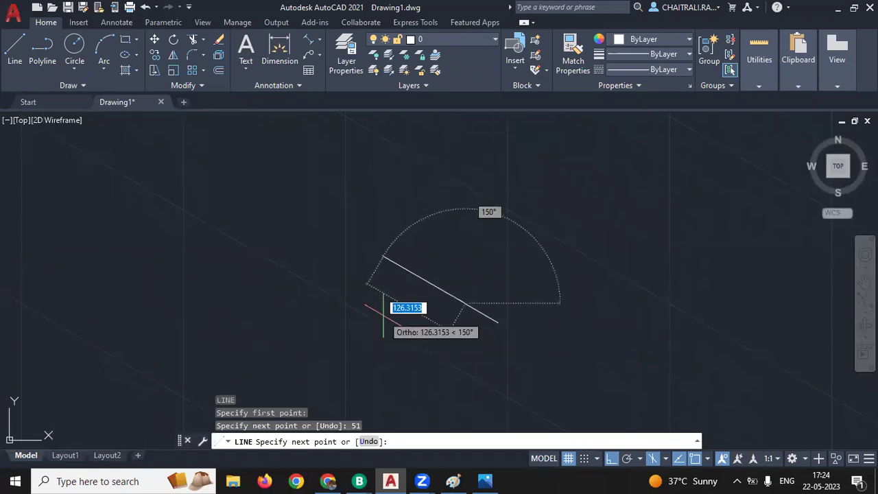
- Check the reference, then add a 30-unit vertical segment and end the line
scroll(470, 226, up, 2)
middle_drag(474, 288, 465, 213)
click(486, 481)
click(488, 480)
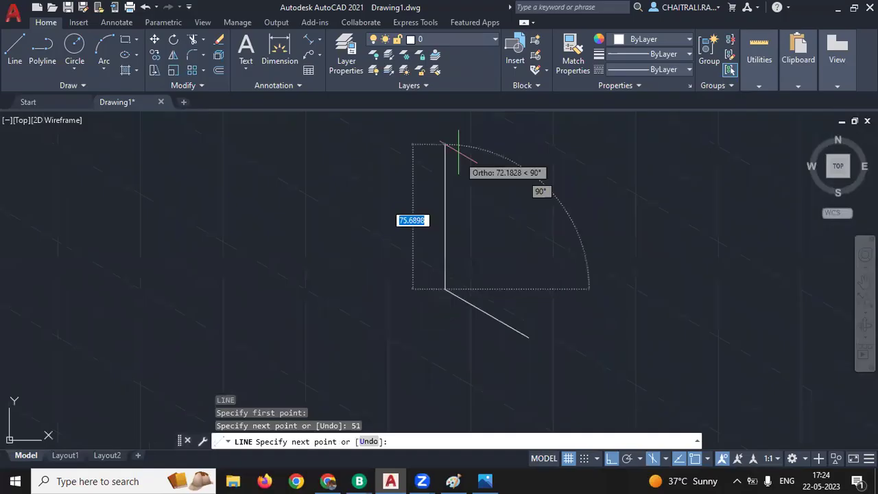
text(30)
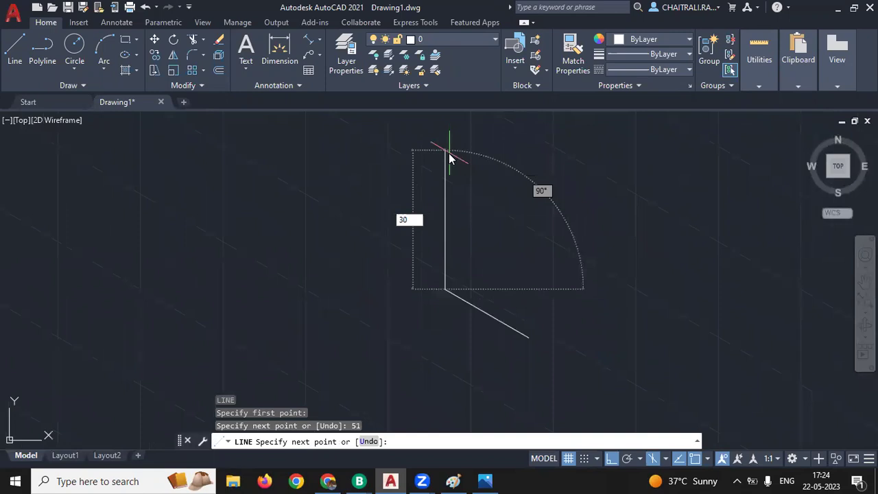
key(Return)
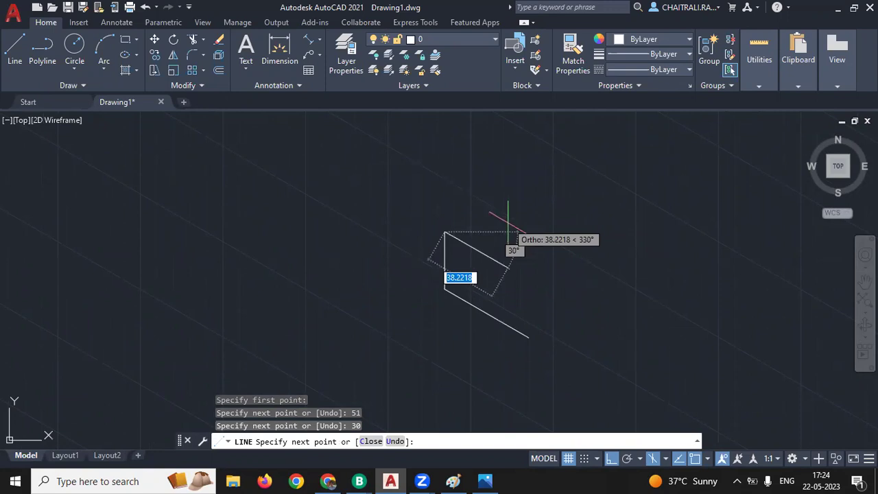
scroll(506, 235, down, 3)
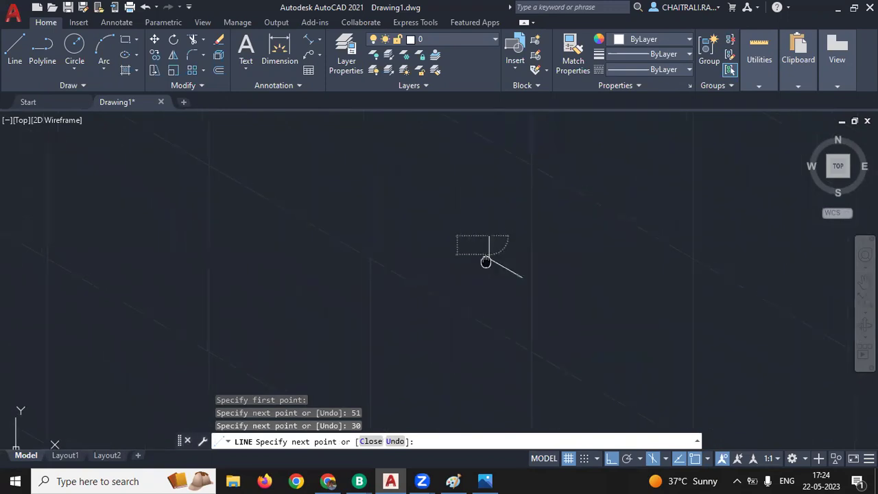
scroll(412, 269, down, 2)
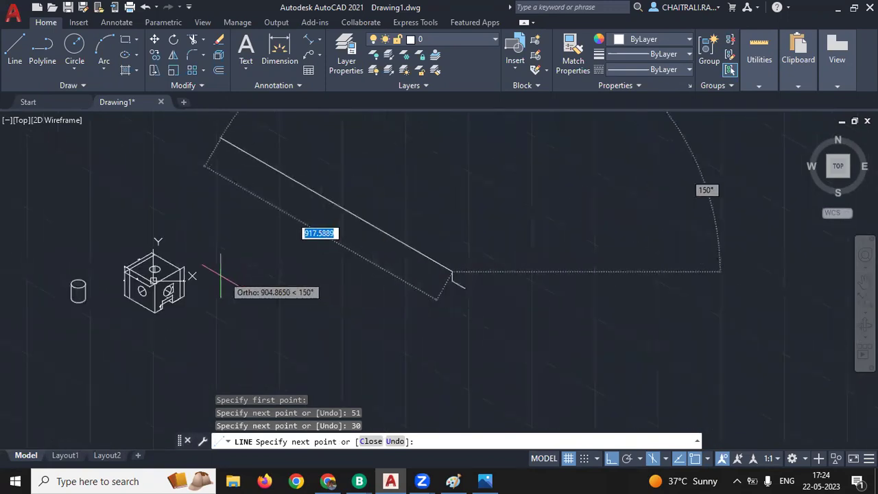
scroll(447, 260, up, 3)
scroll(461, 280, up, 4)
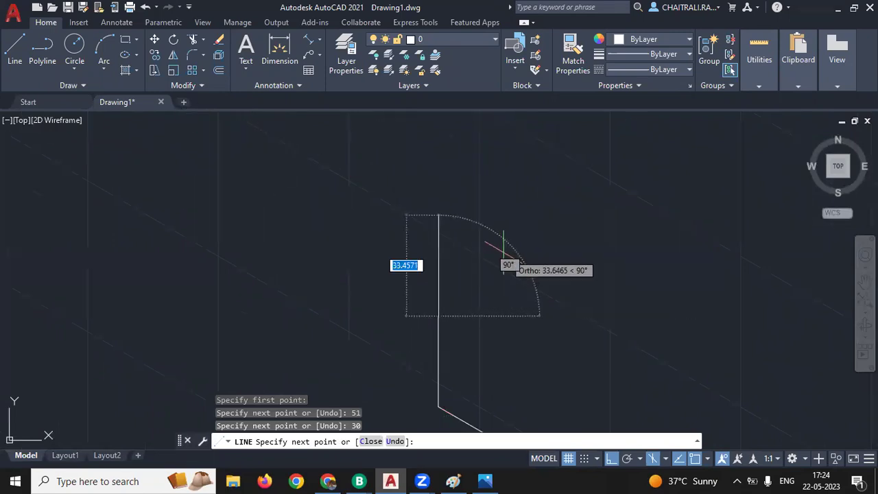
key(Escape)
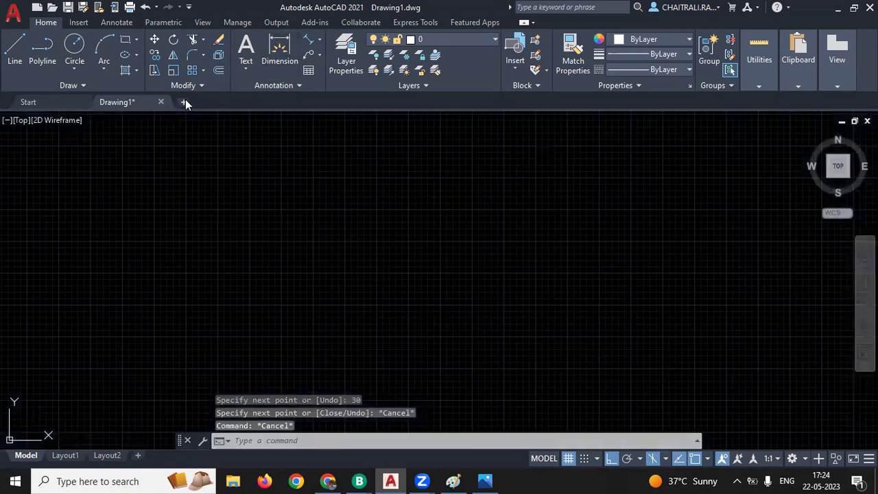
- Create a new Drawing2 and set Drafting Settings snap type to Isometric snap
click(184, 102)
text(ds)
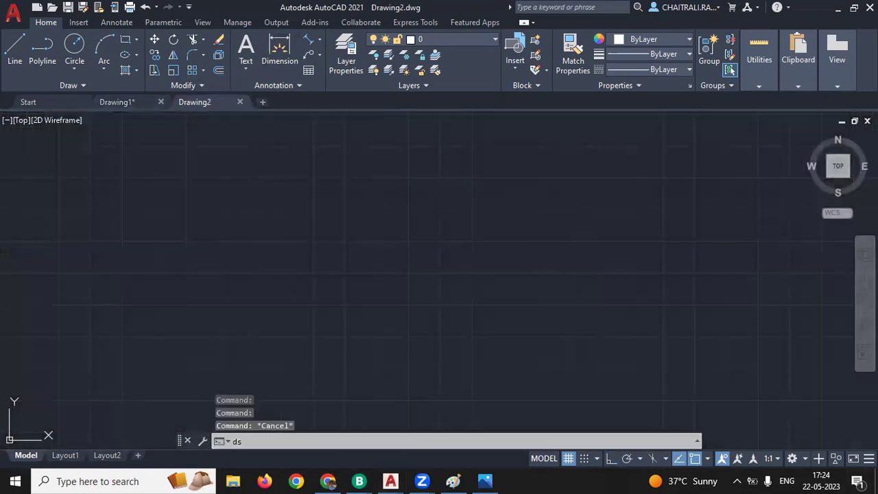
key(Return)
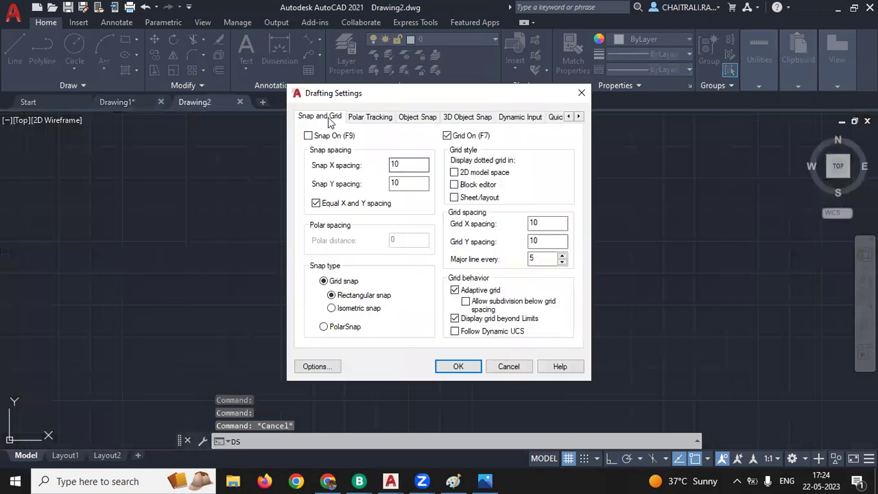
click(343, 310)
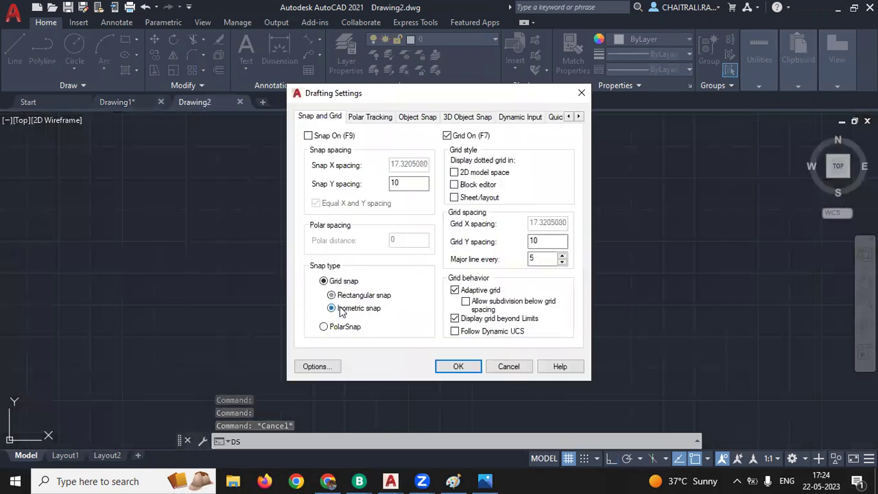
click(453, 368)
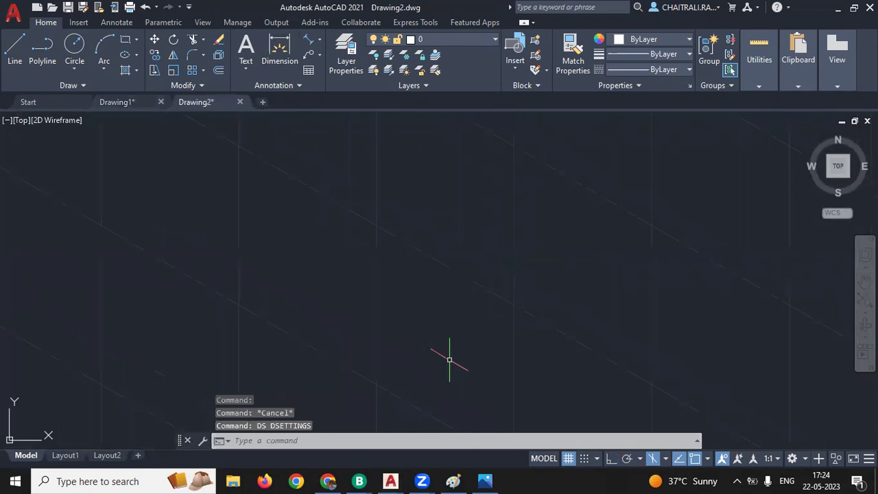
text(l)
key(Return)
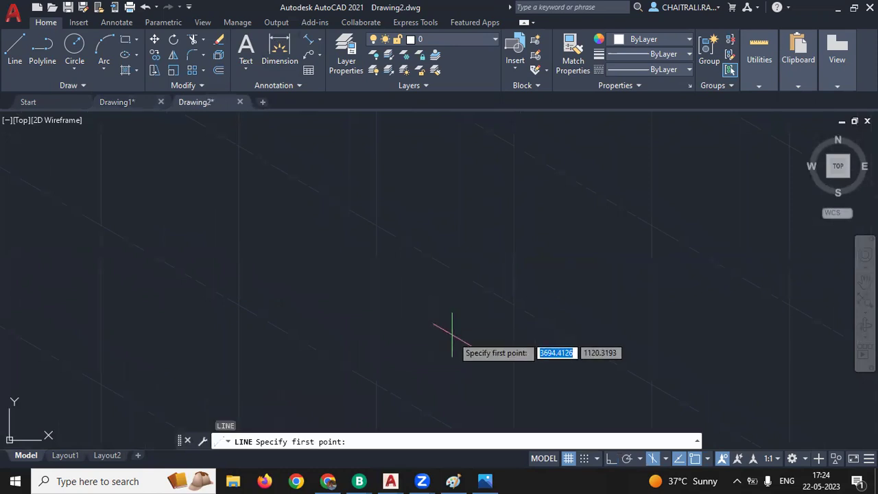
- With ortho on, draw the 51-unit base edge from a picked point
click(458, 340)
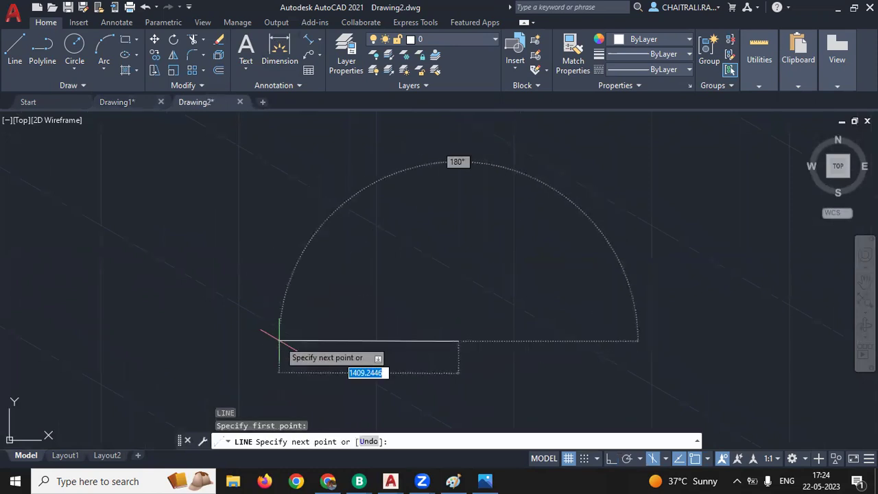
key(F8)
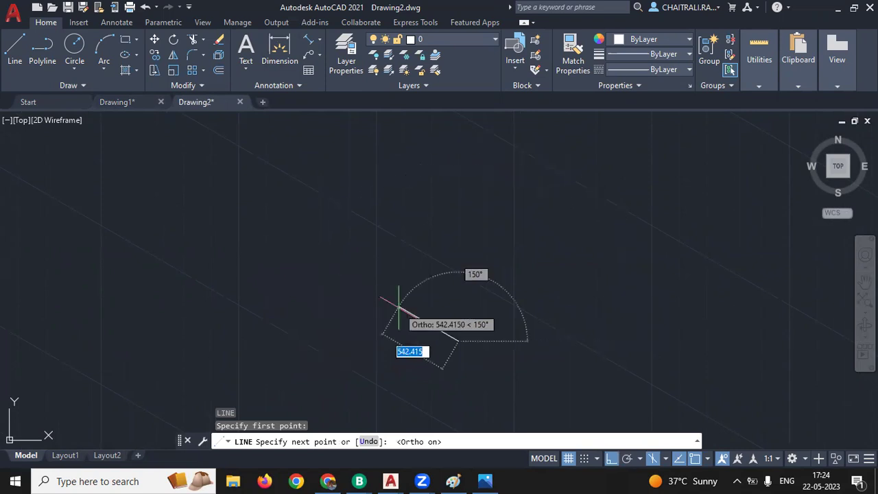
text(51)
key(Return)
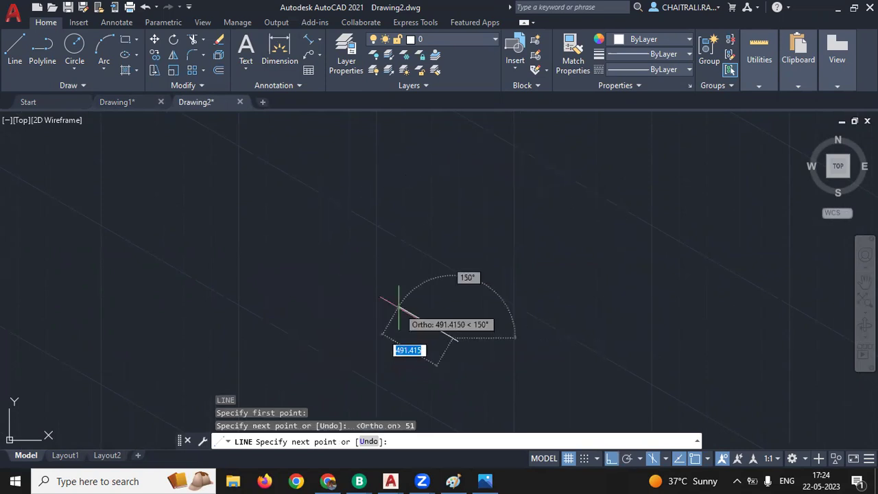
click(838, 166)
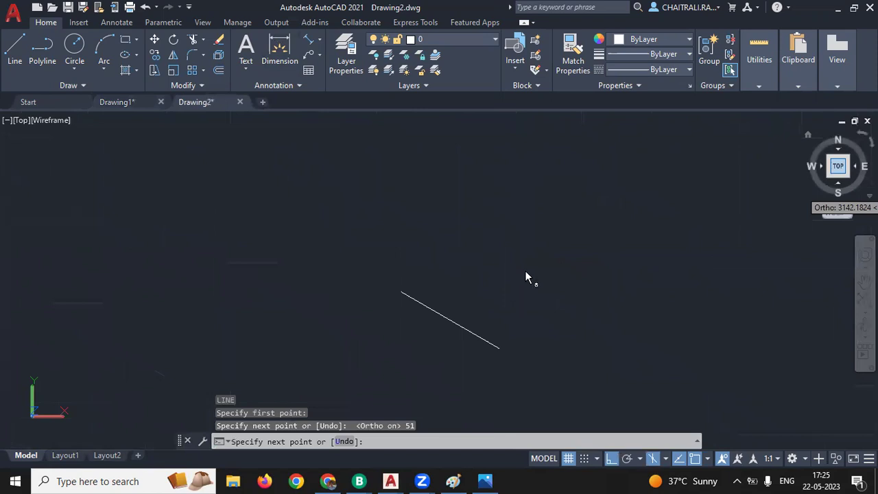
scroll(528, 370, down, 3)
scroll(428, 196, up, 2)
scroll(394, 189, down, 2)
middle_drag(394, 189, 405, 241)
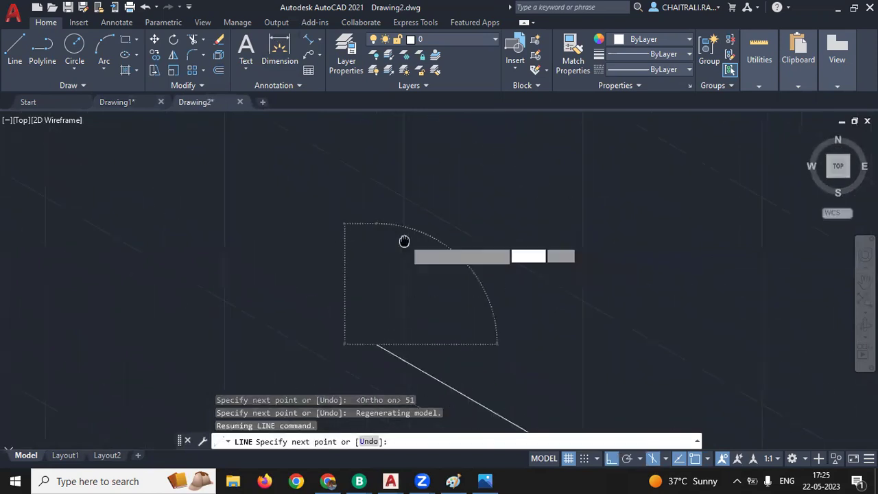
- Check the reference and continue with a 30-unit vertical edge
click(486, 480)
click(486, 480)
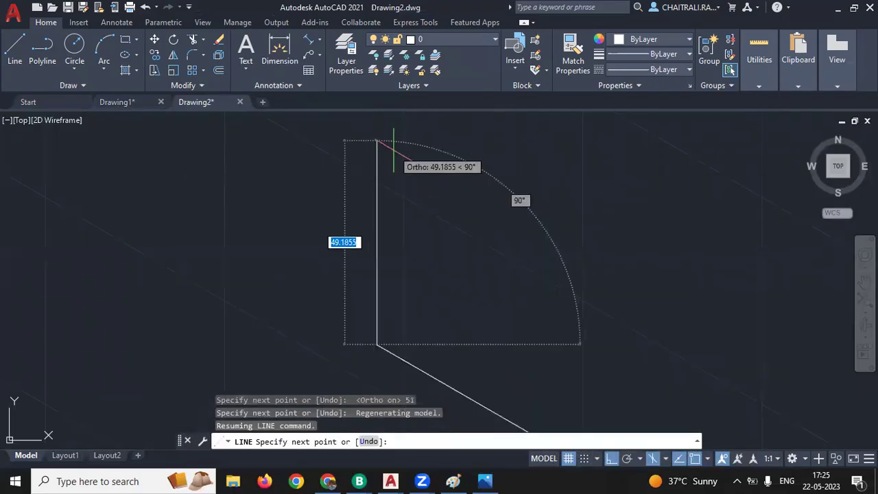
text(30)
key(Return)
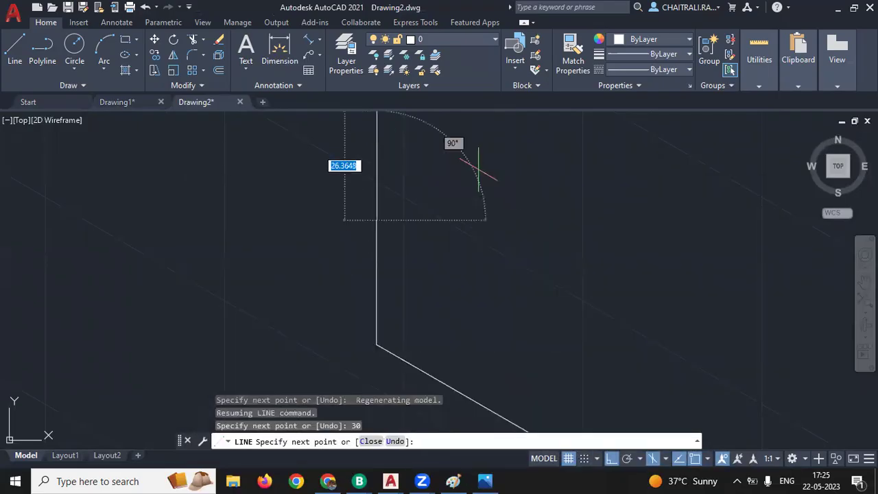
- On the top isoplane, add a 15-unit segment at 30° and finish the line
key(F5)
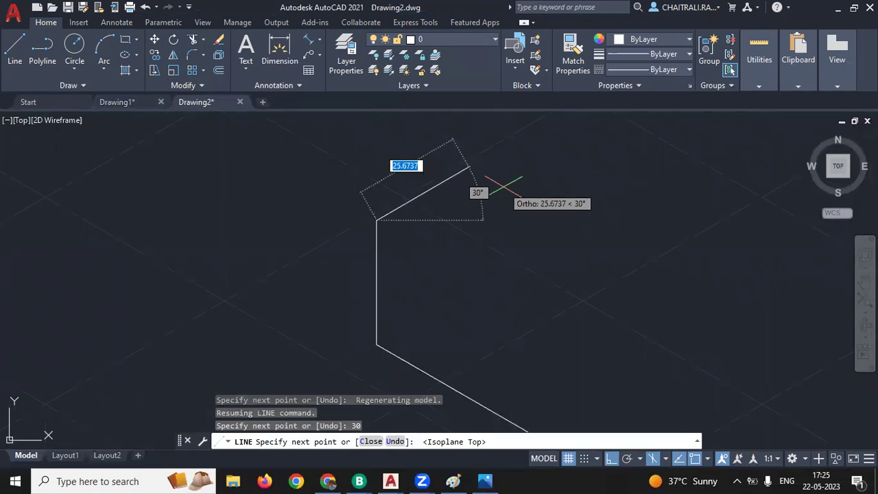
text(15)
key(Return)
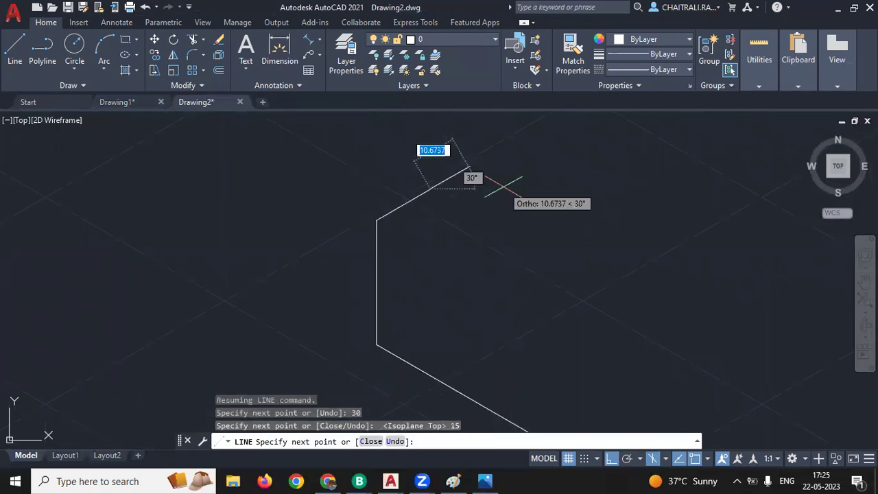
key(Return)
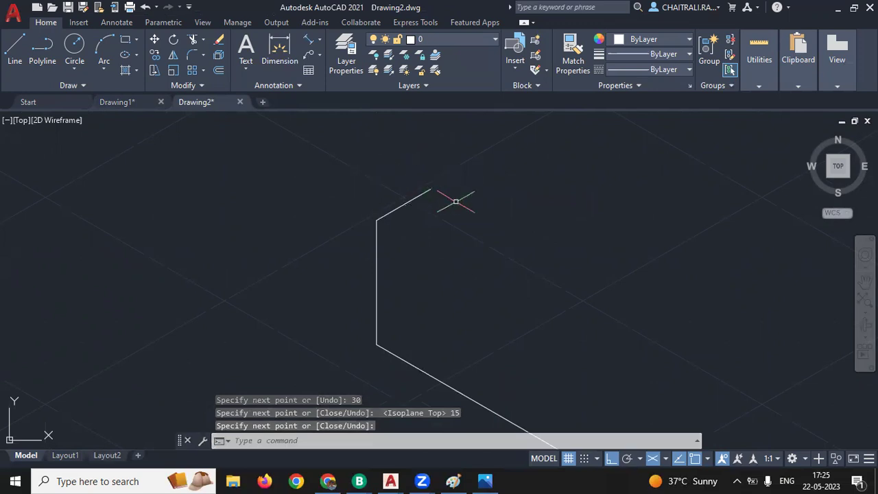
- Draw a radius-15 isocircle centred at the 15-unit line's end, then check the reference
text(el)
key(Return)
key(Return)
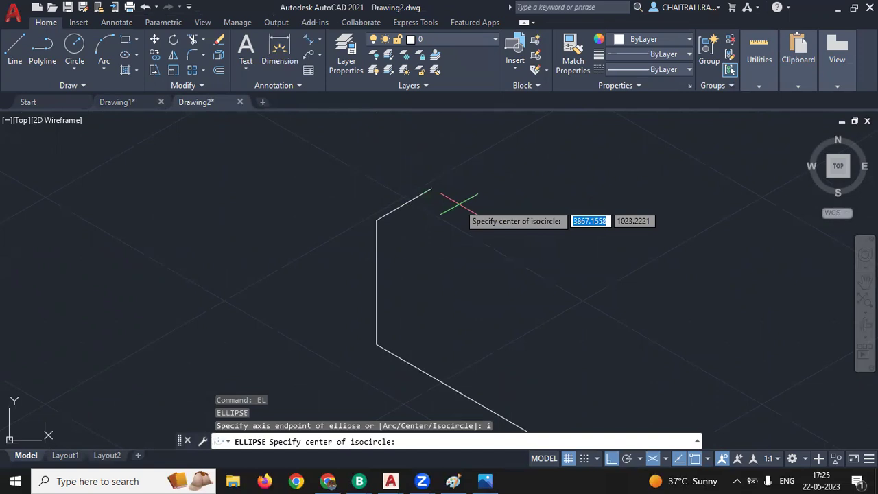
click(430, 190)
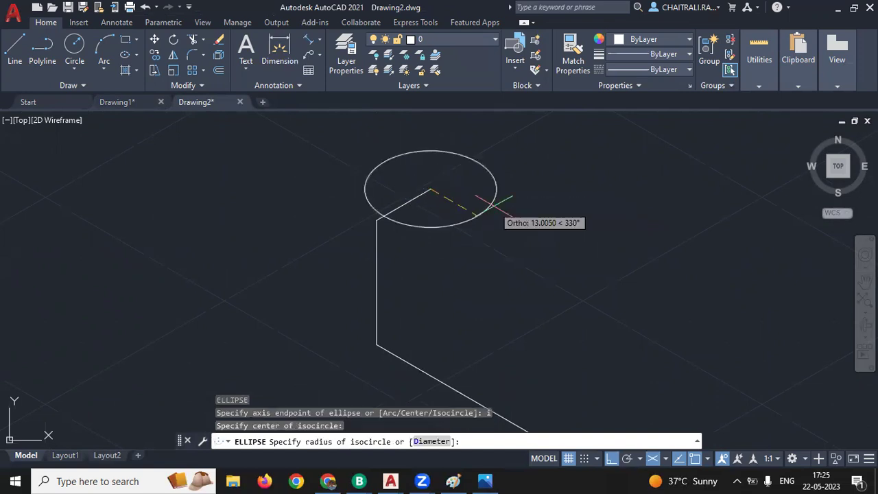
text(15)
key(Return)
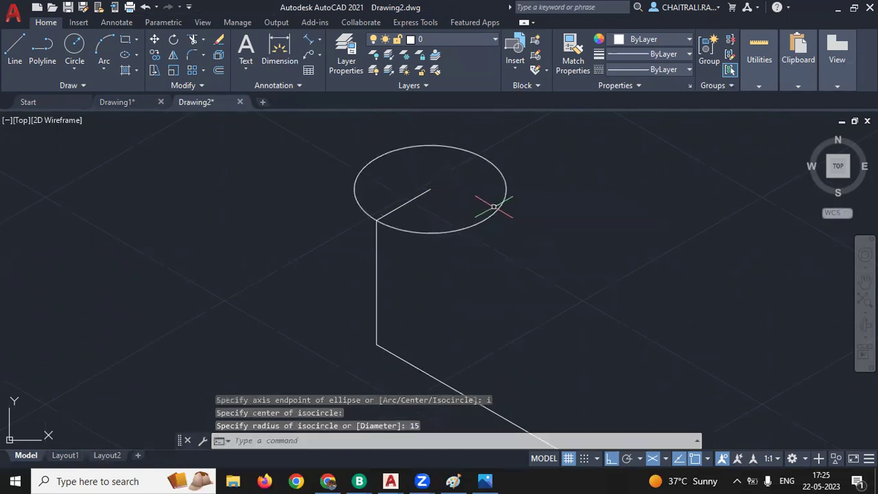
click(485, 479)
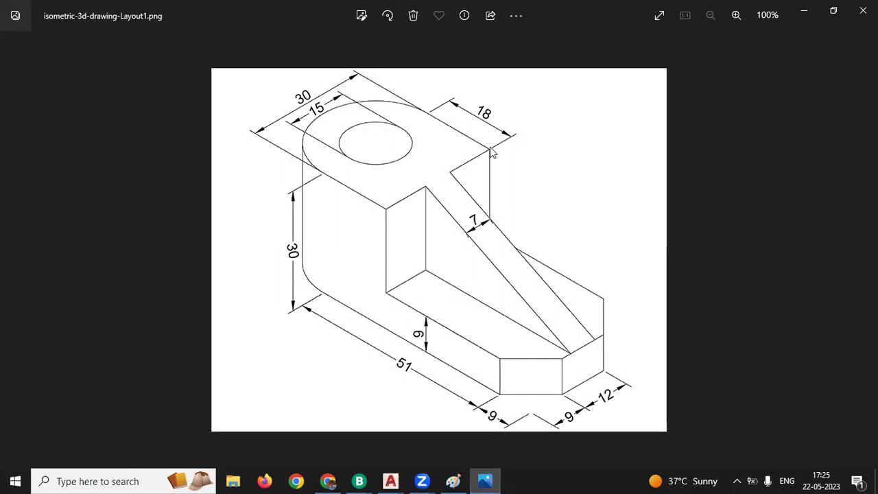
click(499, 477)
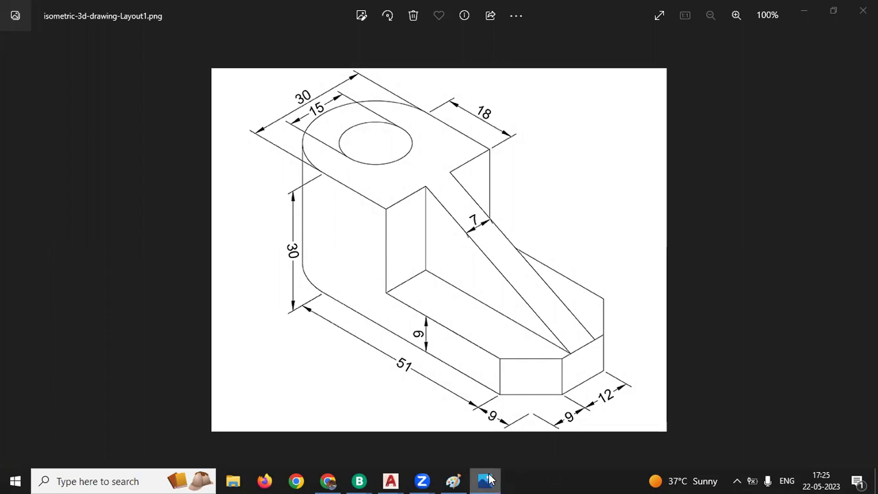
- From the vertical edge's top corner, draw 18, 30 and 15-unit top-face edges
text(l)
key(Return)
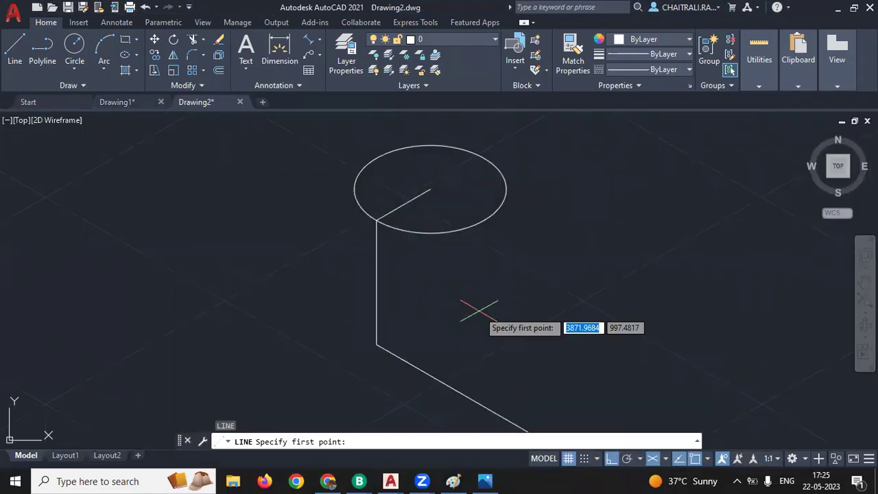
click(377, 220)
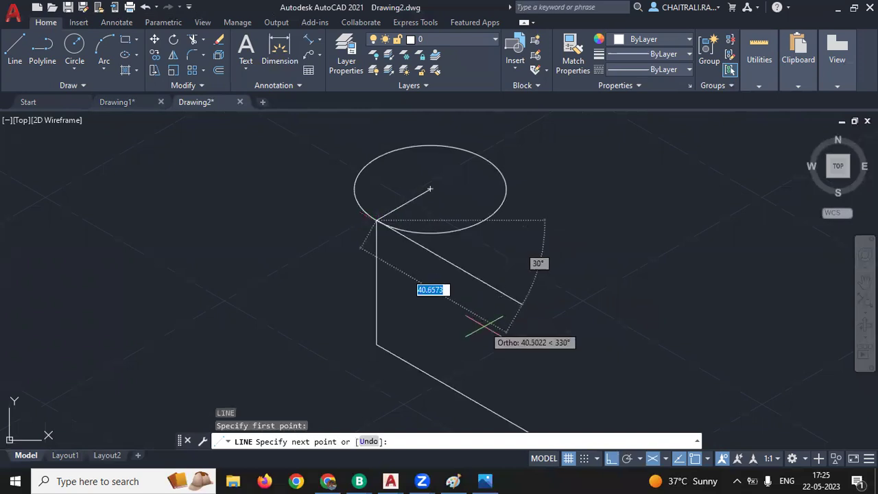
text(18)
key(Return)
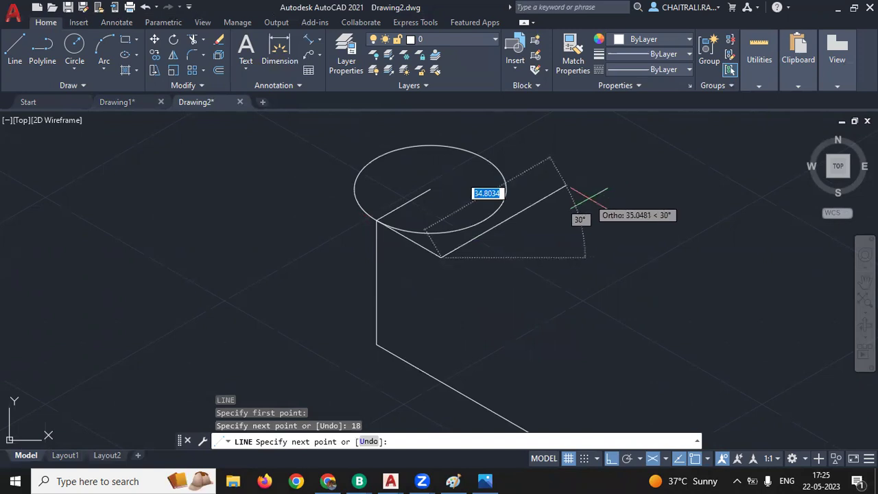
text(30)
key(Return)
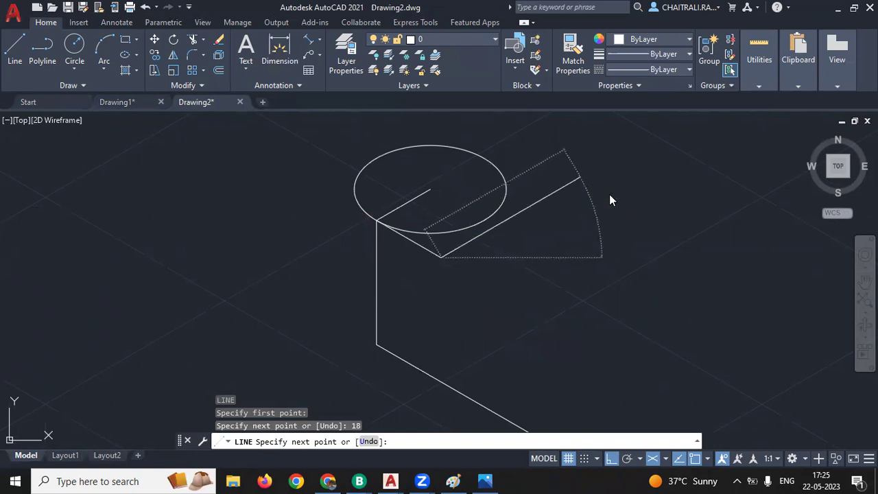
text(15)
key(Return)
key(Return)
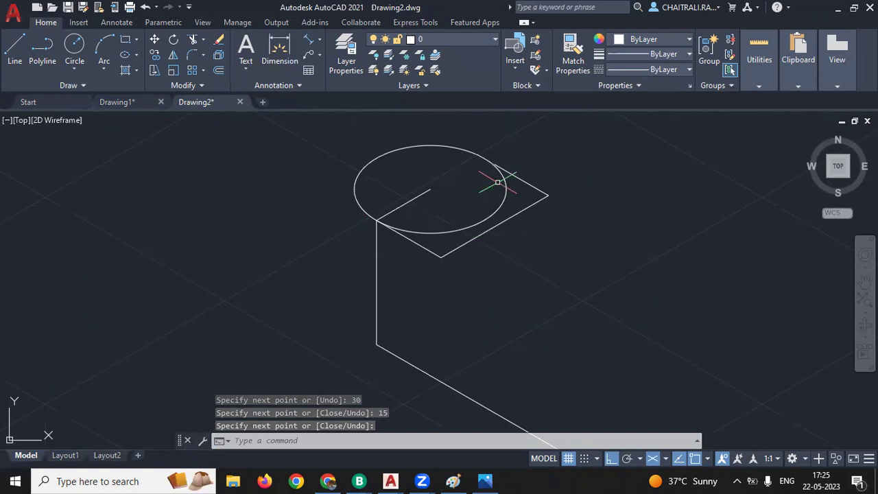
- Draw a short 3-unit line at the isocircle's edge
key(Return)
scroll(493, 184, up, 4)
scroll(676, 212, up, 2)
click(550, 184)
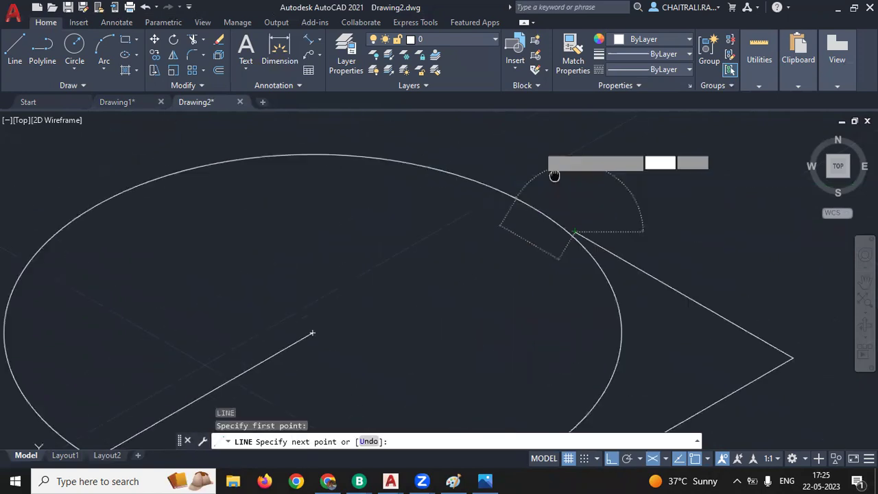
middle_drag(554, 174, 615, 305)
text(3)
key(Return)
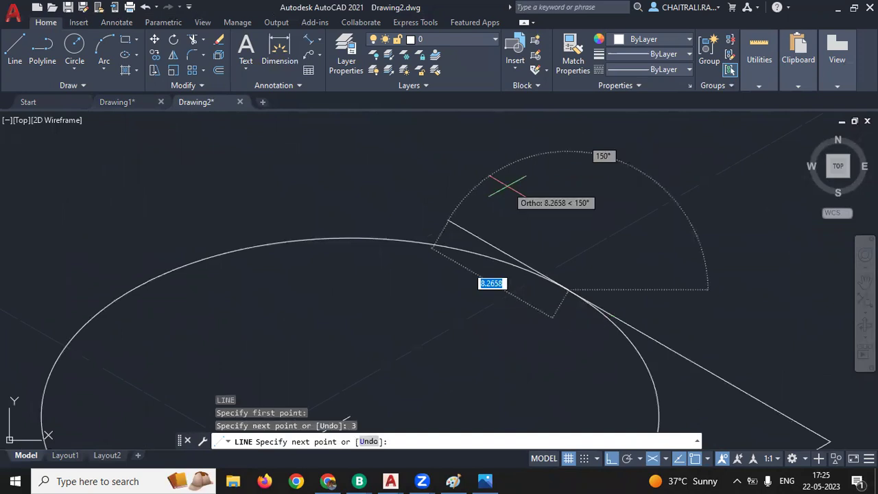
key(Return)
key(Return)
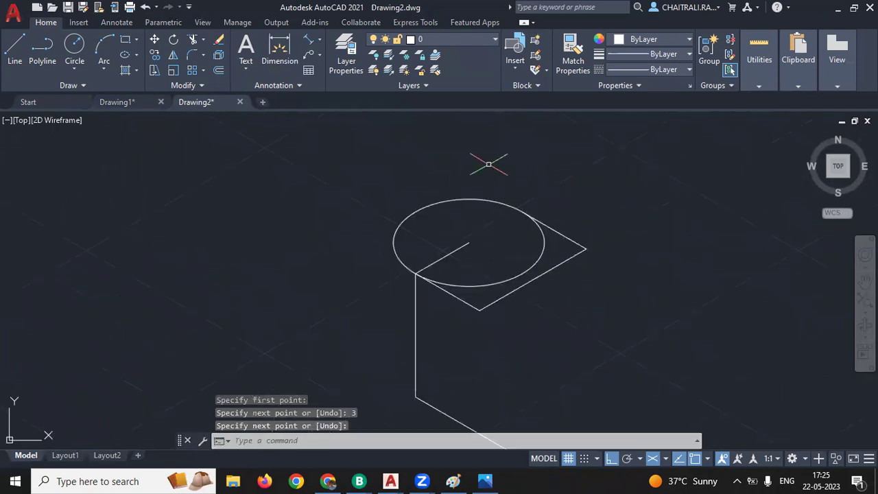
- Trim the arc inside the top face and the short centre line, then view the reference
middle_drag(491, 175, 470, 153)
text(tr)
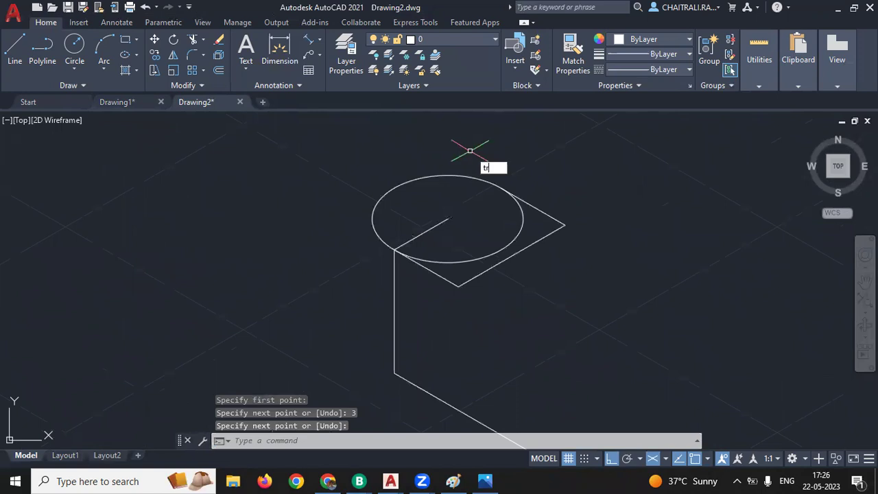
key(Return)
click(524, 220)
click(447, 220)
key(Return)
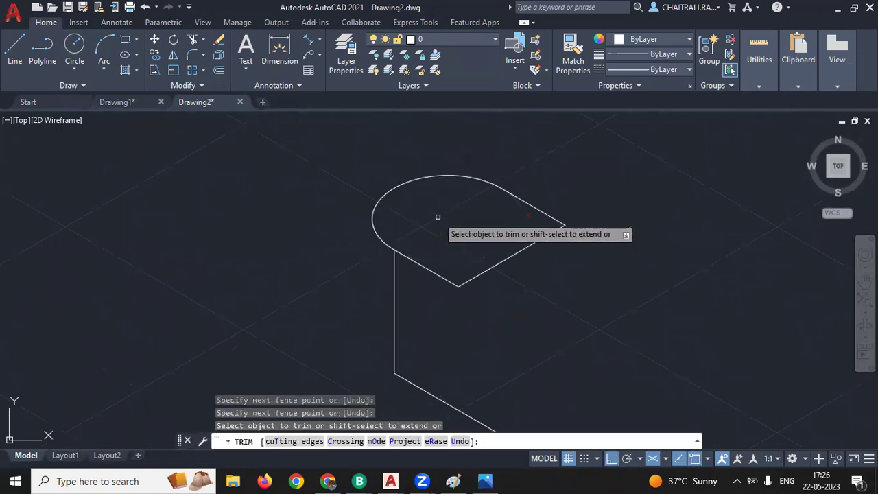
key(Escape)
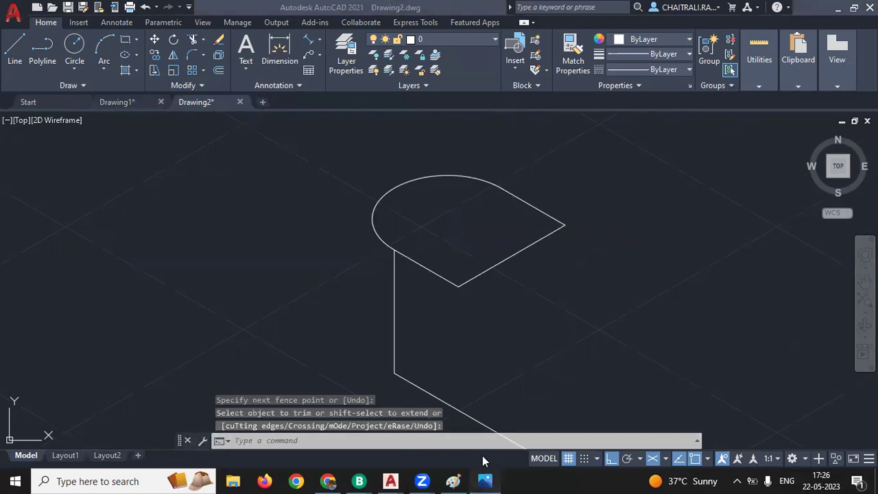
click(485, 482)
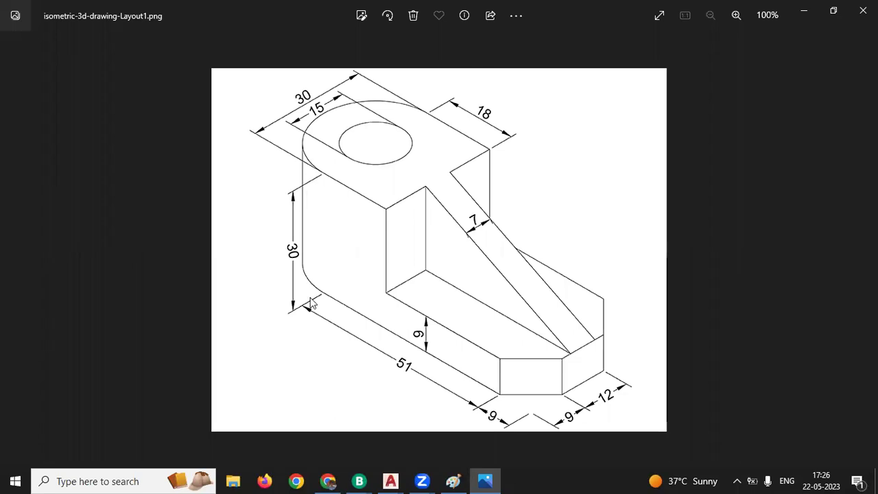
click(485, 481)
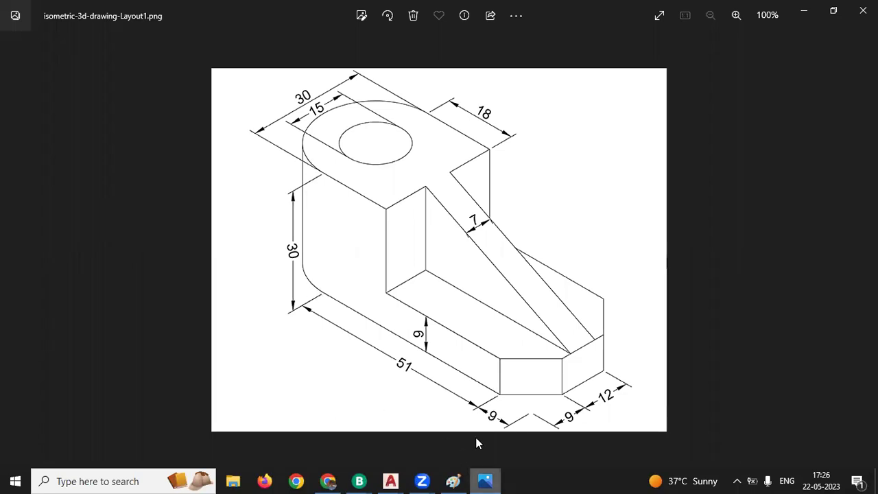
- Copy the rounded top arc 30 units straight down on the right isoplane
click(381, 247)
middle_drag(347, 261, 308, 229)
text(CO)
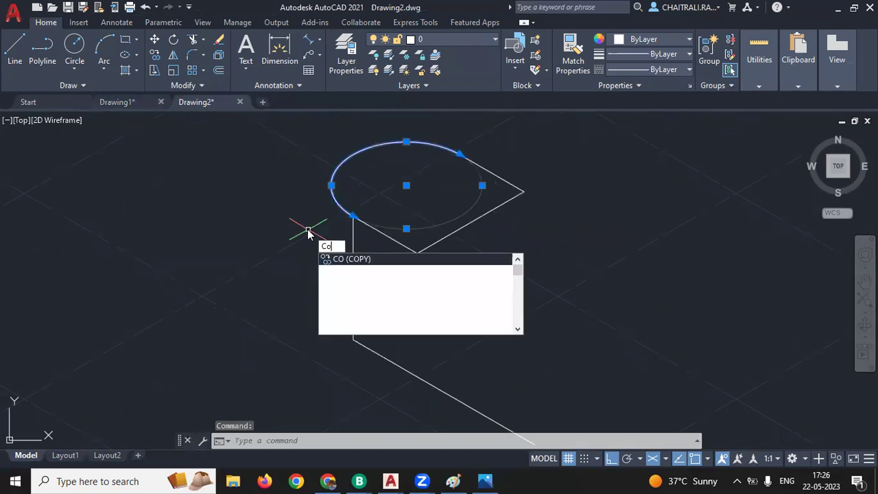
key(Return)
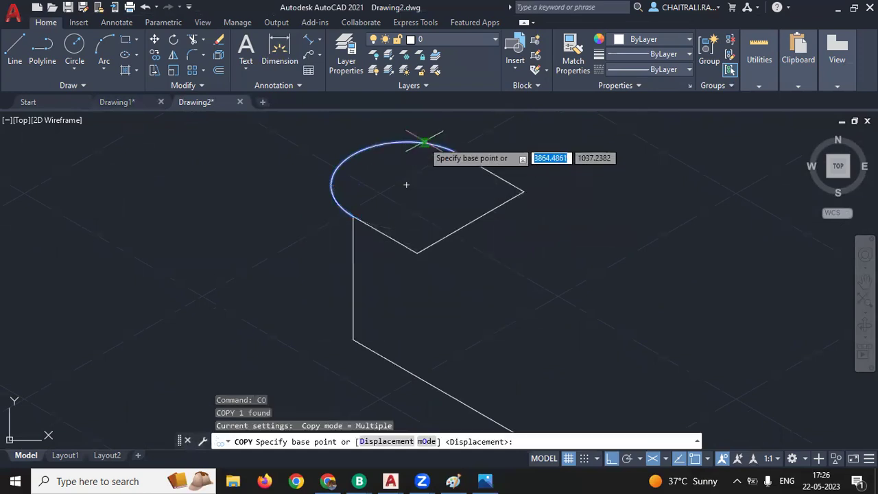
click(409, 186)
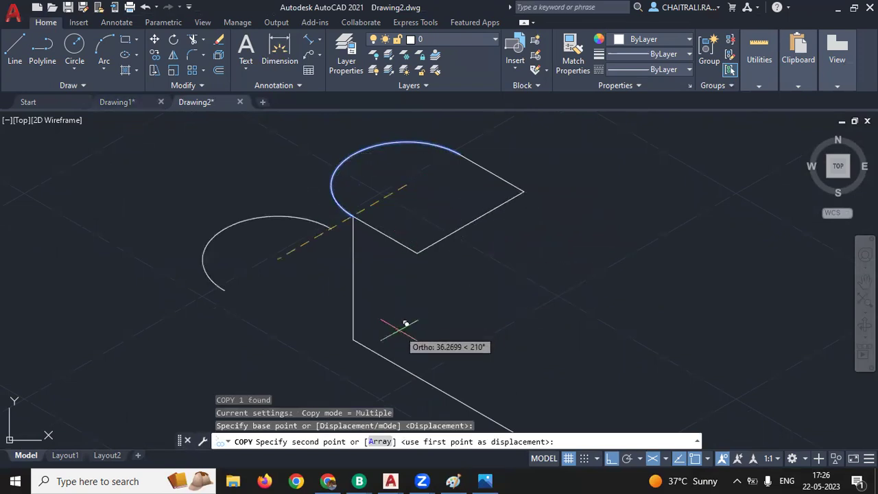
key(F5)
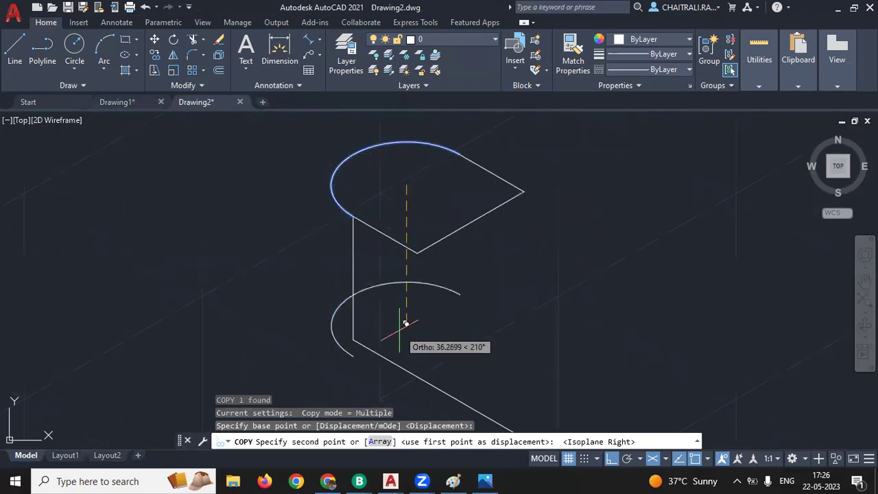
text(30)
key(Return)
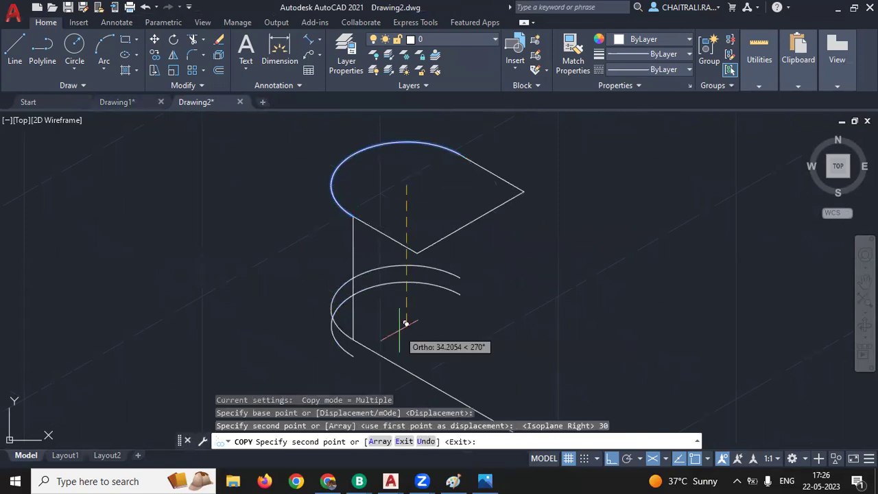
key(Return)
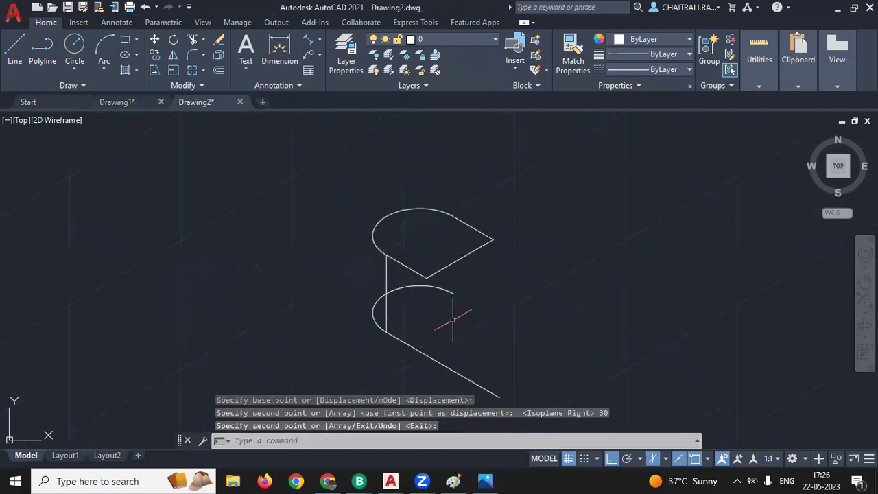
- Draw a vertical edge from the upper arc's left end down to the base
middle_drag(412, 304, 439, 313)
text(l)
key(Return)
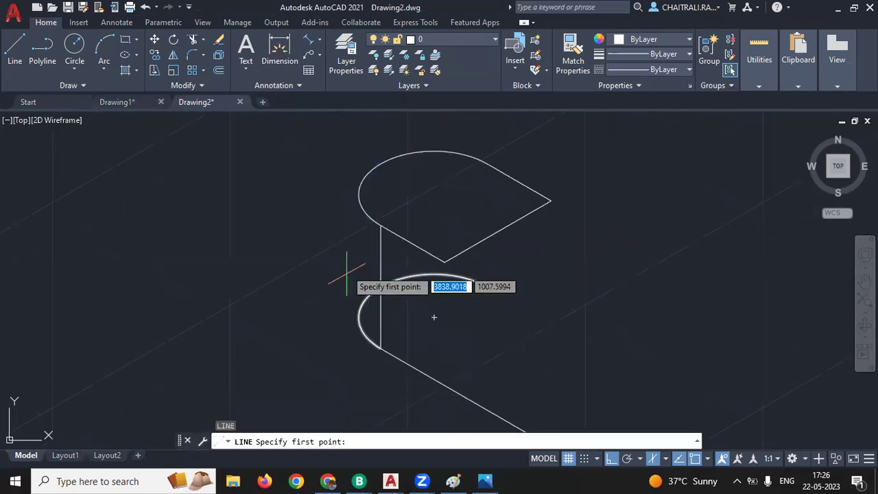
click(359, 194)
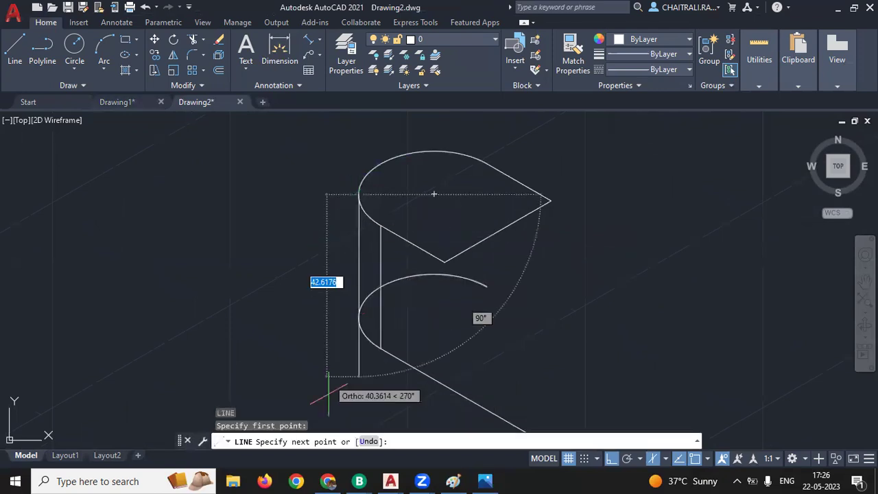
click(358, 376)
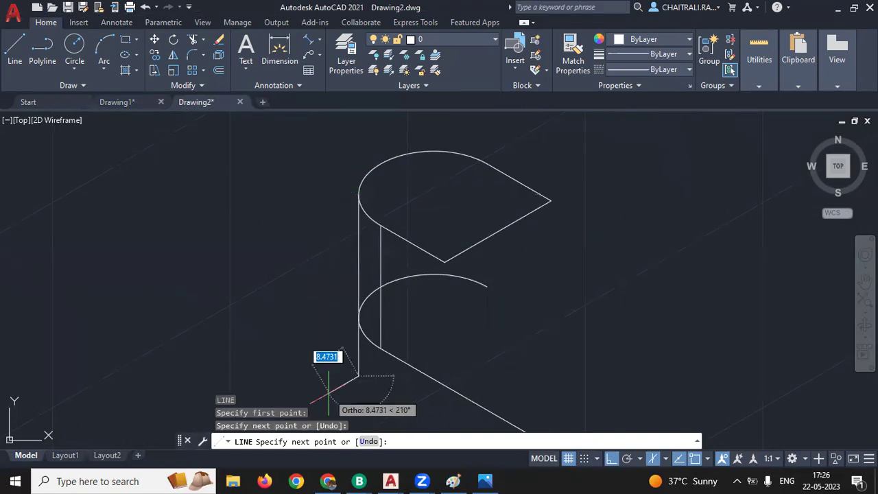
key(Return)
key(Return)
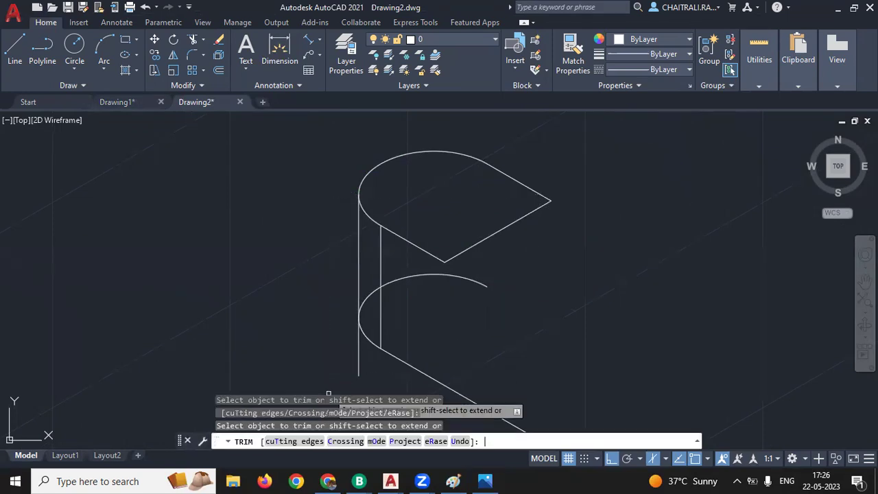
- Trim the vertical line below the lower arc and the lower arc's right part
click(359, 355)
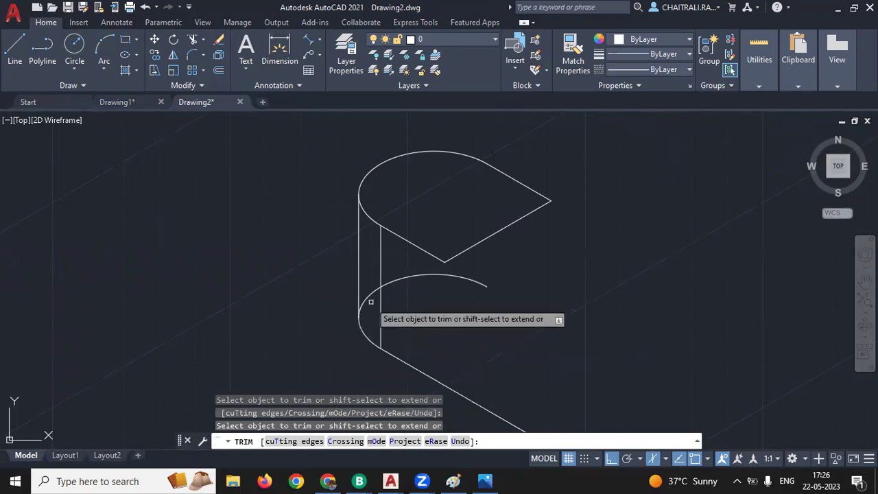
click(402, 278)
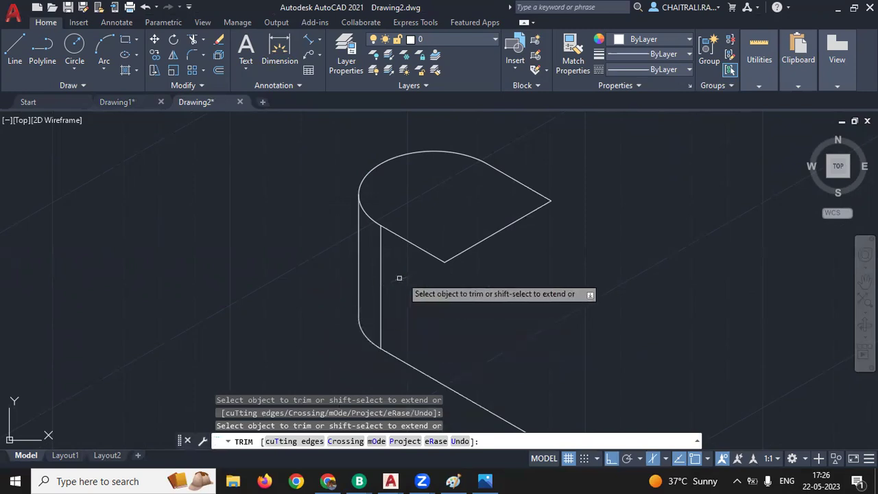
key(Return)
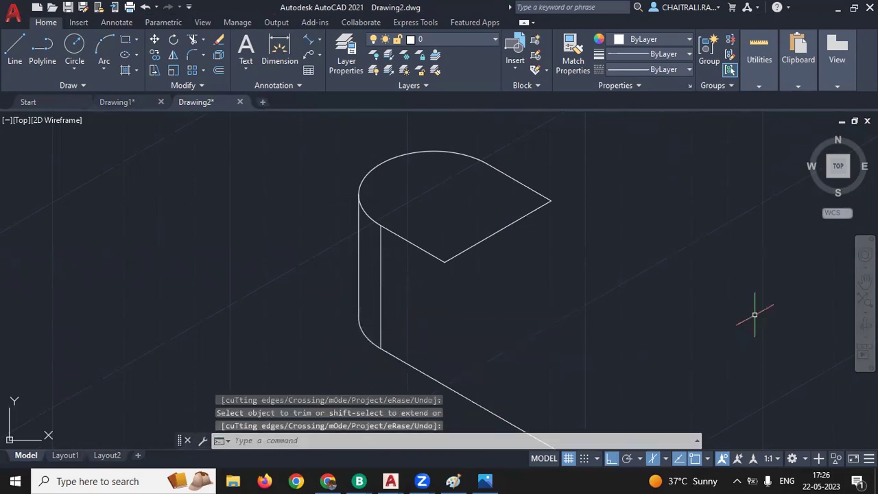
click(485, 481)
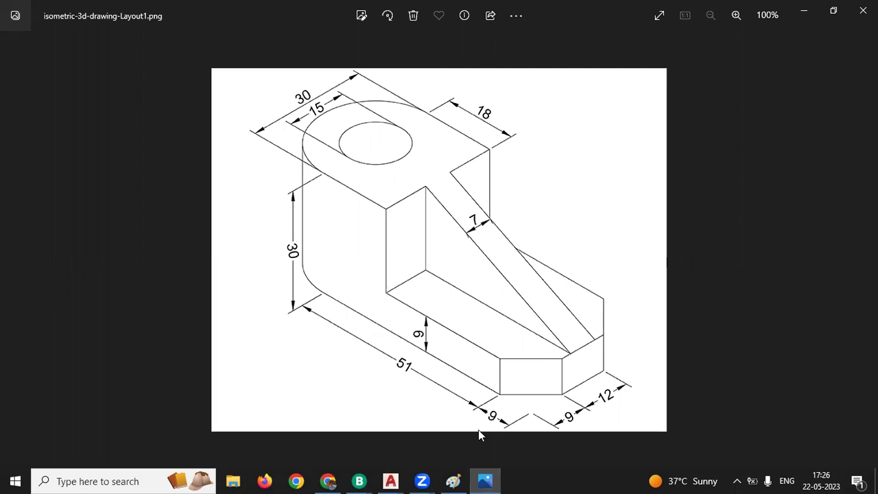
- From the top block's front corner, draw 21 down, 30 at 30°, then up to the right tip
click(484, 480)
text(l)
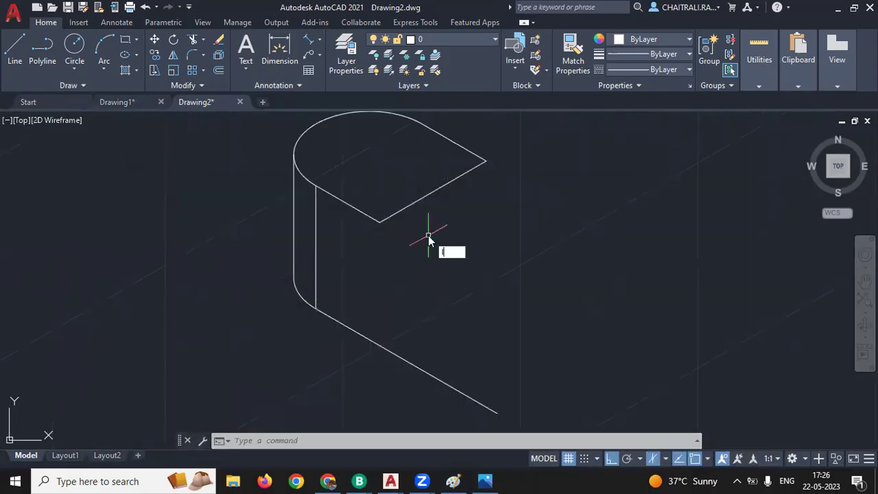
key(Return)
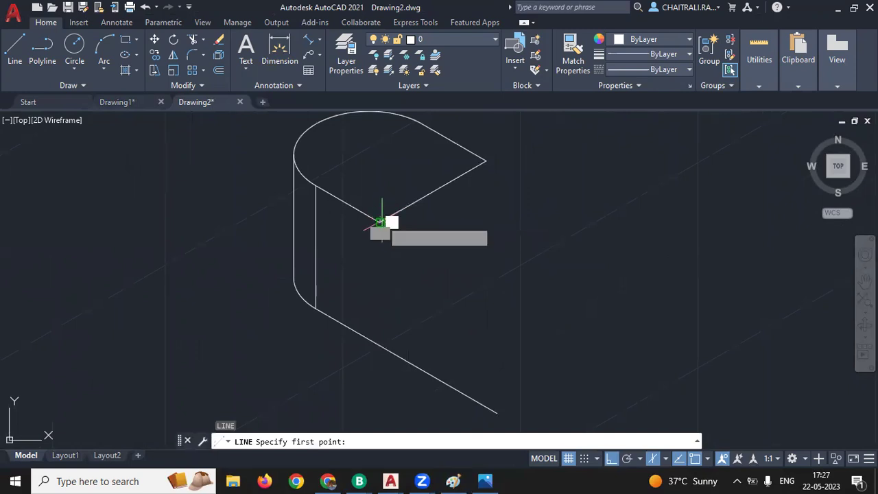
click(380, 223)
text(21)
key(Return)
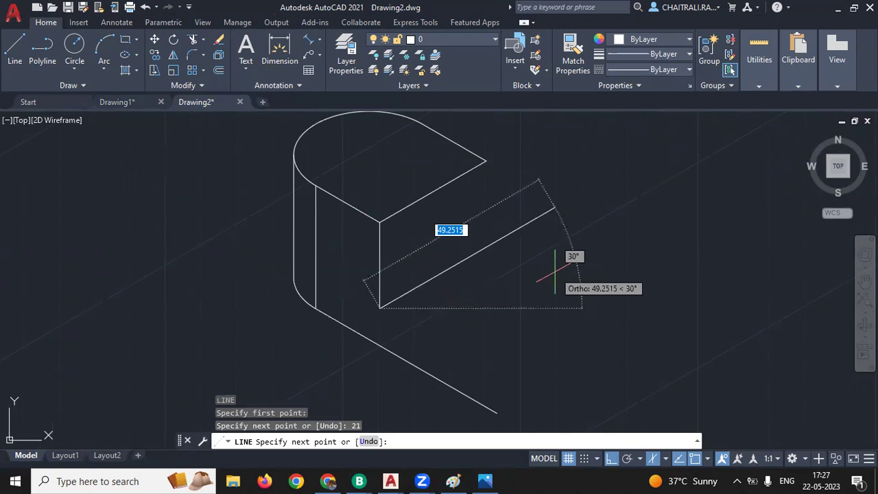
text(30)
key(Return)
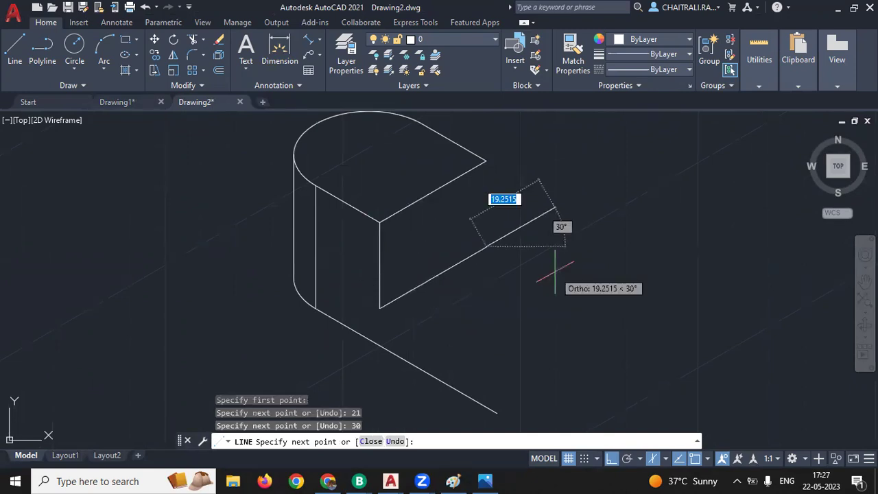
click(486, 159)
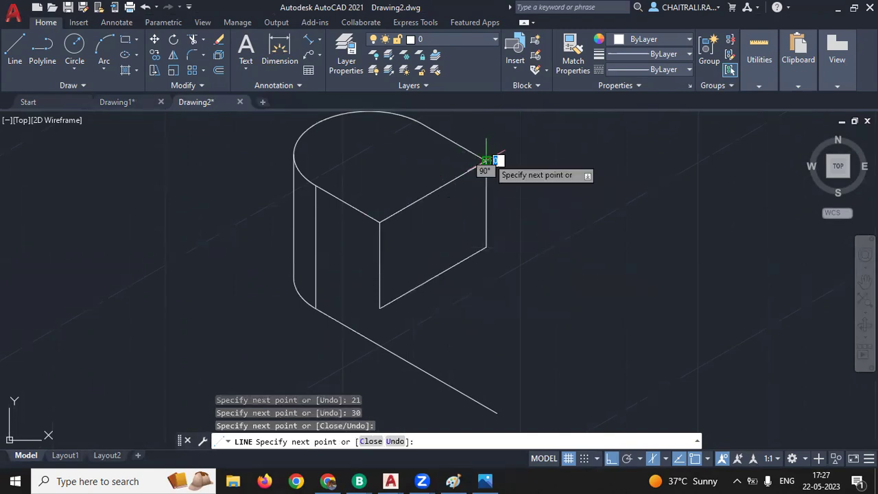
key(Return)
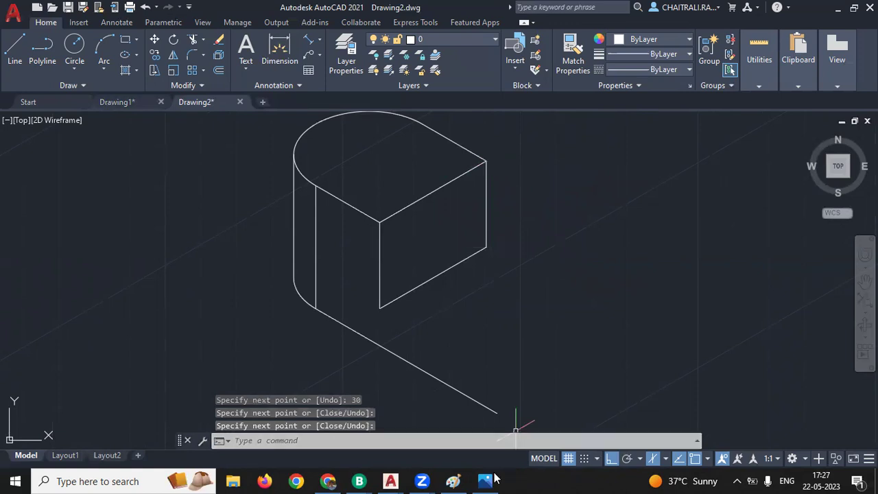
click(486, 481)
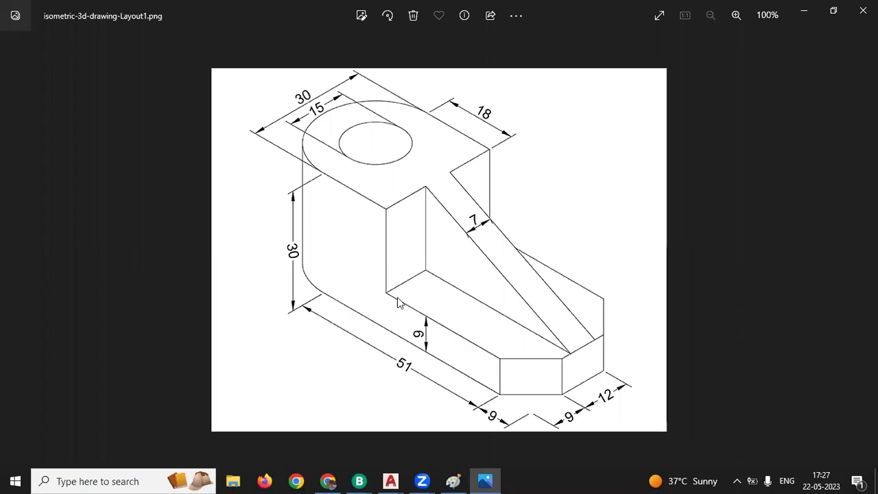
- Draw a 9-unit vertical edge at the base line's end and join it to the front face's lower corner
click(486, 480)
scroll(466, 233, up, 3)
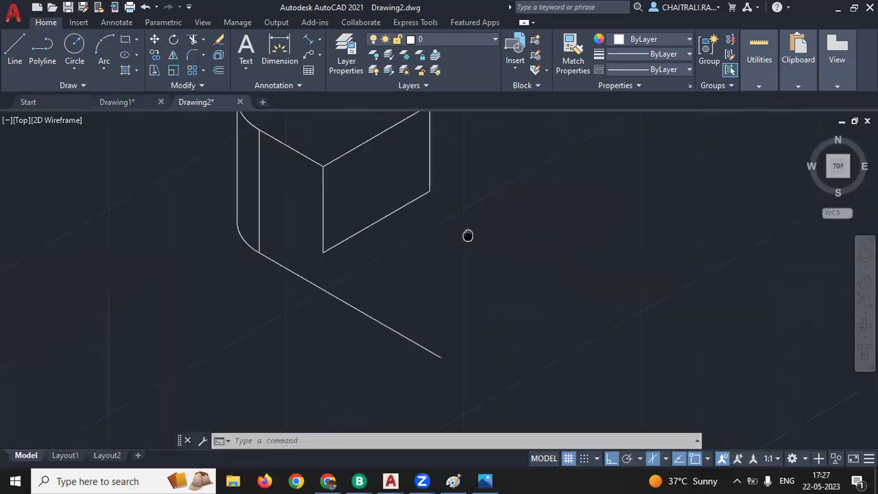
key(Return)
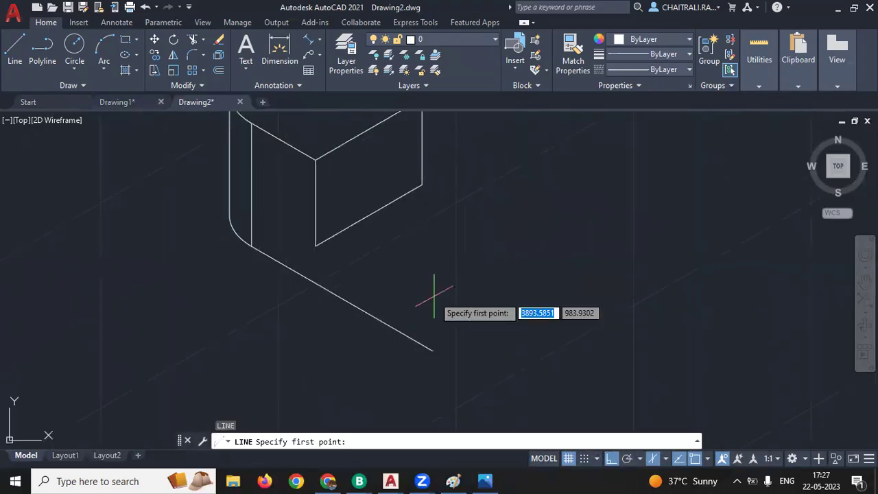
click(433, 350)
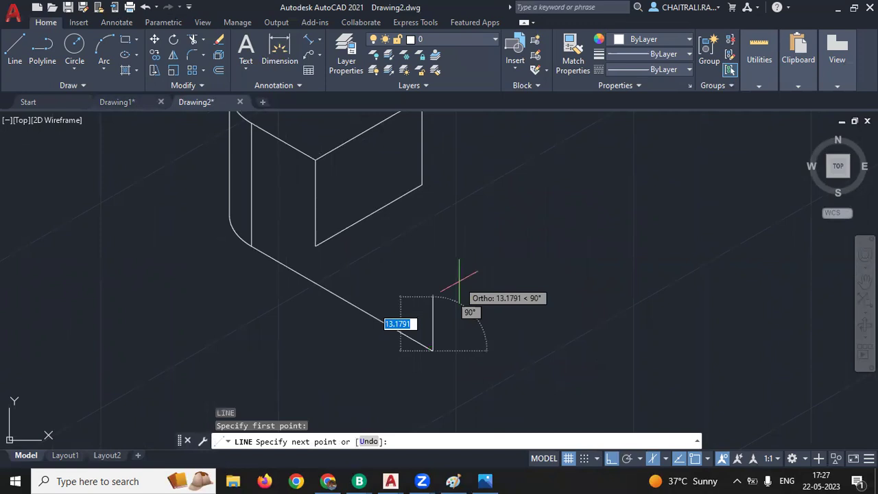
click(488, 480)
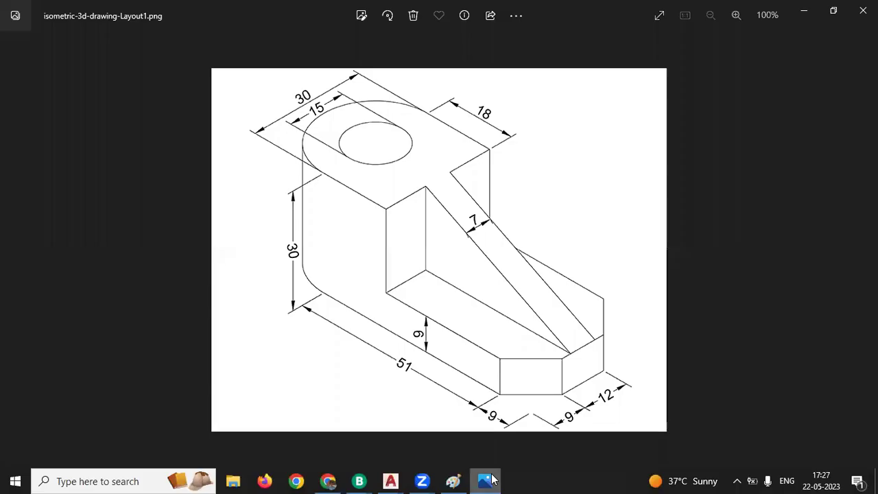
click(491, 480)
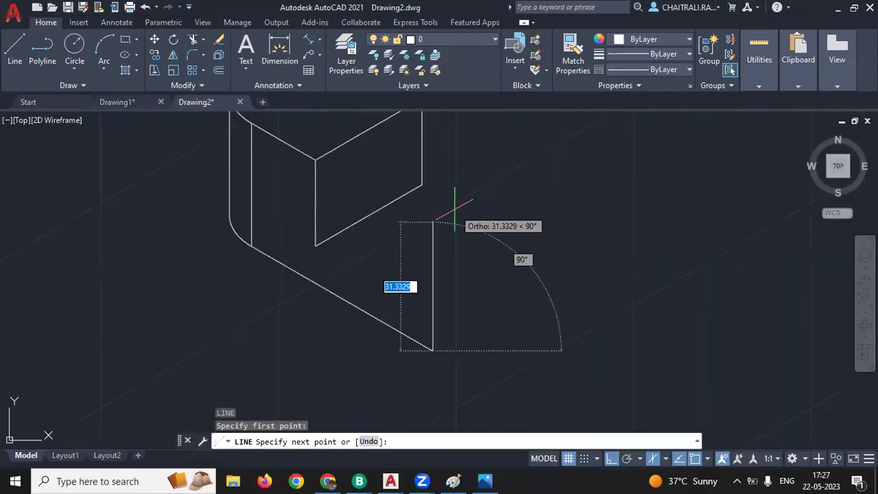
text(9)
key(Return)
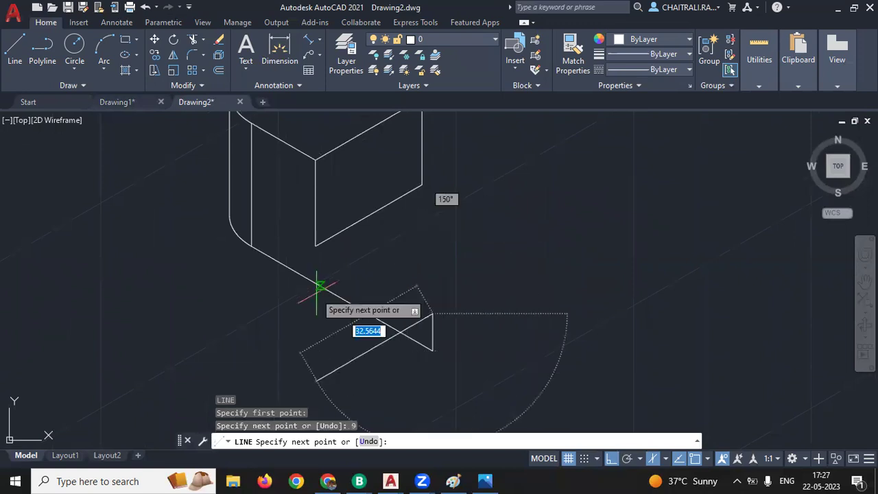
click(316, 245)
key(Return)
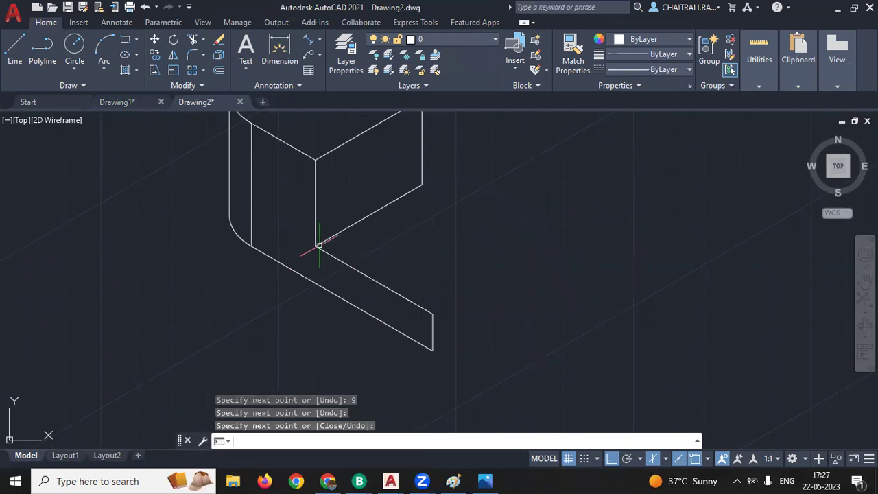
middle_drag(543, 308, 461, 268)
- From the base edge's lower end, draw two 9-unit isometric edges and a short horizontal base edge
key(Return)
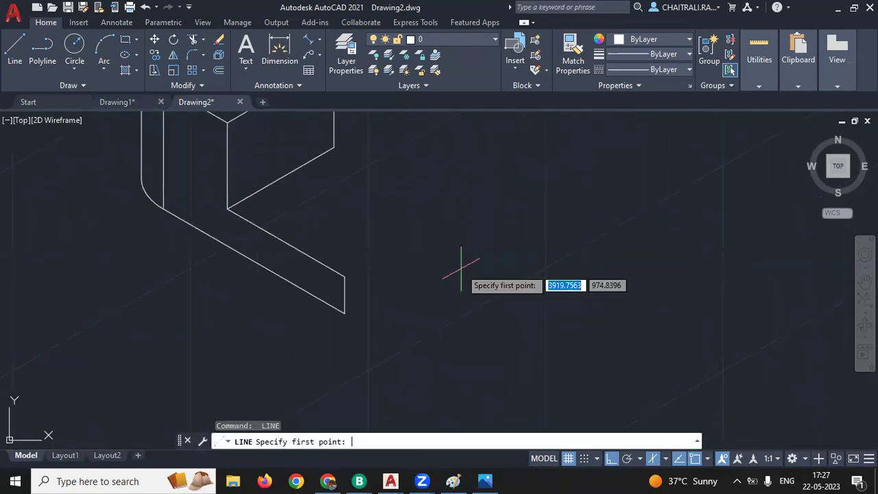
click(484, 479)
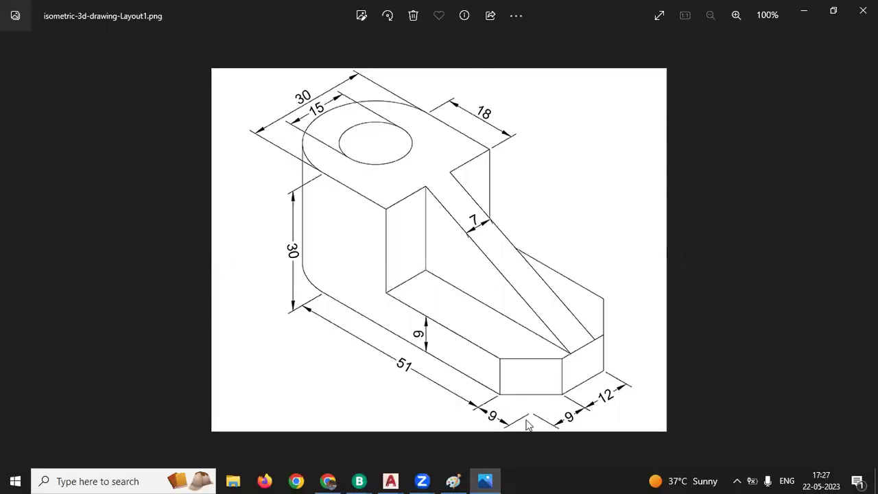
click(484, 480)
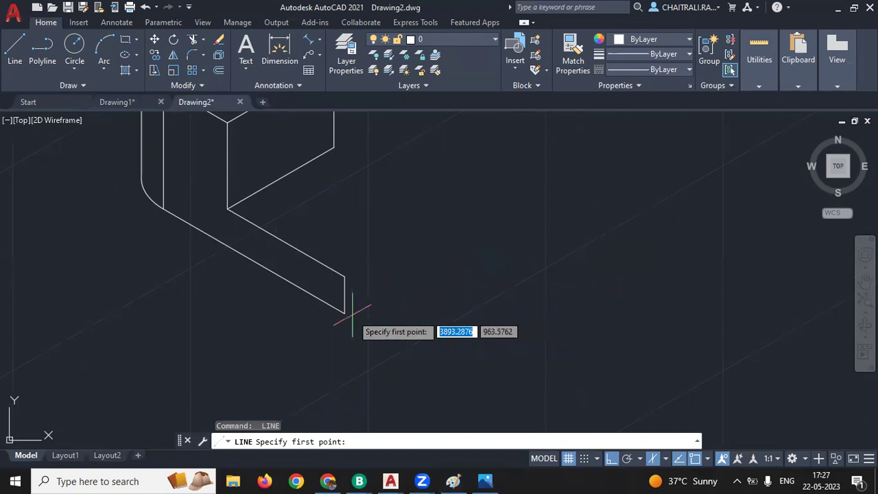
click(345, 313)
key(F5)
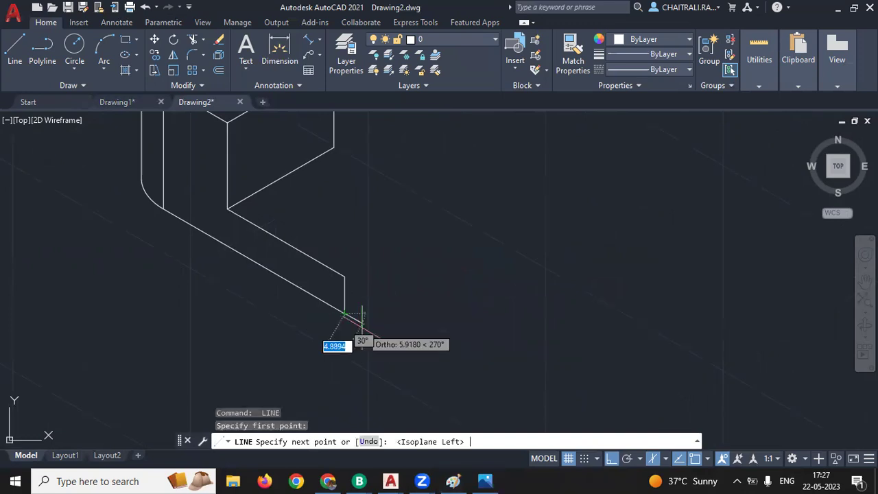
text(9)
key(Return)
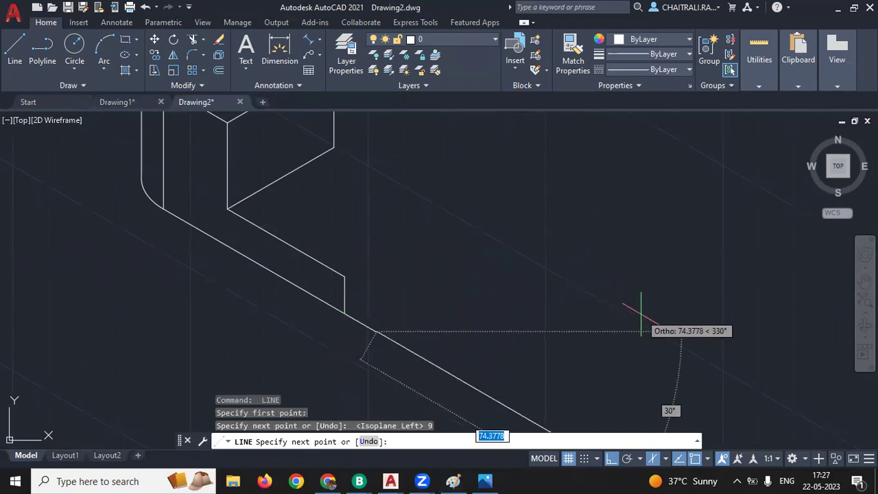
key(F5)
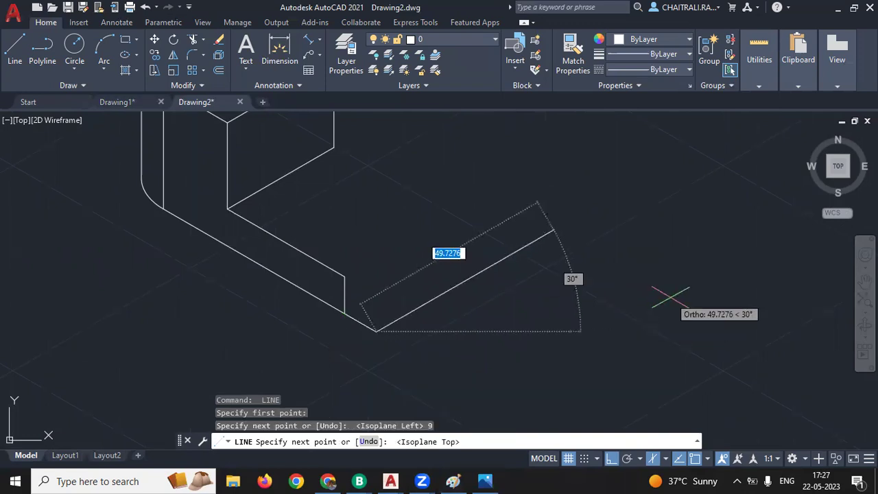
text(9)
key(Return)
scroll(420, 295, up, 4)
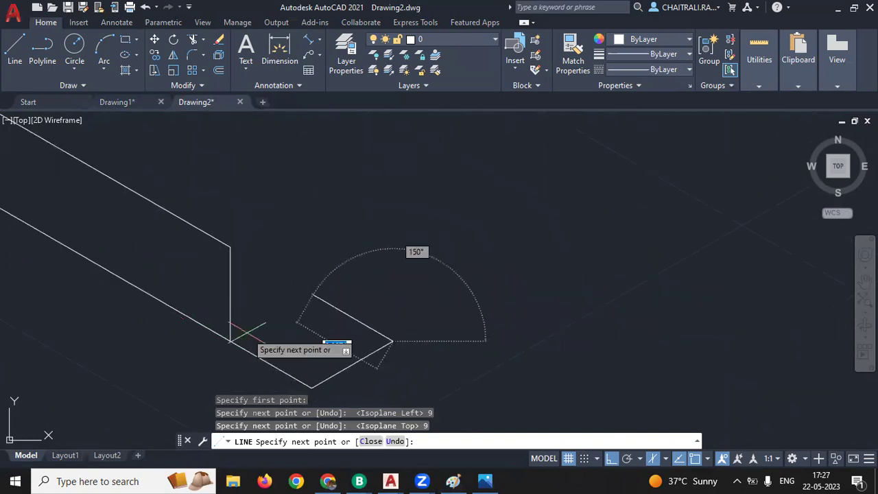
click(230, 341)
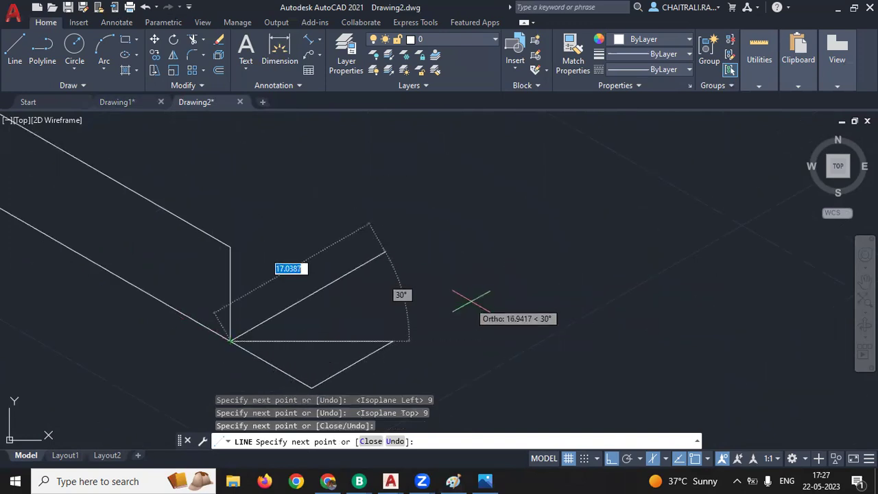
key(Escape)
- Erase the two wrongly drawn slanted lines beneath the base corner
middle_drag(418, 292, 487, 243)
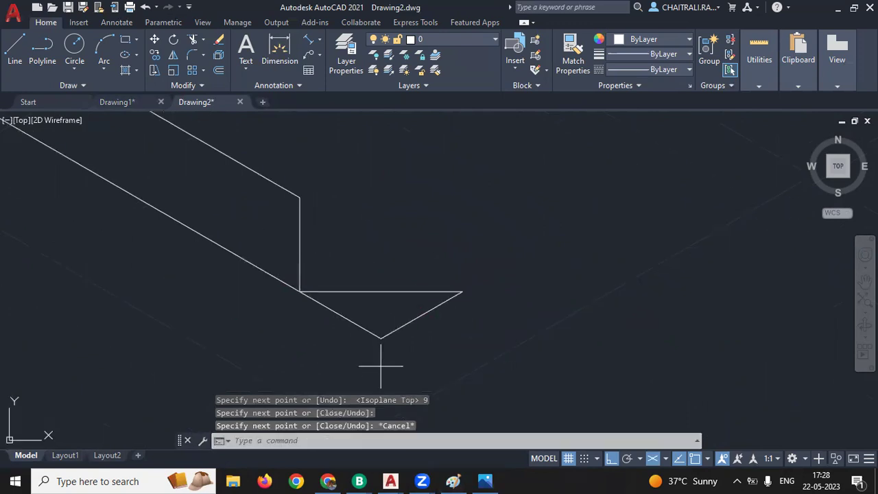
click(341, 315)
click(408, 336)
click(390, 328)
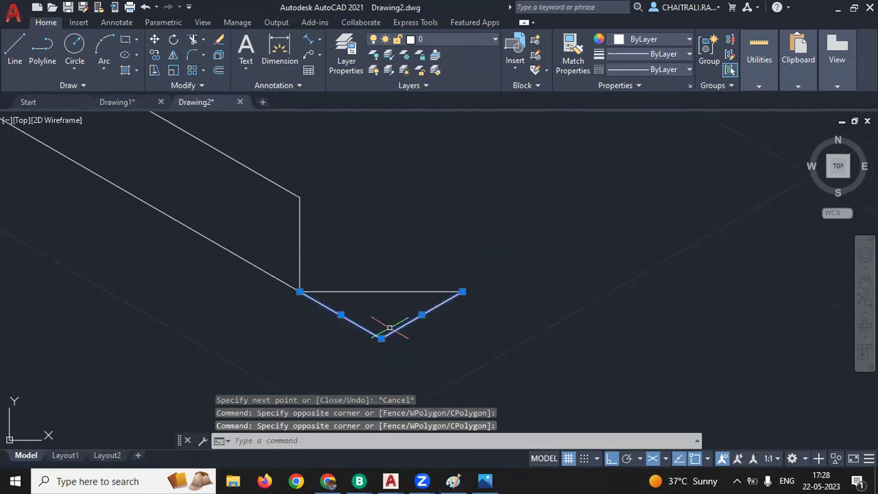
key(Delete)
scroll(432, 291, down, 2)
key(Escape)
middle_drag(457, 245, 447, 314)
- Copy the bottom horizontal line 9 units up on Isoplane Right
click(447, 313)
click(417, 359)
text(o)
key(Return)
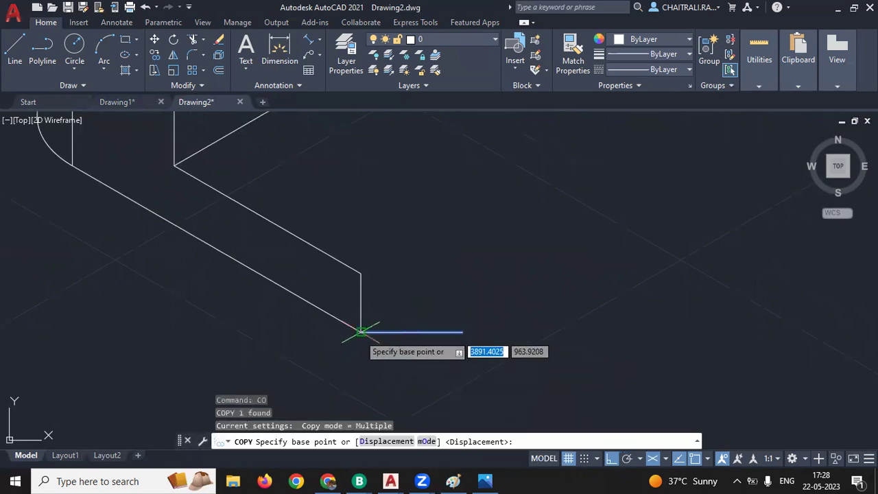
click(361, 332)
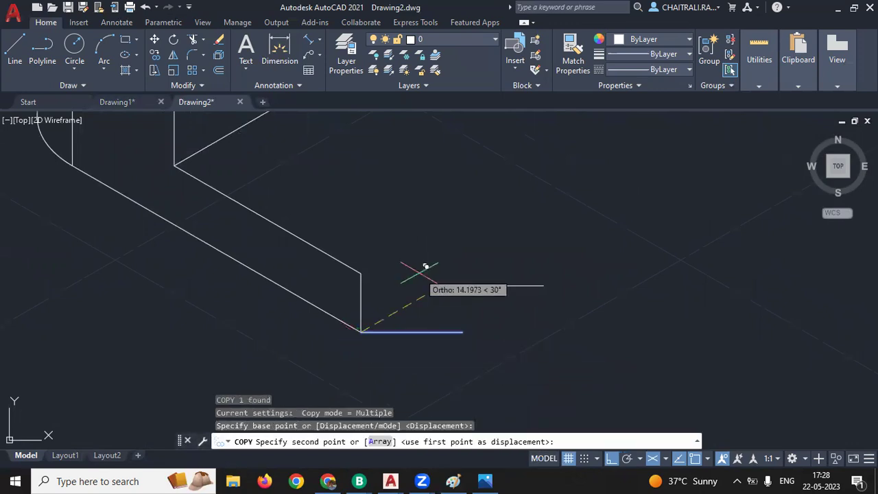
key(F5)
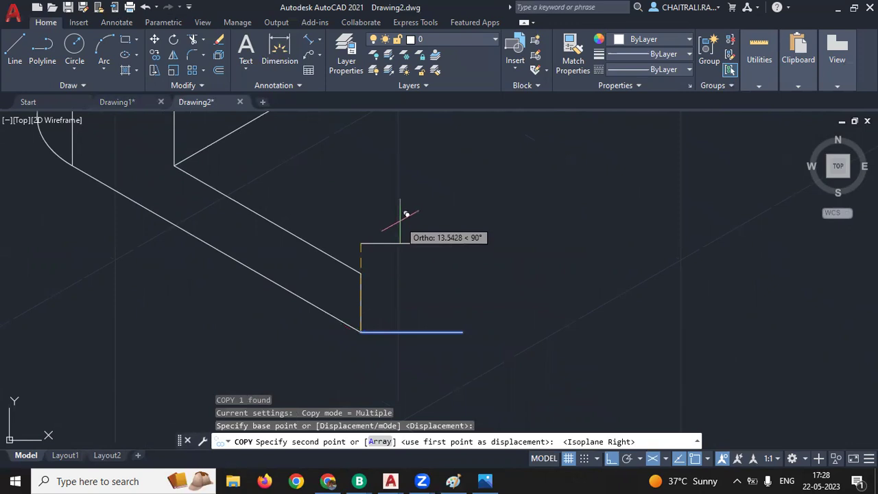
text(9)
key(Return)
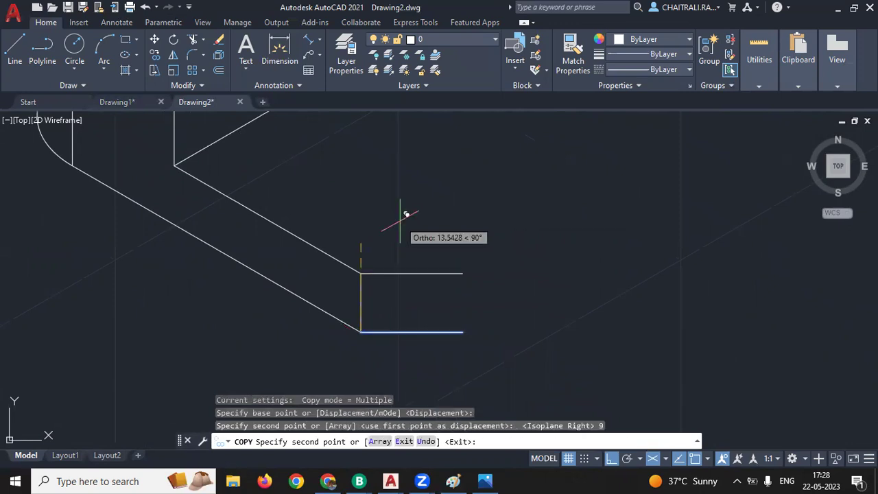
key(Escape)
- Join the two lines' right ends to close the rectangle, then bring up the bracket reference image
text(l)
key(Return)
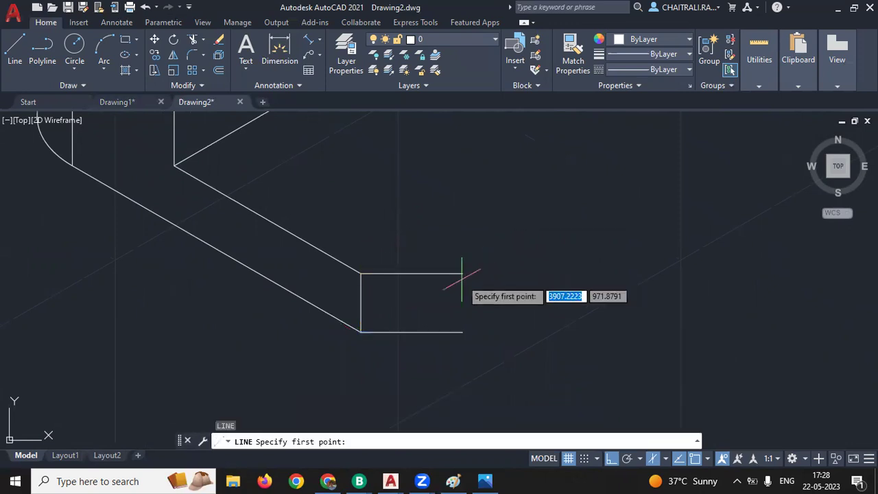
click(463, 274)
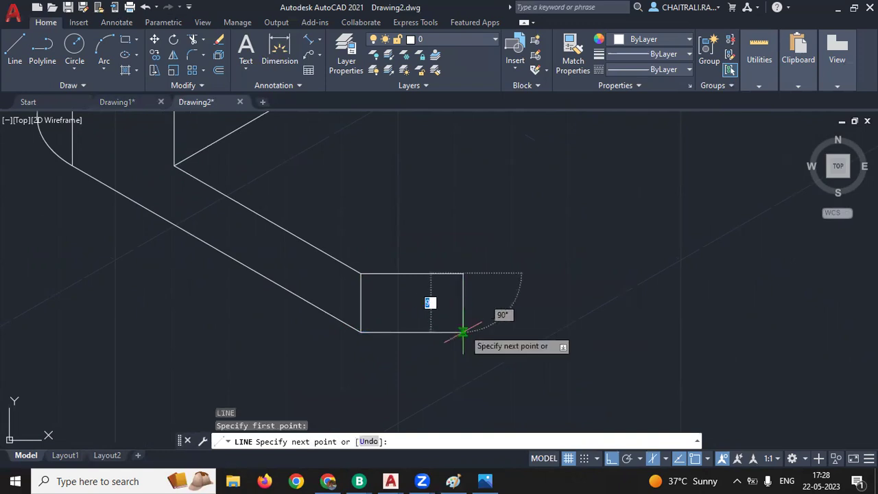
click(463, 332)
key(Return)
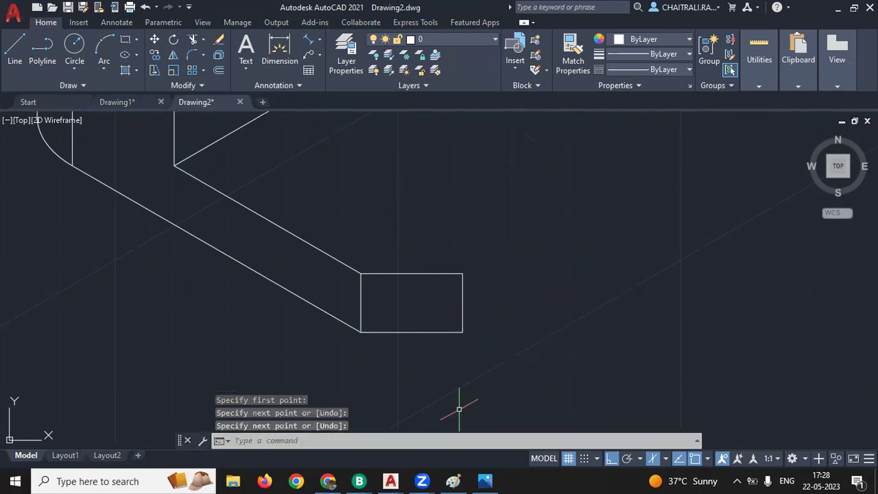
click(485, 479)
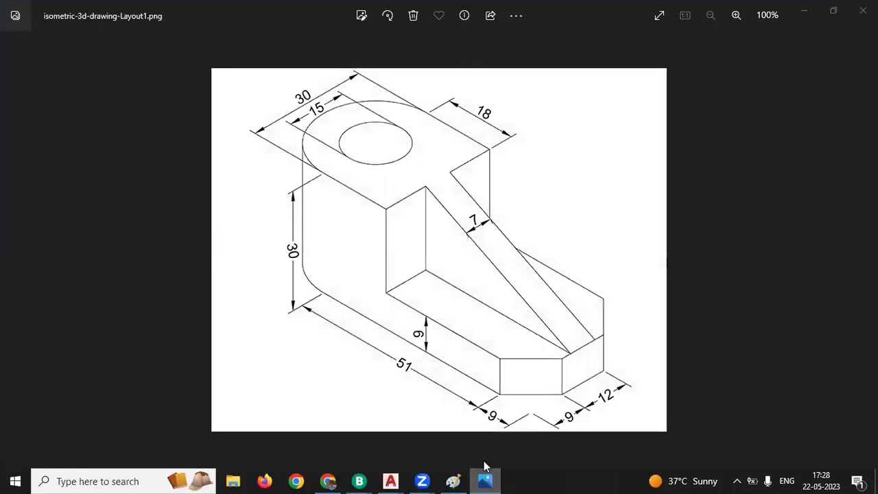
- Draw the slanted chamfer face from the rectangle's top-right corner with 12, 9 and 12-unit edges
click(484, 480)
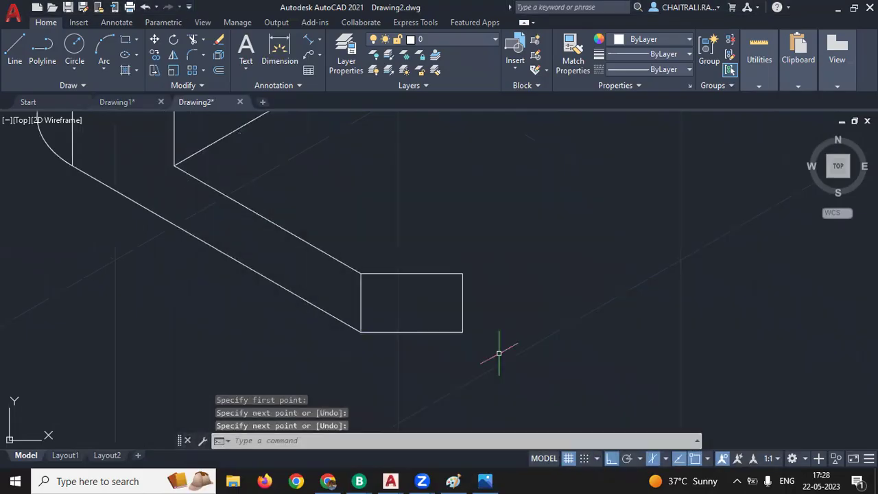
key(Return)
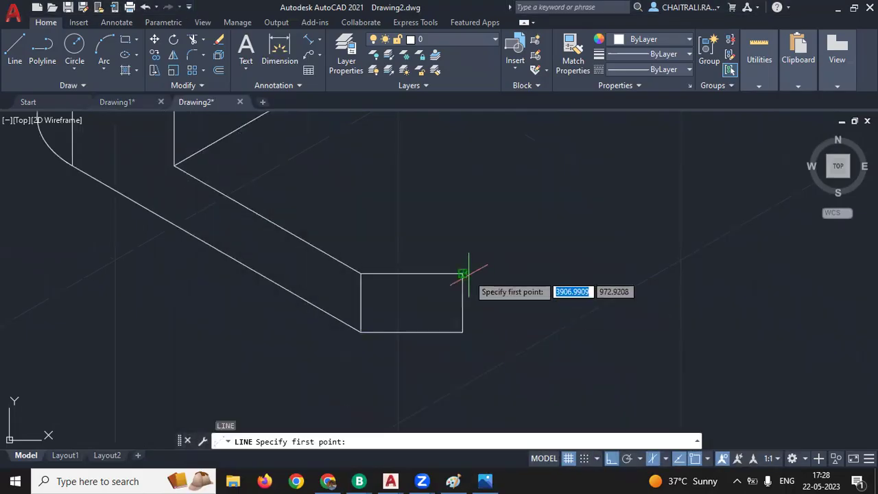
click(463, 273)
text(12)
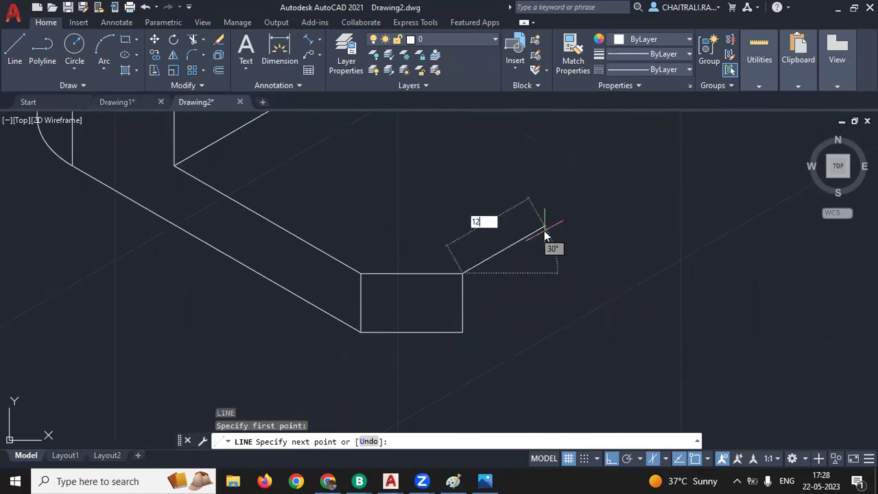
key(Return)
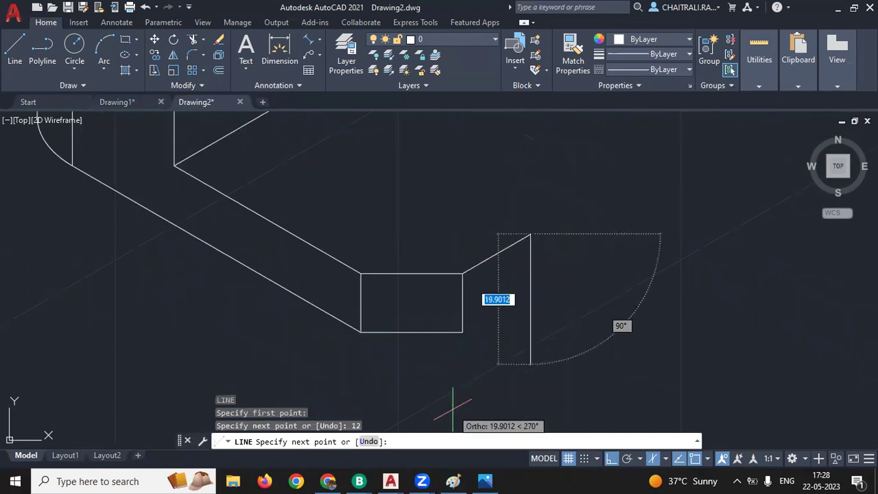
key(Return)
key(Return)
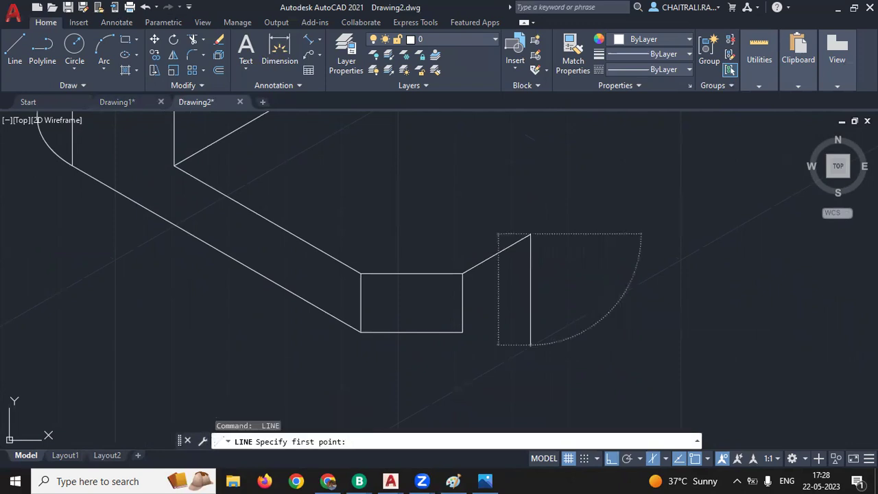
key(Return)
text(9)
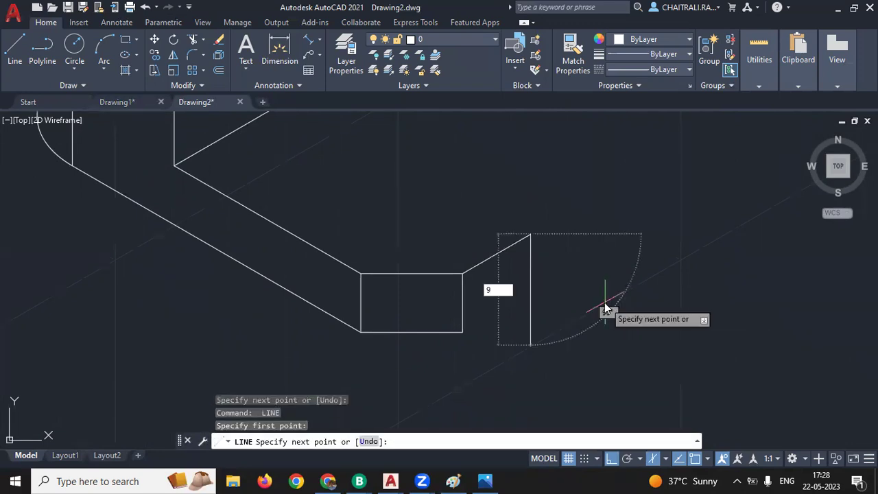
key(Return)
text(1)
key(Return)
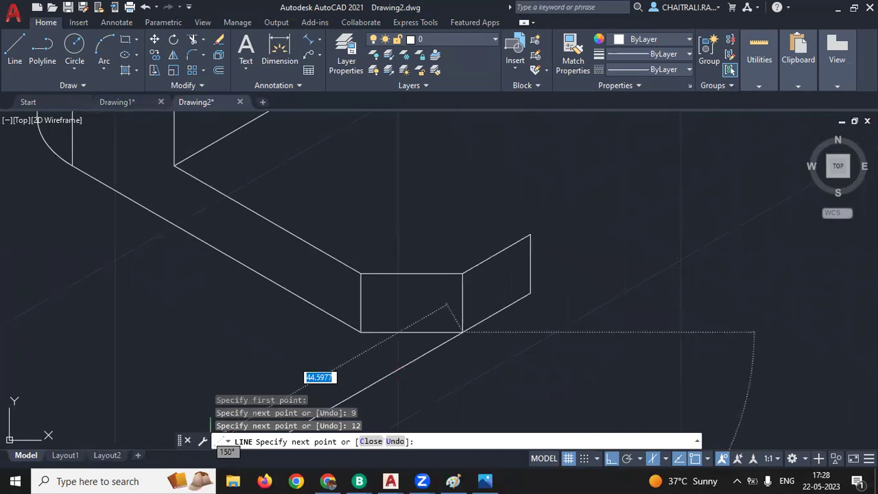
key(Return)
- From the chamfer face's lower corner, draw 9-unit rear base edges at 30° and 150°
scroll(402, 343, down, 3)
scroll(481, 350, up, 3)
text(l)
key(Return)
click(533, 387)
text(9)
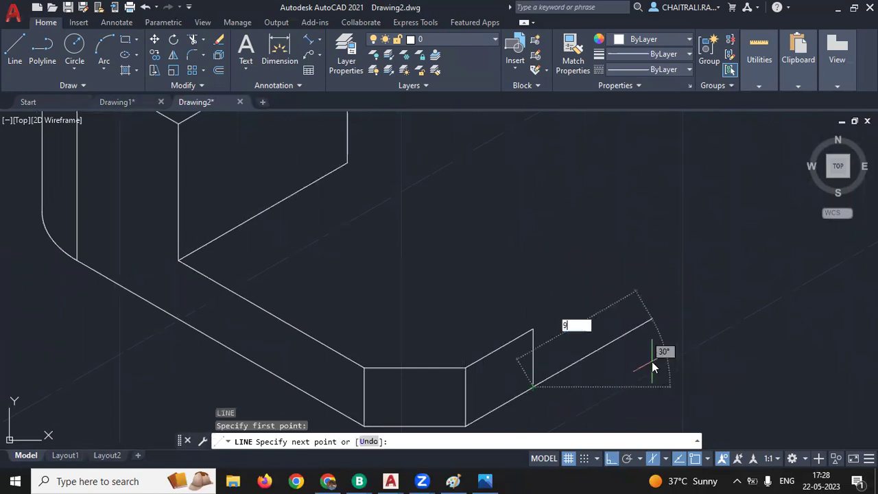
key(Return)
key(F5)
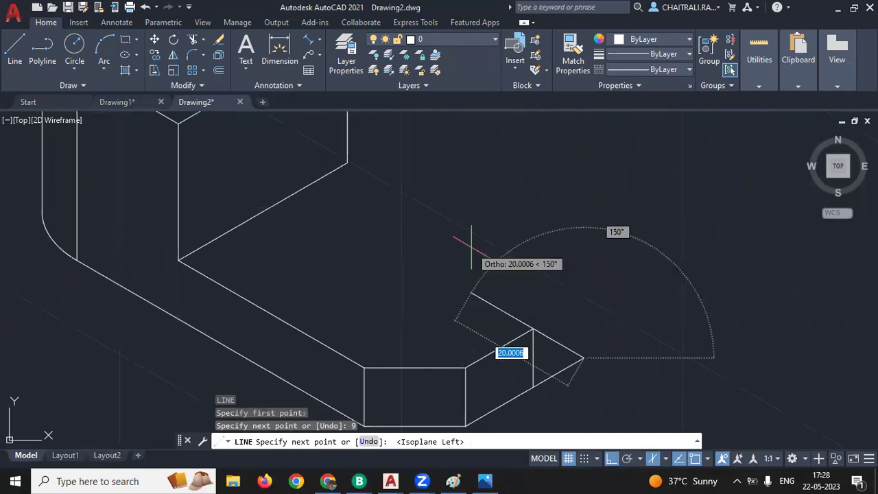
text(9)
key(Return)
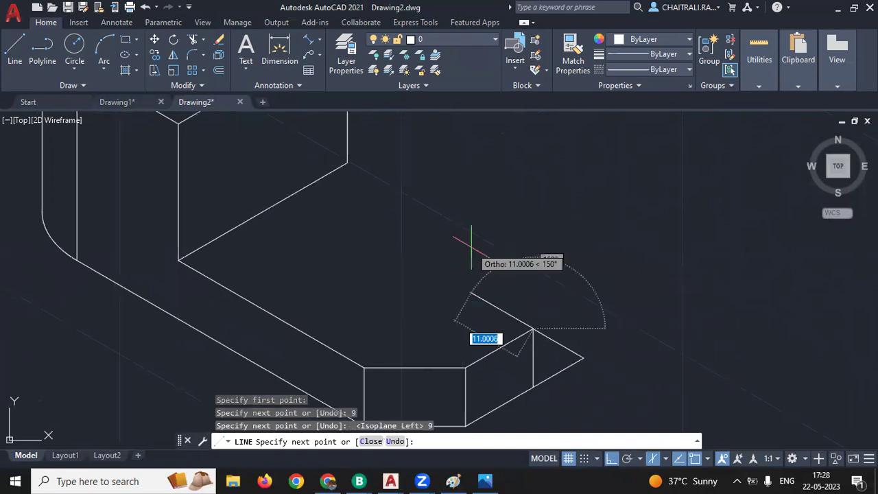
key(Return)
- Add a 9-unit vertical edge and a 9-unit edge at 150° from the previous end
middle_drag(583, 315, 546, 286)
key(Return)
click(547, 326)
text(9)
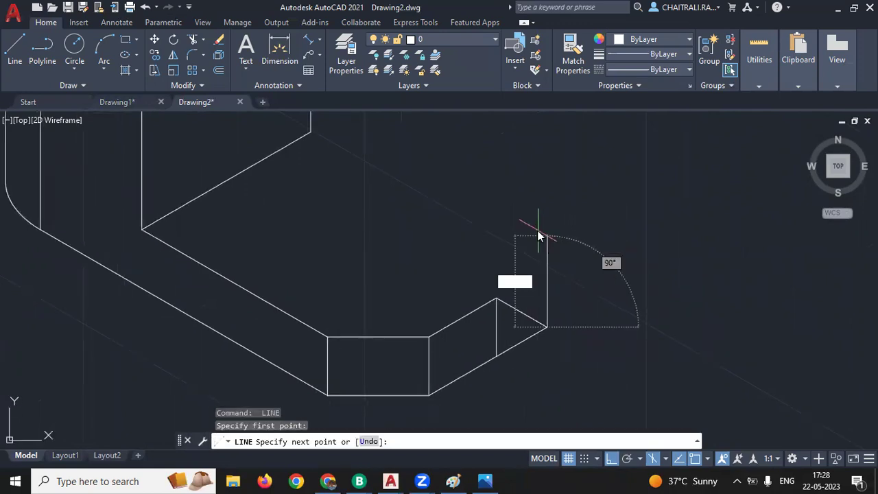
key(Return)
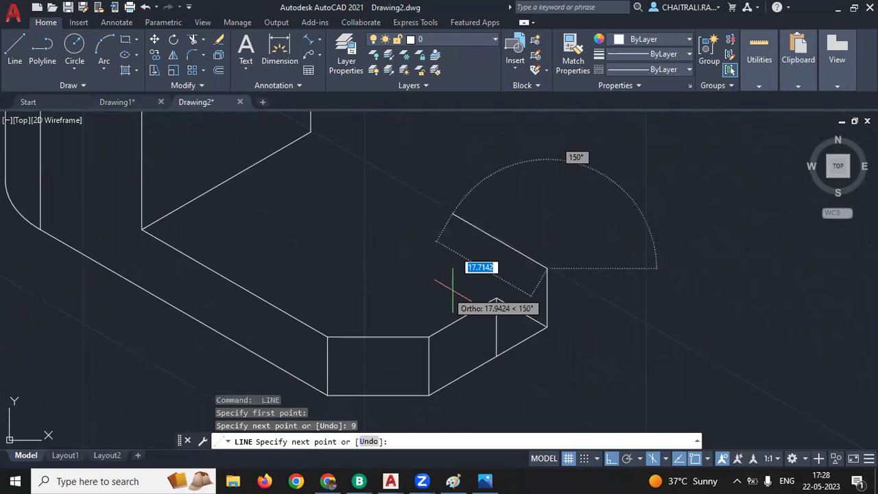
middle_drag(482, 276, 453, 278)
text(9)
key(Return)
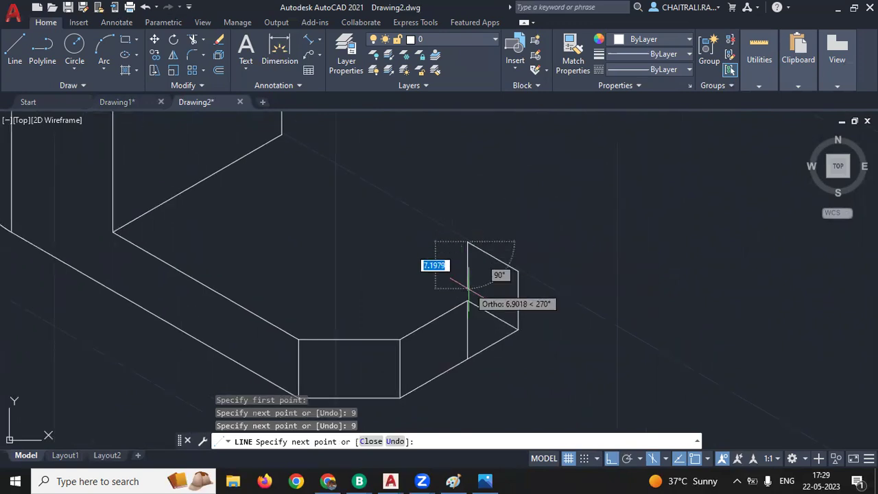
text(5)
click(518, 329)
key(Escape)
- Erase the two misplaced short segments and begin selecting the remaining stray ones
click(494, 297)
click(493, 357)
key(Delete)
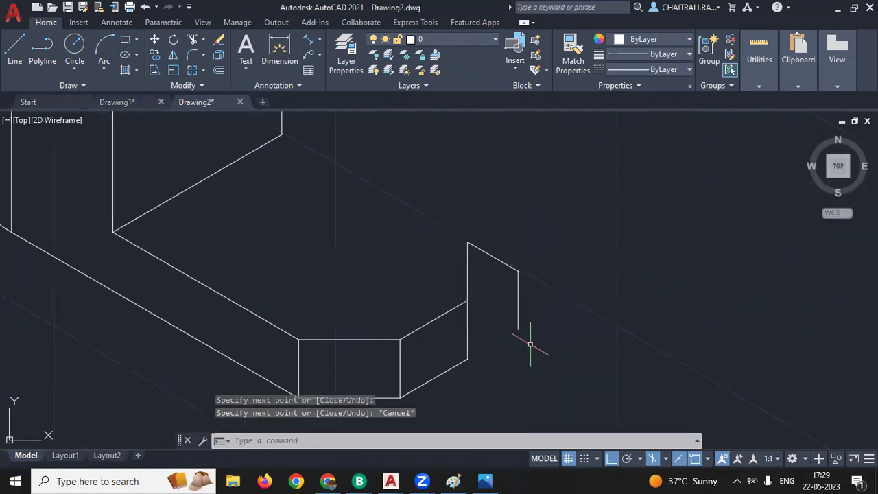
click(524, 326)
click(505, 317)
- Delete the stray vertical and diagonal short segments at the bracket's right end
click(524, 236)
click(514, 292)
key(Delete)
scroll(550, 425, down, 3)
middle_drag(519, 392, 495, 372)
scroll(422, 300, up, 3)
middle_drag(423, 286, 423, 288)
- Draw a line from the upper back corner along the rear base edge and trim its leftover segment
text(l)
key(Return)
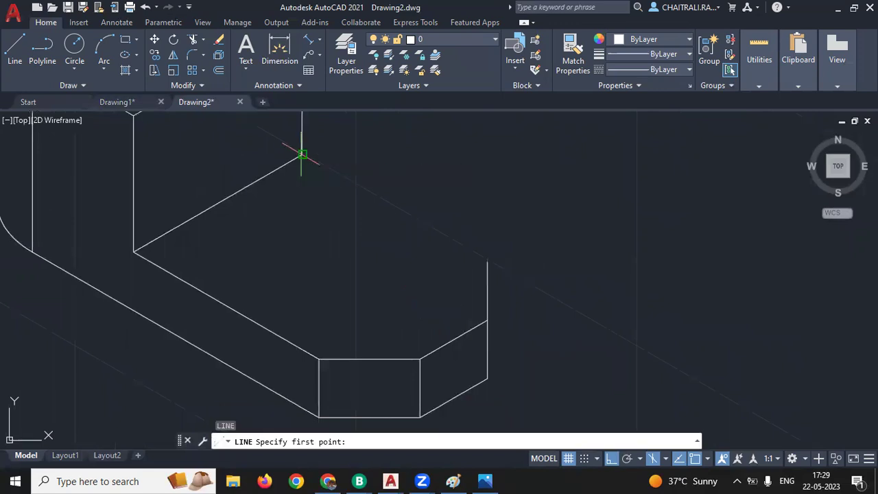
click(302, 154)
click(563, 304)
key(Return)
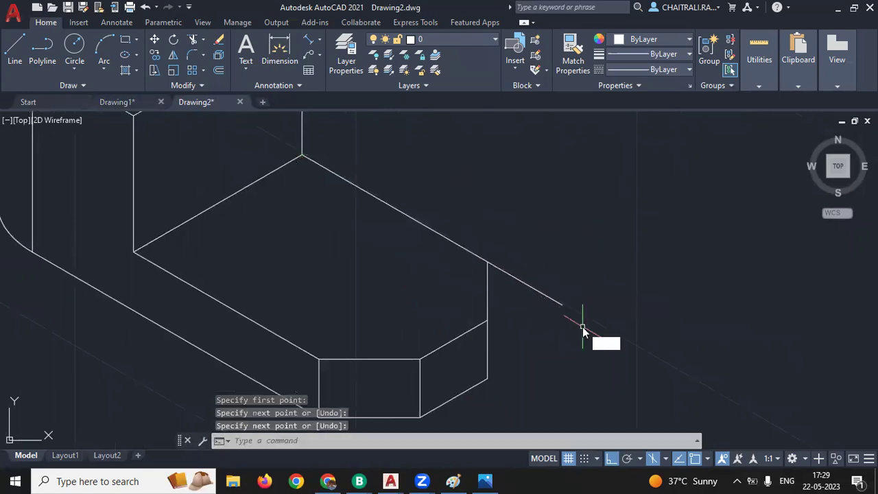
text(tr)
key(Return)
click(538, 294)
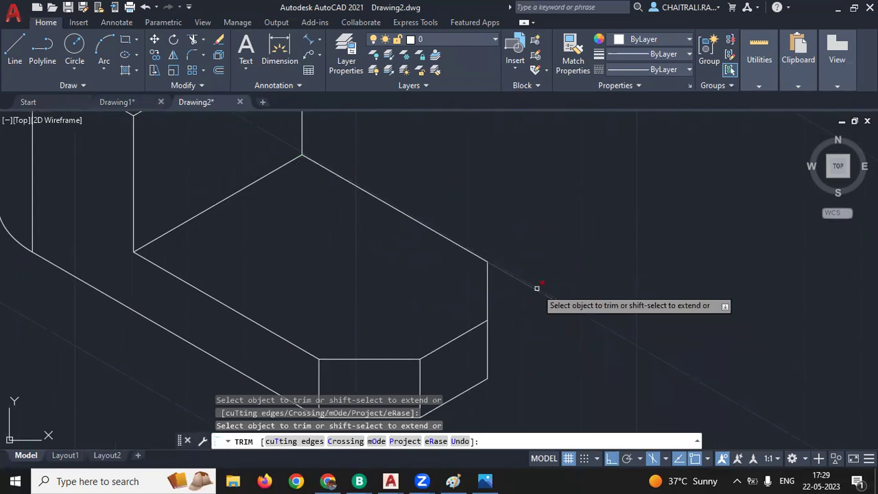
key(Return)
- Bring up the bracket reference image in Photos for comparison
scroll(549, 343, down, 4)
middle_drag(551, 347, 406, 298)
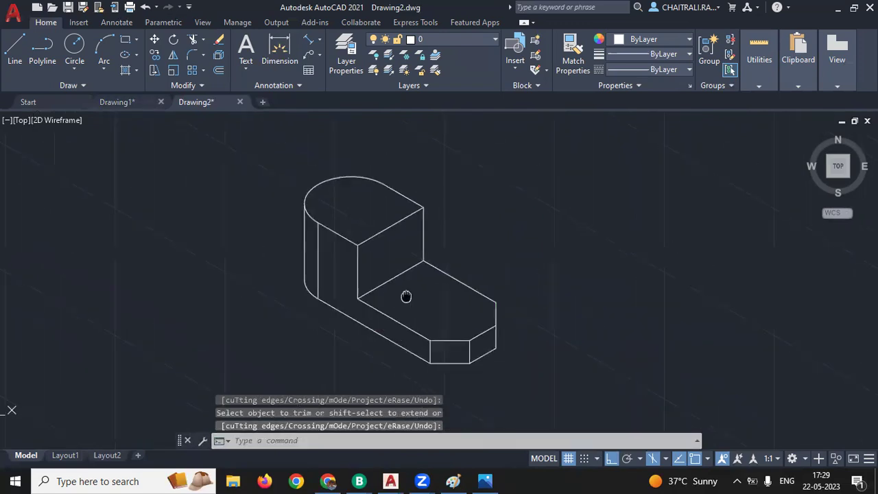
click(494, 478)
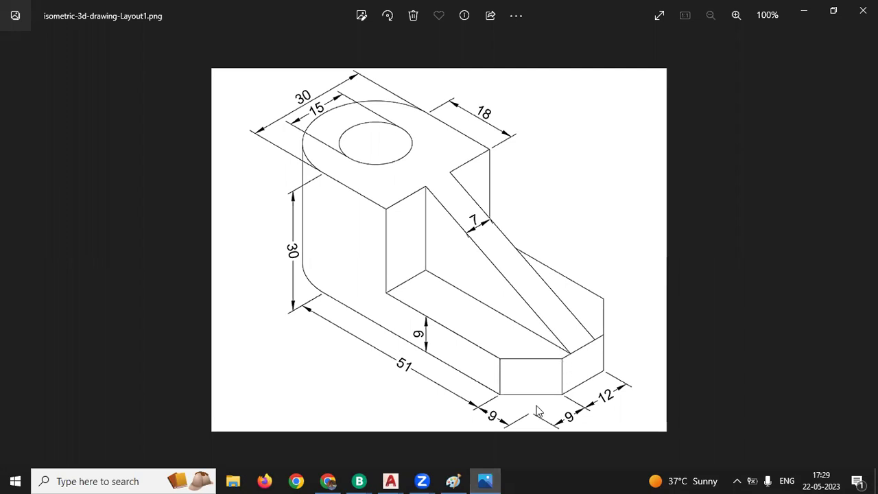
- Delete the base end's right vertical edge and upper diagonal edge
click(486, 480)
scroll(466, 295, up, 3)
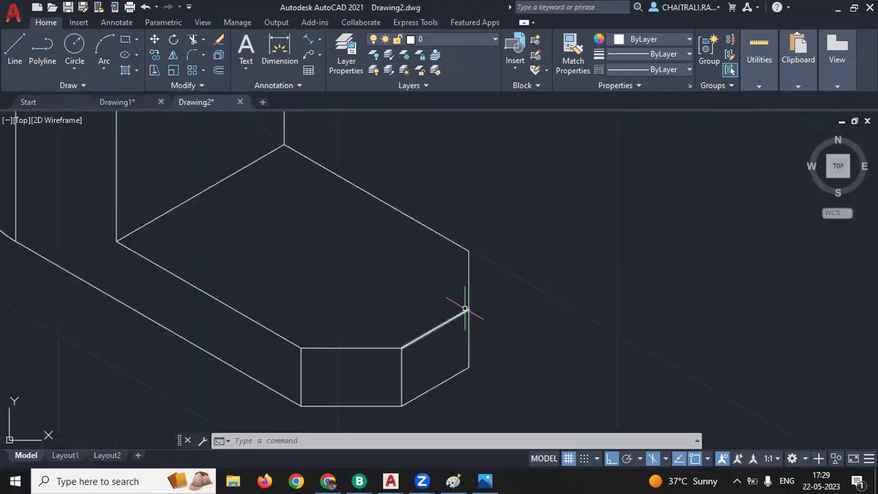
click(468, 288)
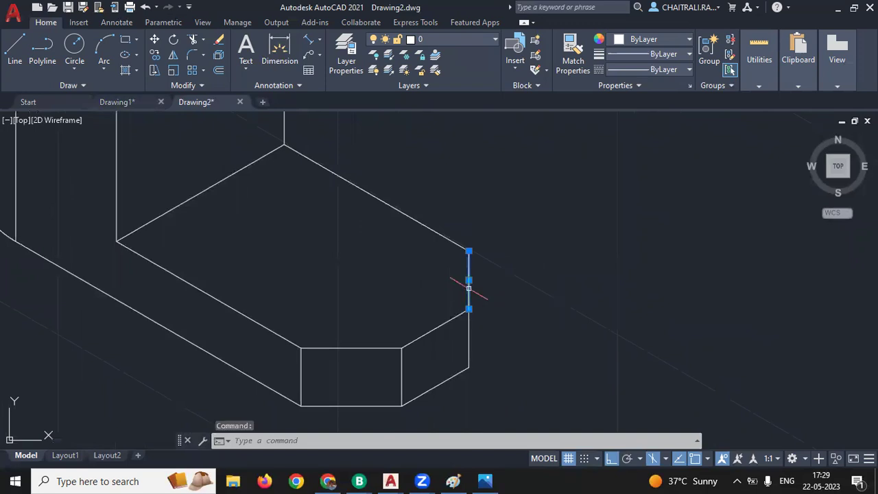
click(450, 240)
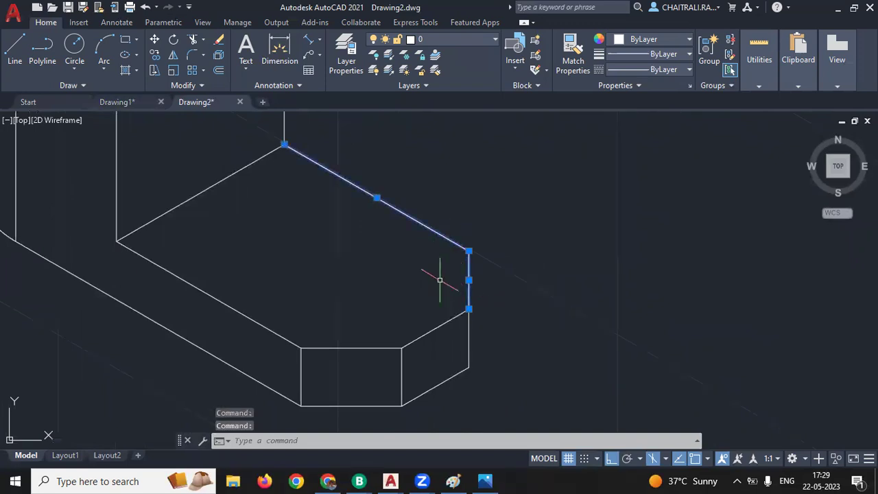
key(Delete)
- Redraw the base end with 9-unit edges at 30°, 150° and vertical
key(l)
key(Return)
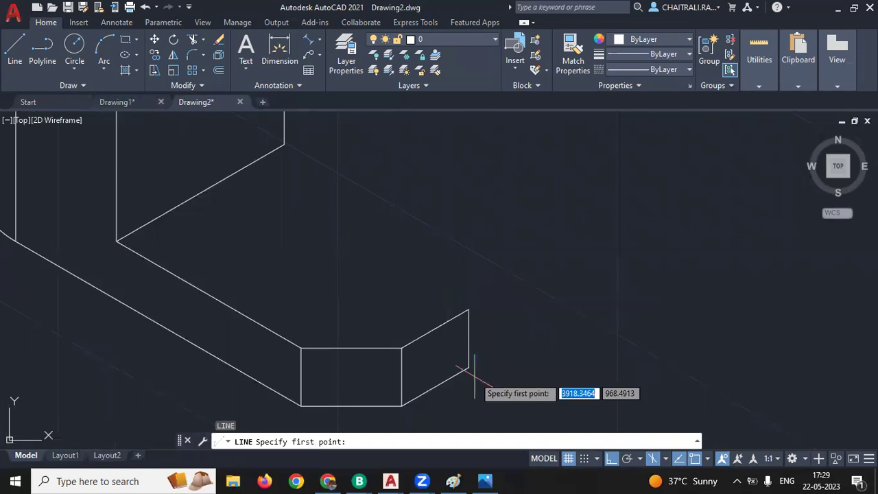
click(470, 368)
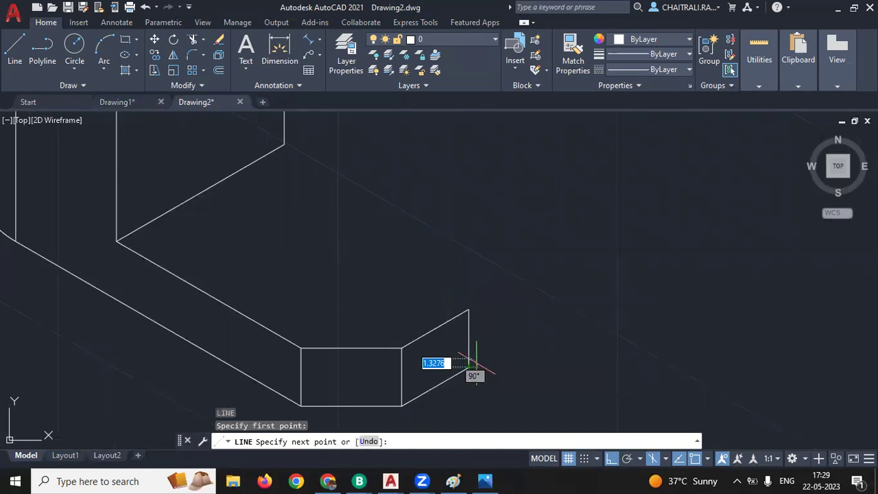
key(F5)
text(9)
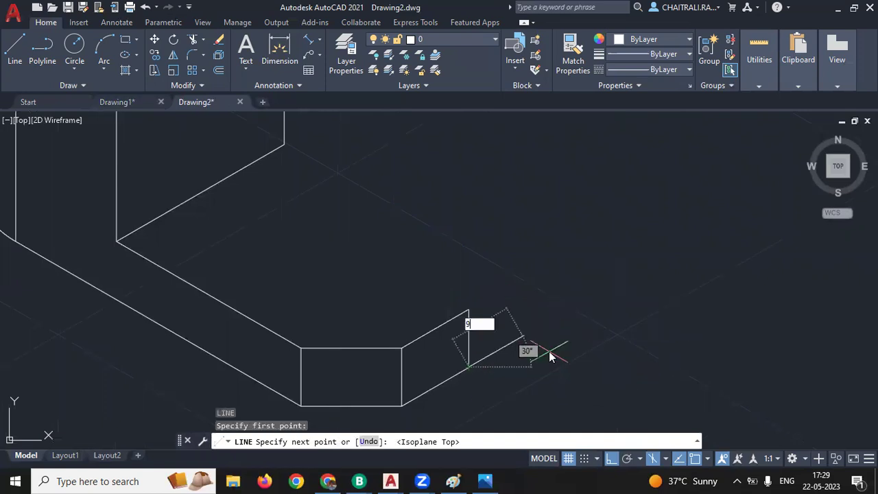
key(Return)
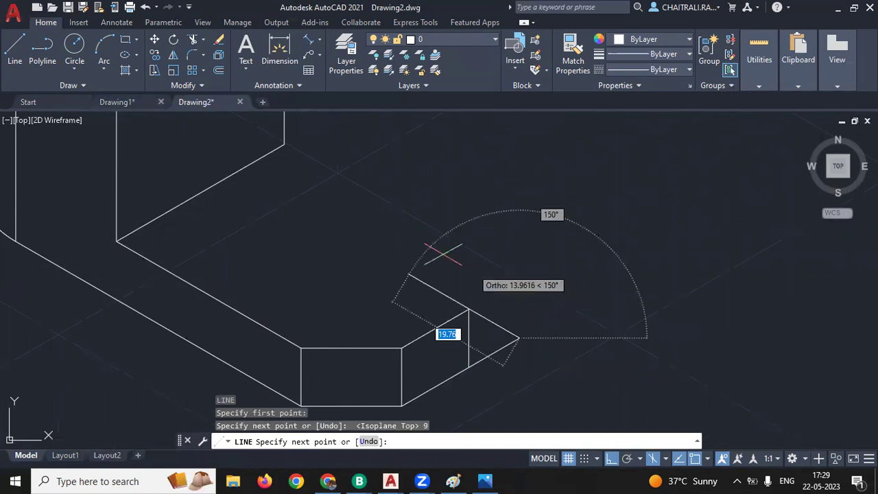
text(9)
key(Return)
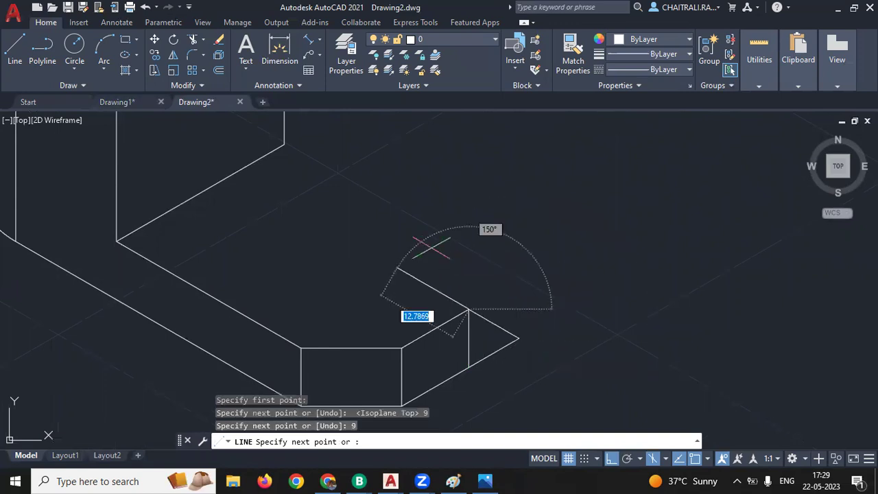
key(F5)
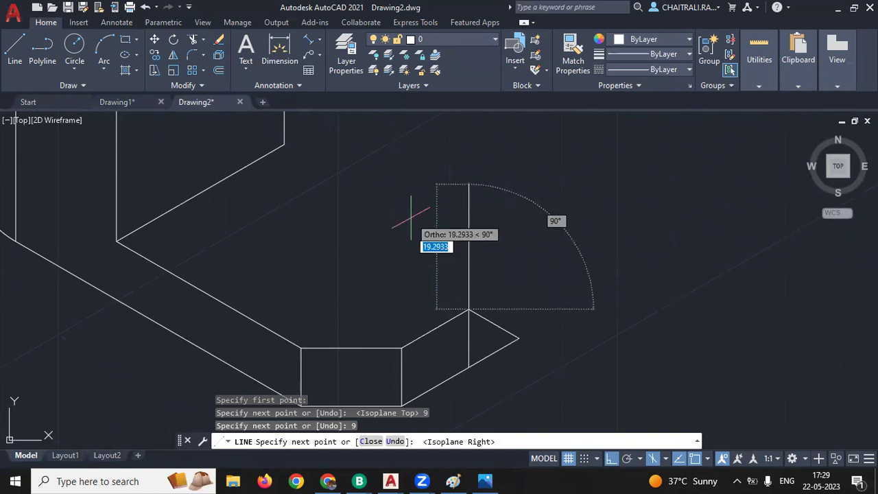
text(9)
key(Return)
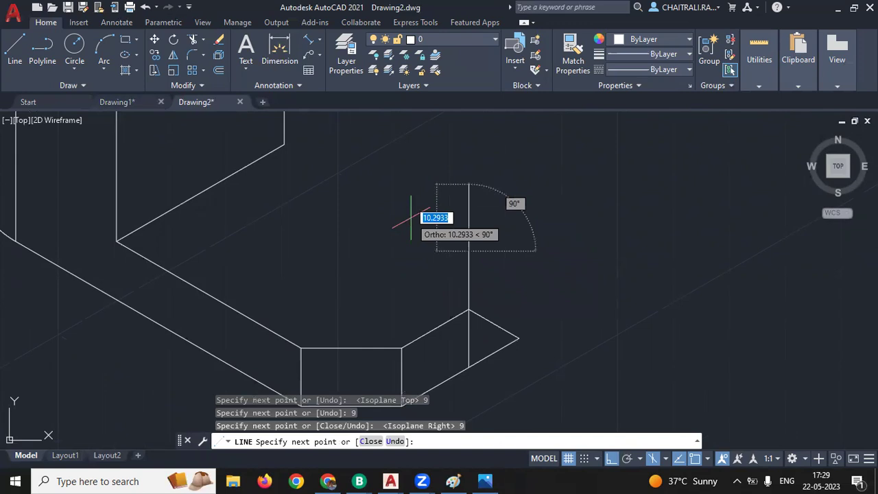
key(Return)
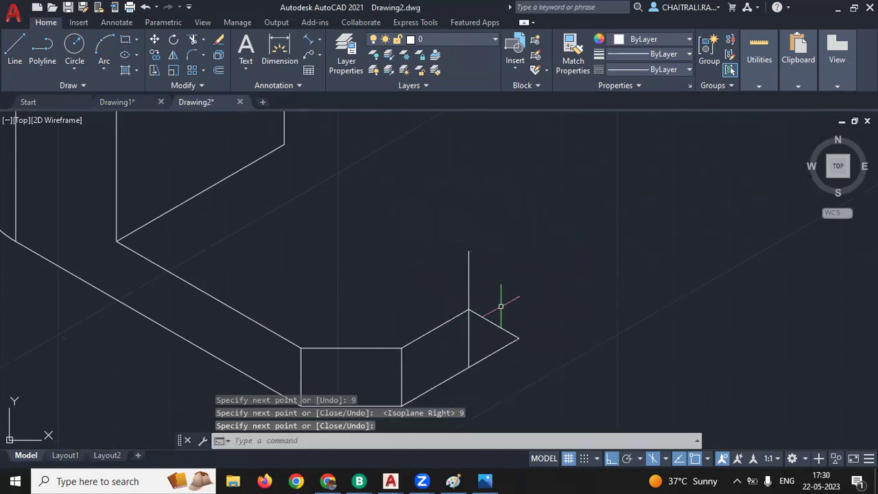
- Delete the two right diagonal edges
click(510, 314)
click(511, 367)
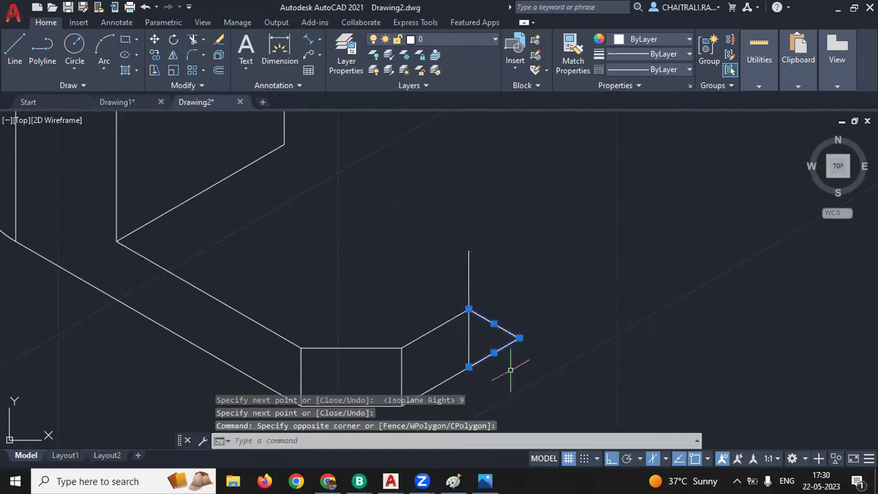
key(Delete)
- Draw a long edge down from the vertical edge's top and trim its overshoot at the corner
text(l)
key(Return)
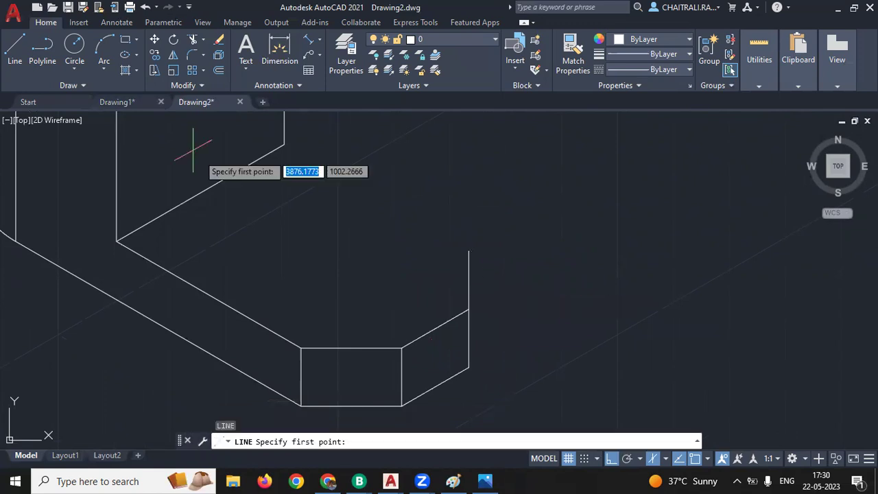
click(284, 144)
key(F5)
click(596, 322)
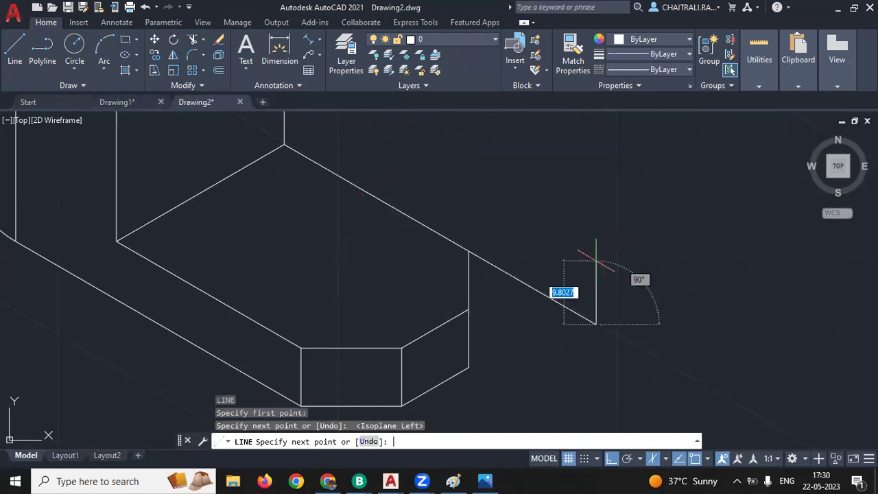
key(Return)
text(t)
key(Return)
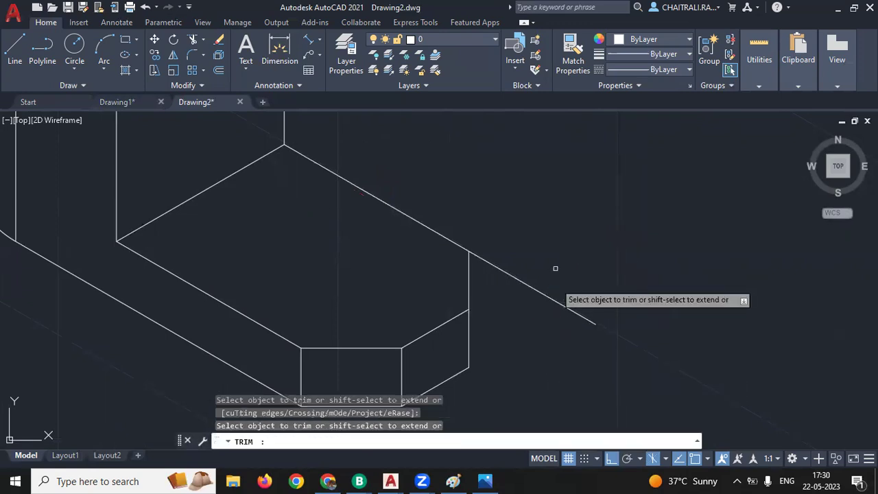
click(555, 269)
click(529, 309)
key(Return)
- Draw a 3.5-unit line at 30° from the base block corner on the top isoplane
scroll(532, 317, down, 2)
middle_drag(532, 317, 527, 338)
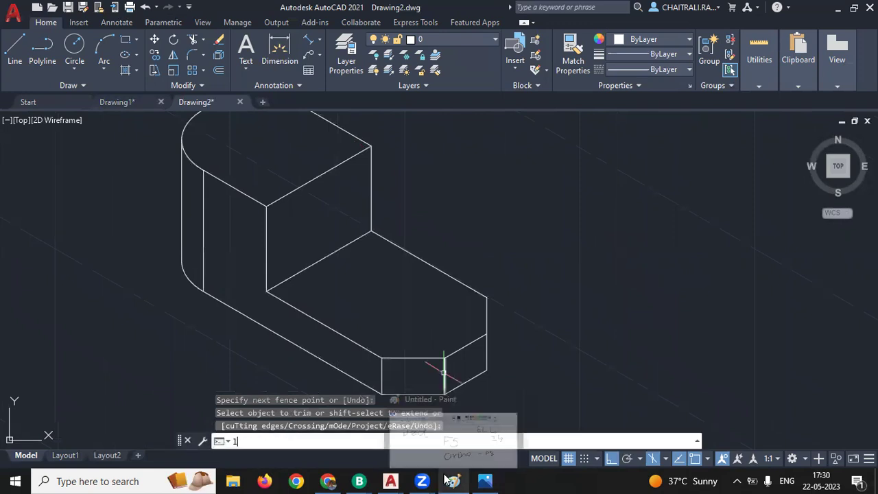
text(l)
key(BackSpace)
key(Escape)
text(l)
key(Return)
click(484, 336)
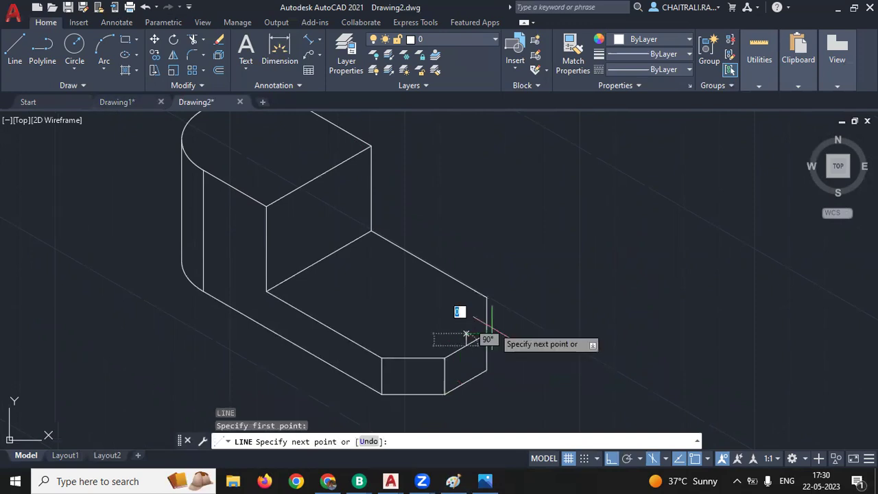
key(F5)
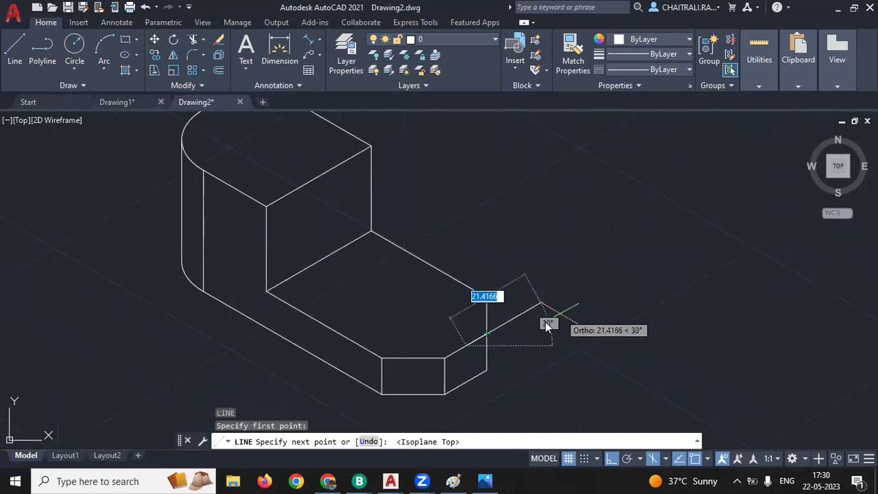
text(4)
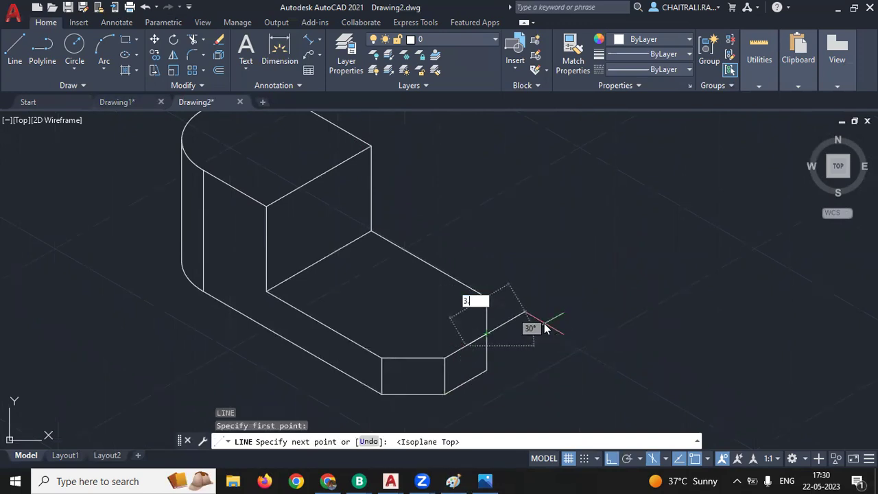
text(5)
key(Return)
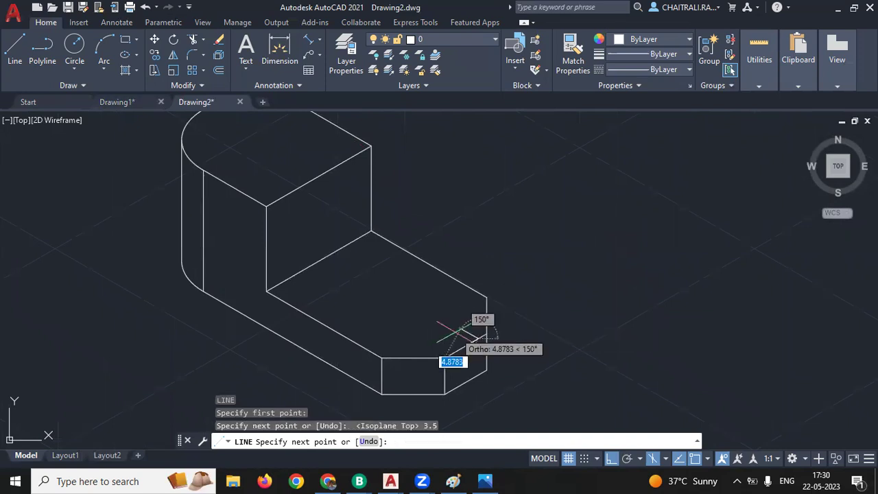
scroll(456, 327, up, 2)
key(Return)
middle_drag(457, 323, 381, 264)
key(Return)
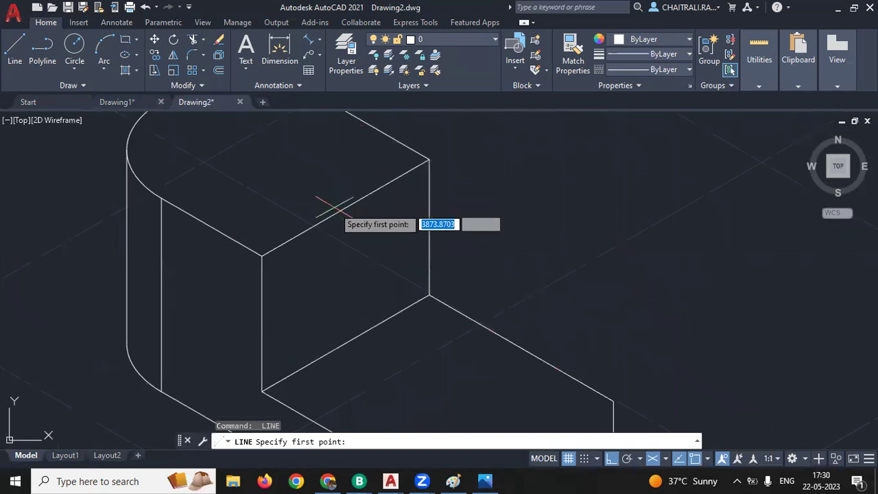
- Draw the sloped rib line from 3.5 units along the block's top edge down to the base
key(alt+Tab)
key(alt+Tab)
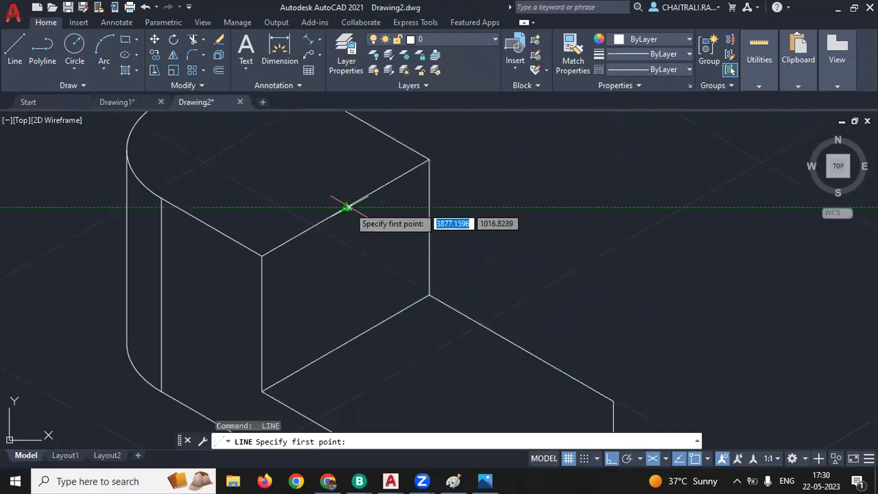
click(347, 206)
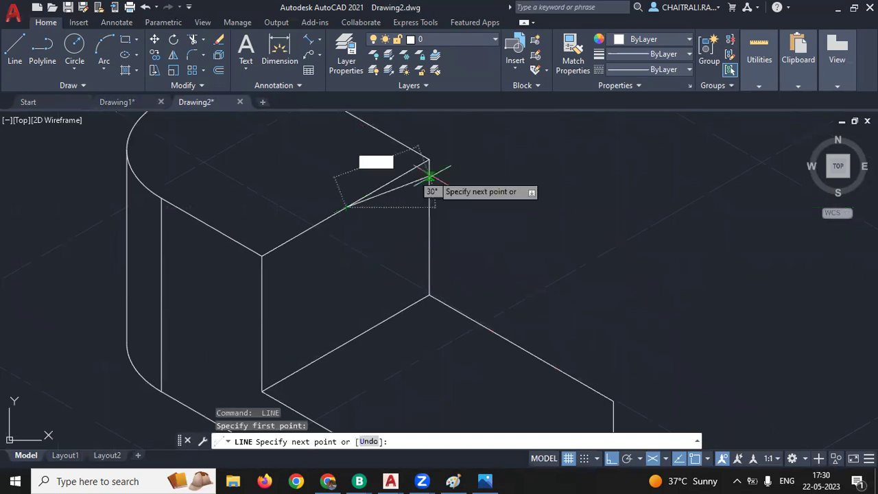
text(3.5)
key(Return)
scroll(398, 219, up, 2)
scroll(398, 217, up, 1)
click(525, 313)
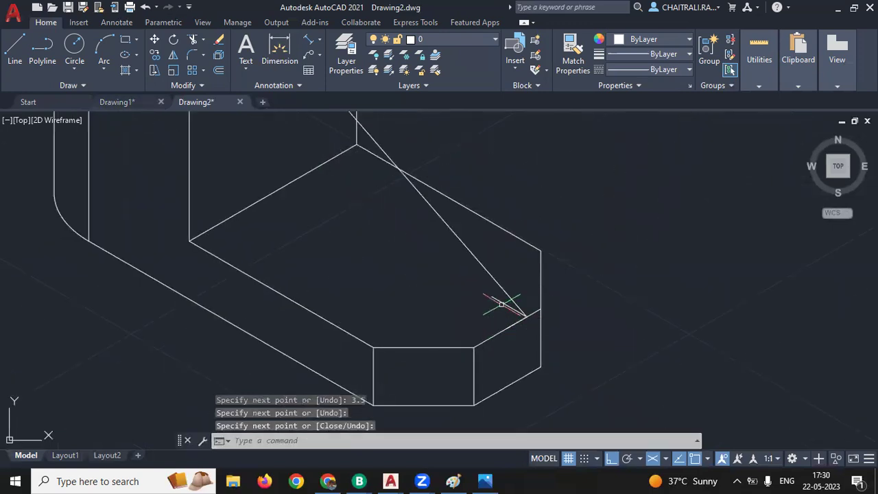
key(Return)
- Delete the small stray segment near the bracket's lower part
middle_drag(328, 108, 346, 234)
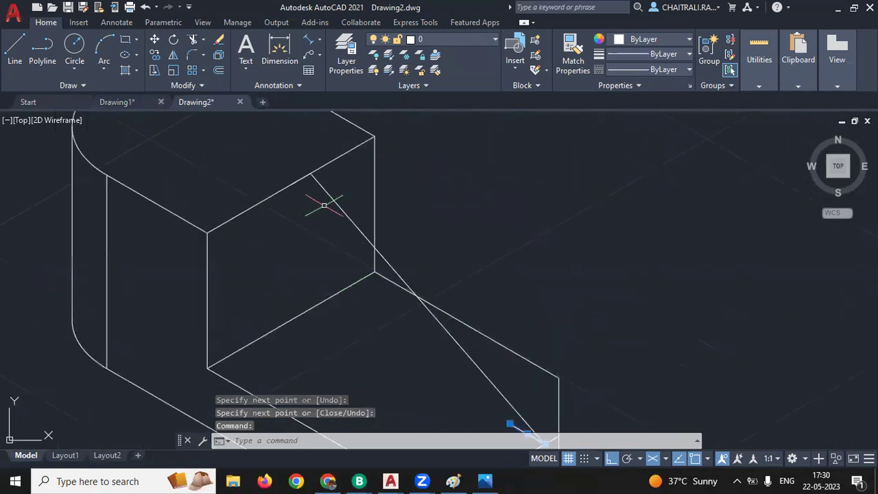
key(Delete)
scroll(249, 247, down, 3)
scroll(343, 230, up, 3)
- Copy the sloped rib line 7 units at 210° from its lower endpoint with CO
click(353, 218)
text(C)
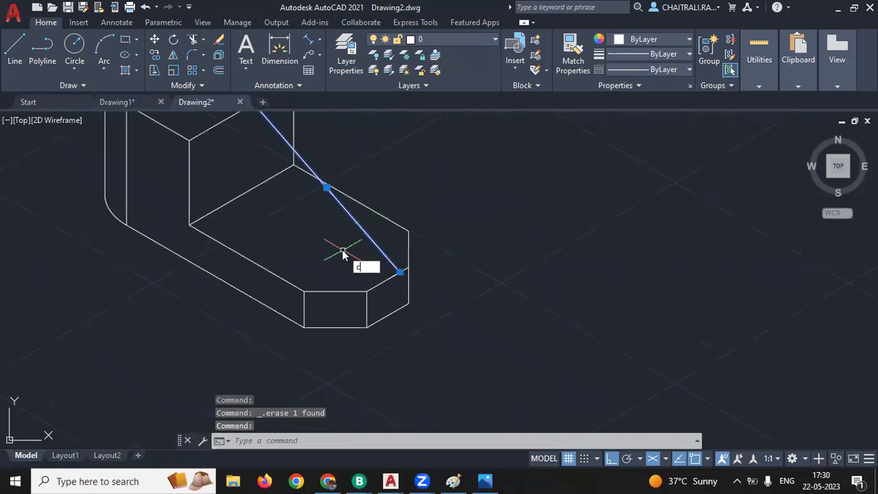
text(O)
key(Return)
scroll(400, 288, up, 2)
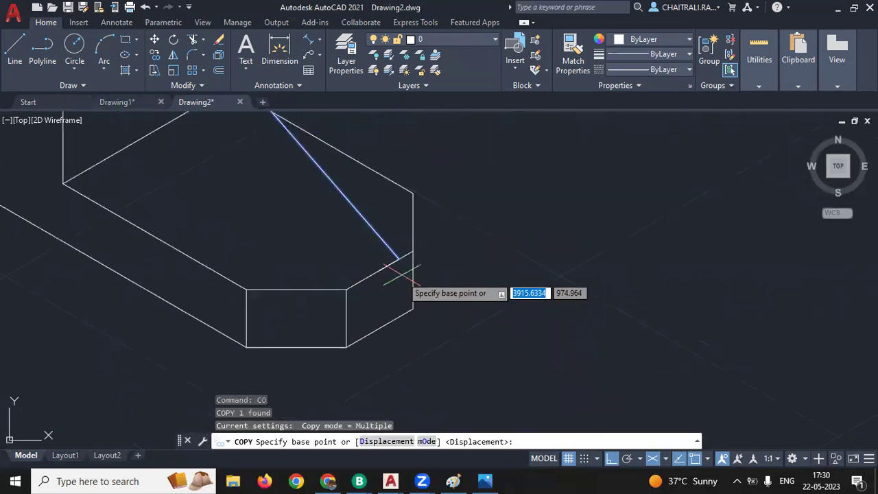
click(400, 254)
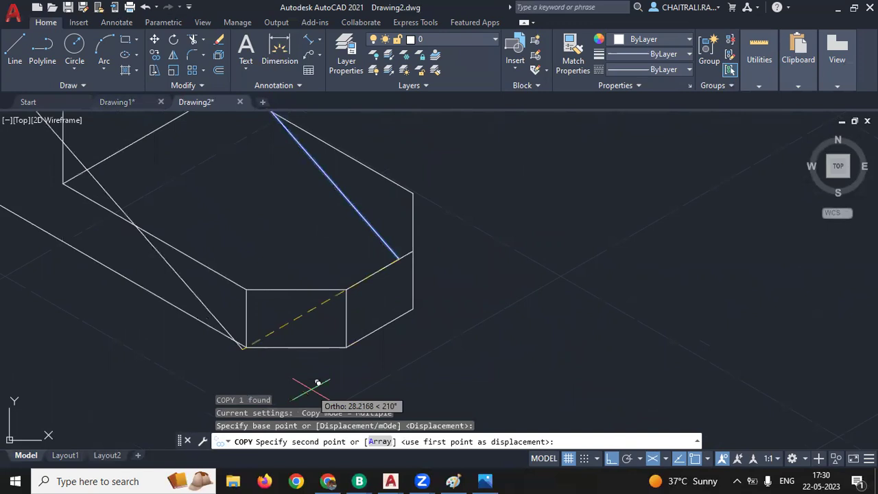
text(7)
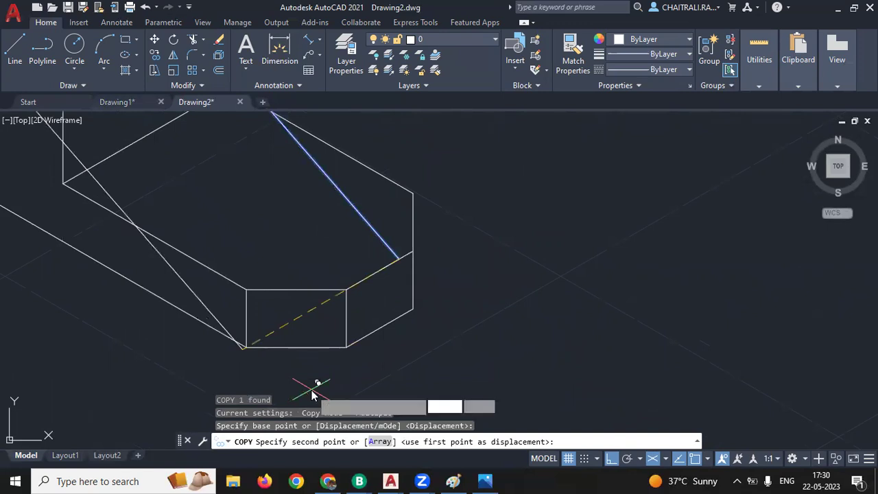
key(Return)
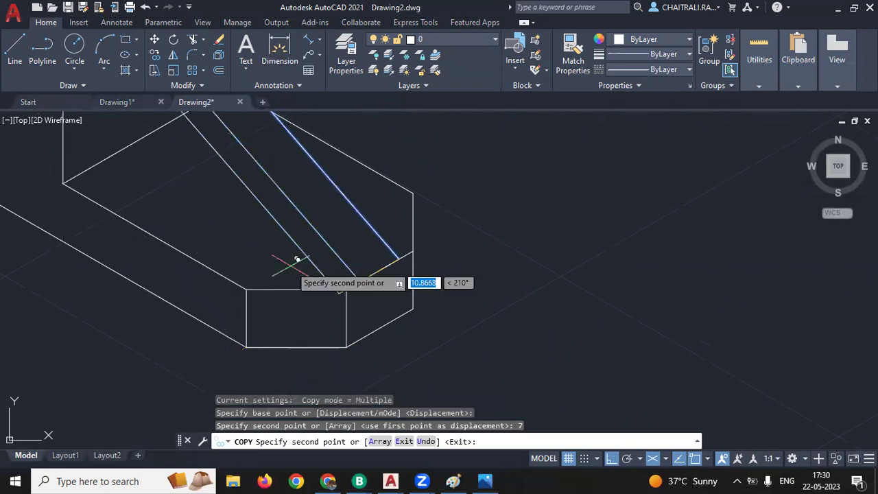
key(Return)
scroll(268, 328, down, 4)
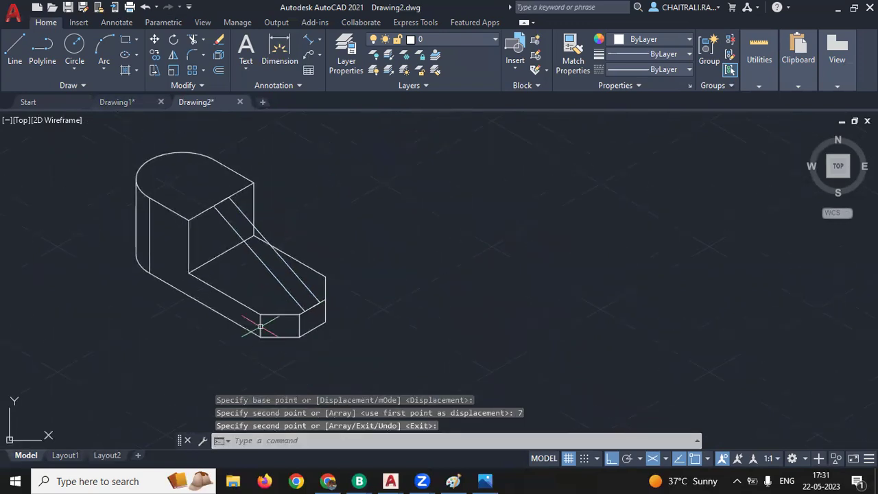
text(l)
key(Return)
scroll(276, 305, up, 2)
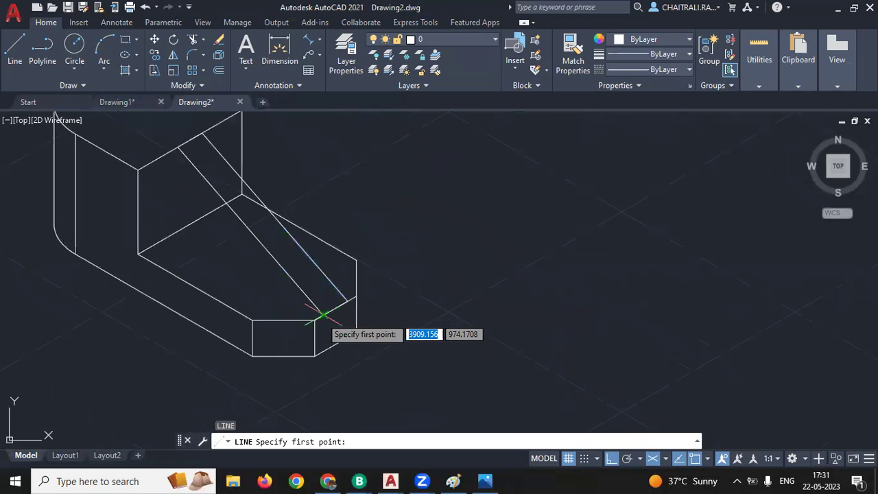
- Draw the rib's base edge line and a vertical edge on Isoplane Right
click(321, 315)
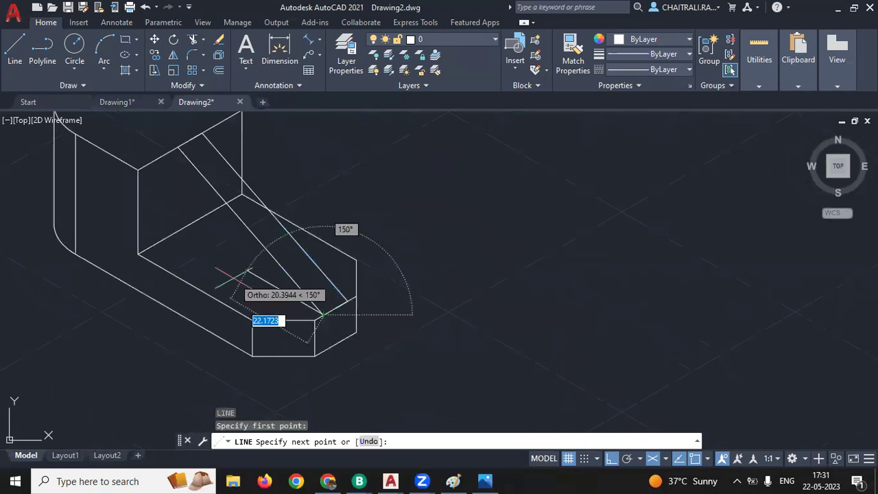
scroll(241, 275, up, 3)
click(160, 218)
key(Return)
scroll(171, 227, down, 3)
middle_drag(176, 212, 195, 253)
key(Return)
click(197, 187)
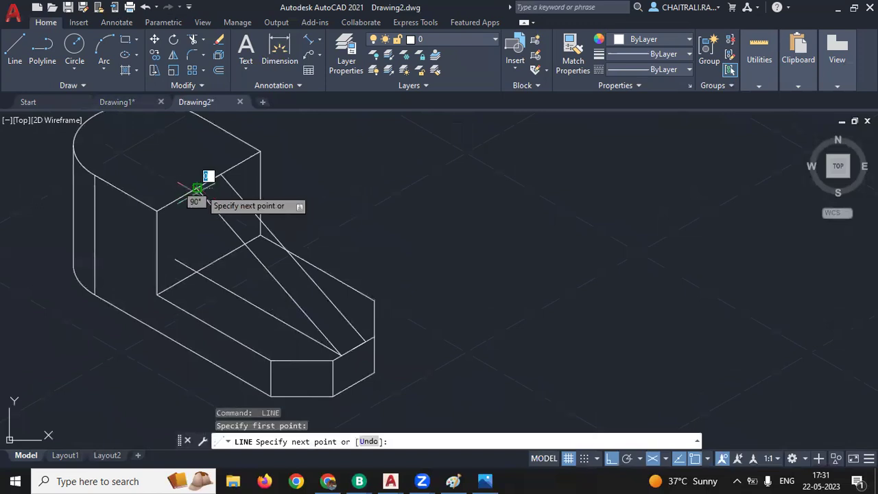
key(F5)
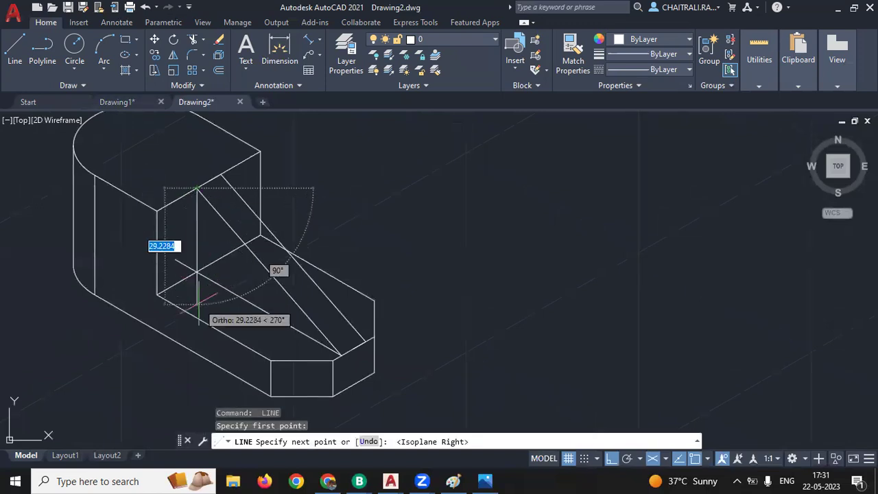
scroll(199, 302, up, 2)
click(198, 302)
key(Return)
- Trim the overhanging segments around the rib and the vertical edge
text(tr)
key(Return)
click(195, 278)
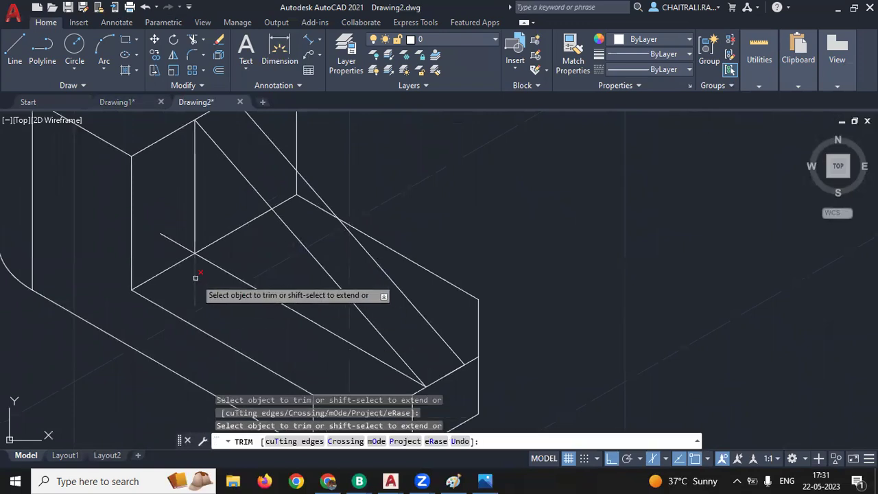
click(183, 246)
click(231, 233)
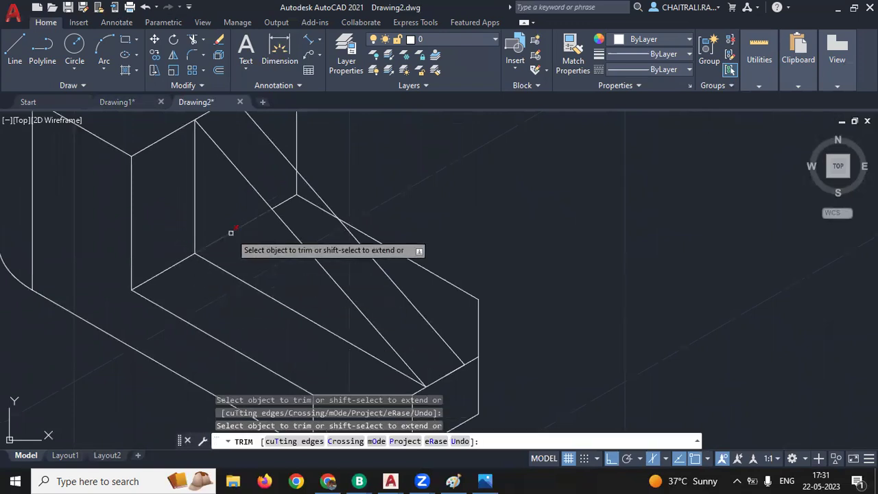
click(287, 199)
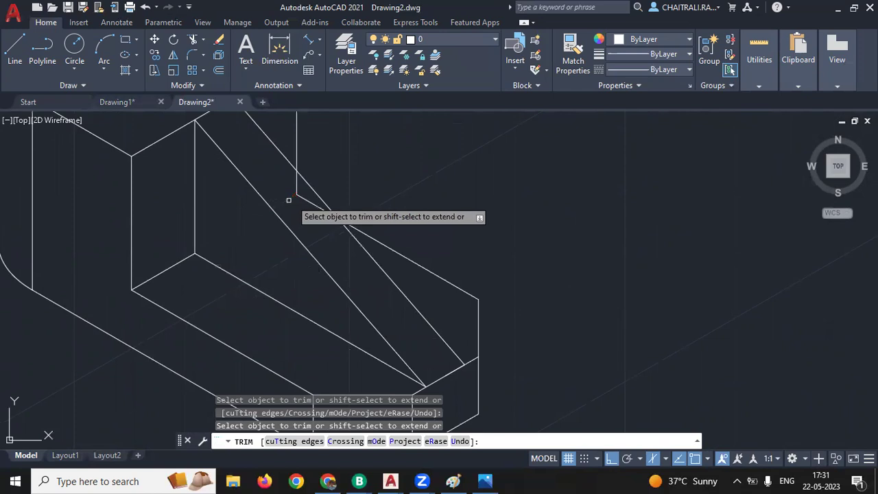
click(299, 186)
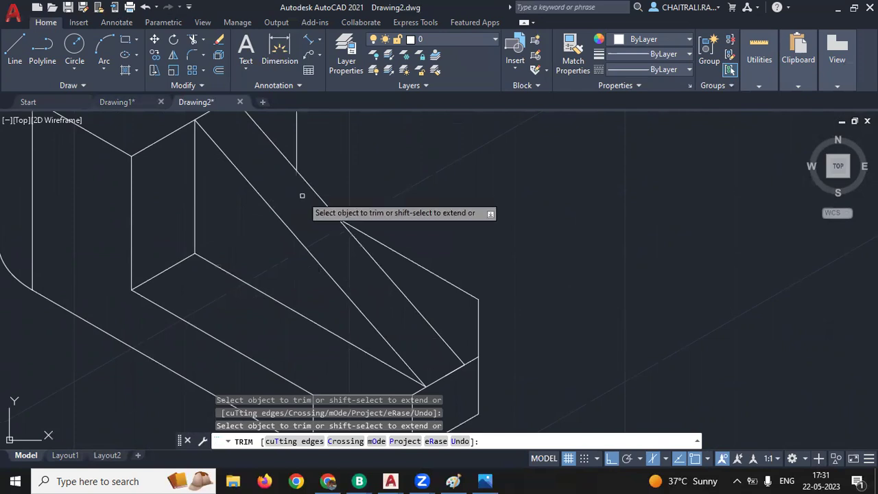
scroll(322, 234, down, 2)
middle_drag(394, 342, 373, 263)
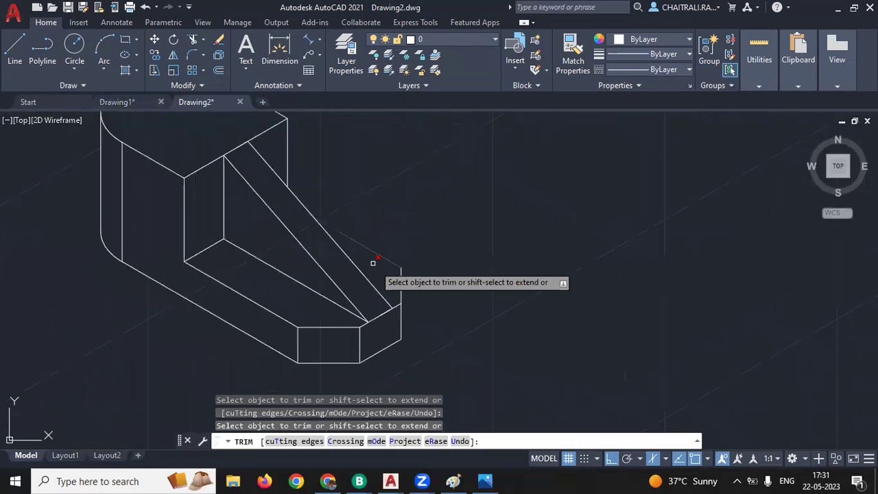
scroll(420, 308, down, 2)
key(Escape)
key(Escape)
scroll(441, 365, down, 2)
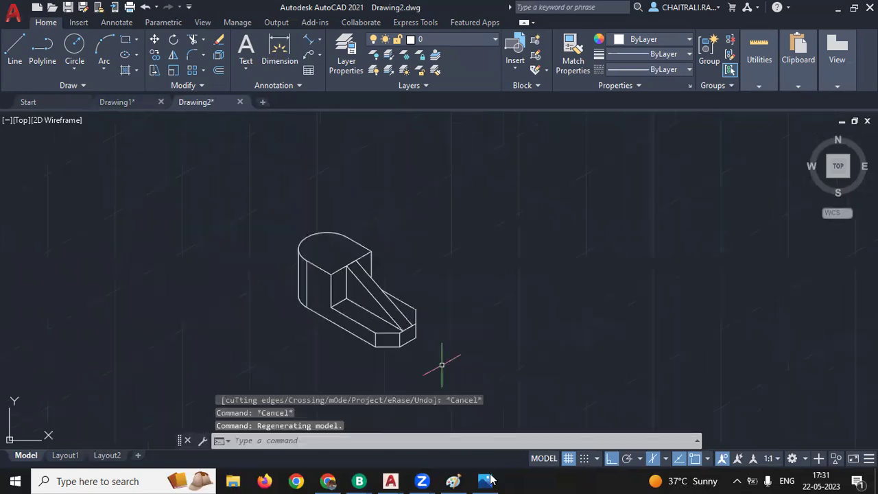
- Draw a radius-7.5 isocircle on Isoplane Top centred in the bracket's rounded top
click(487, 481)
click(485, 482)
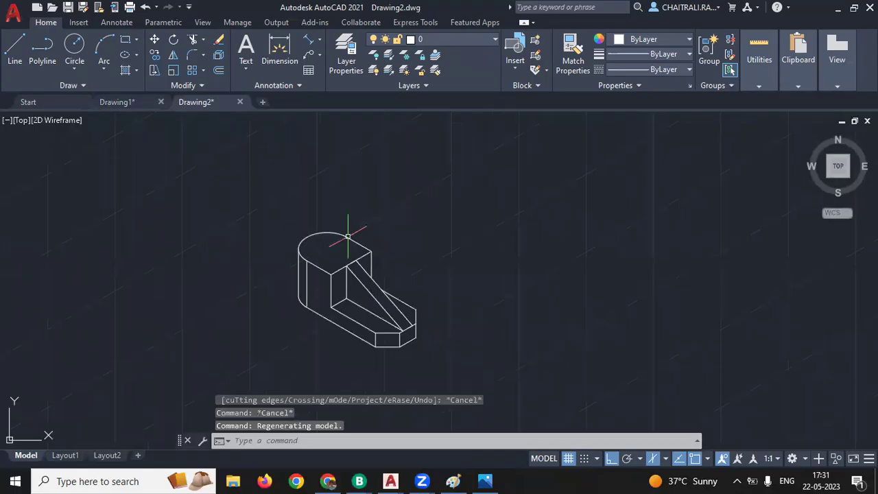
scroll(348, 236, up, 5)
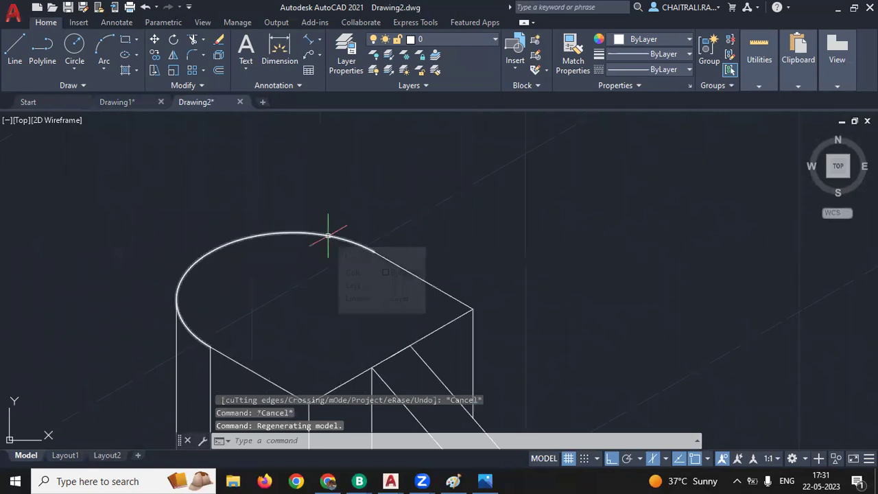
text(El)
key(Return)
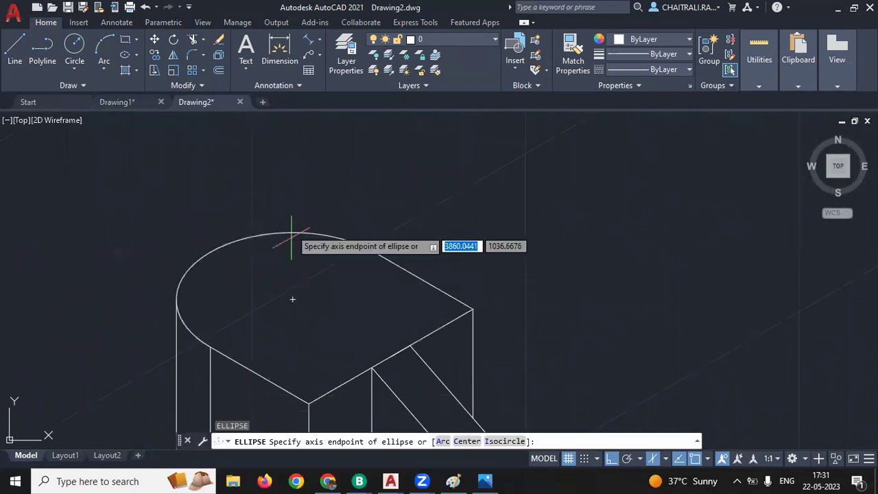
text(i)
key(Return)
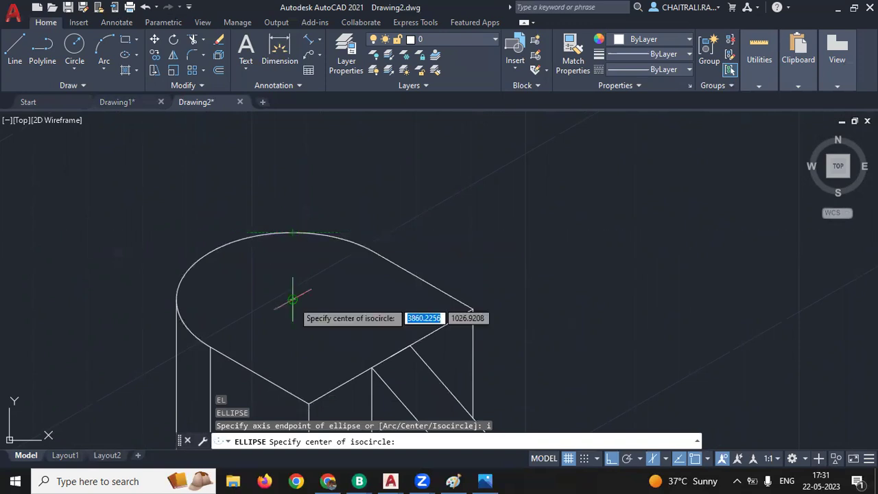
click(292, 299)
key(F5)
key(F5)
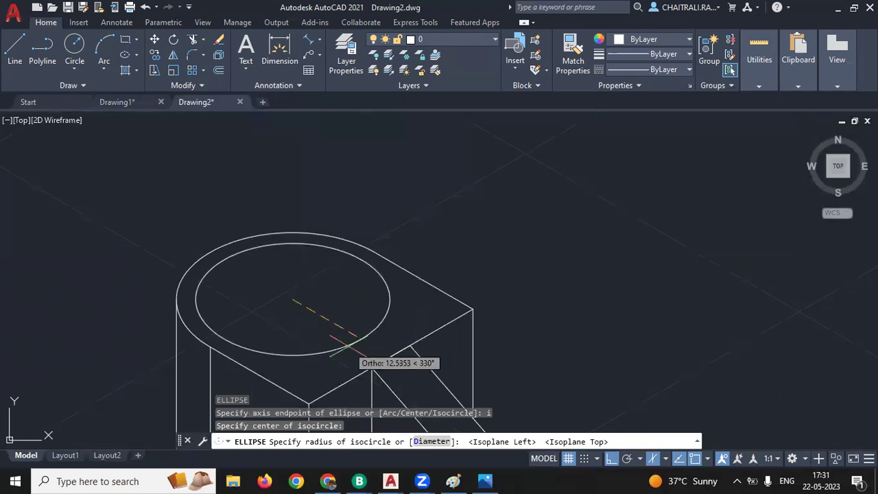
text(7.5)
key(Return)
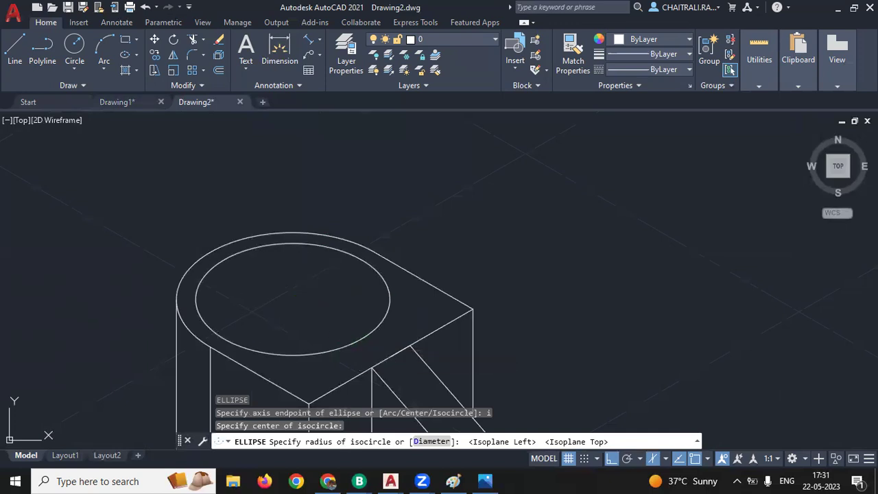
key(Escape)
key(Escape)
- Pan and zoom to re-centre the completed bracket in view
scroll(394, 314, down, 3)
middle_drag(395, 314, 357, 212)
scroll(356, 211, down, 2)
scroll(357, 234, up, 1)
middle_drag(363, 243, 288, 200)
scroll(289, 200, up, 4)
scroll(274, 213, down, 4)
scroll(302, 274, down, 1)
scroll(318, 247, up, 2)
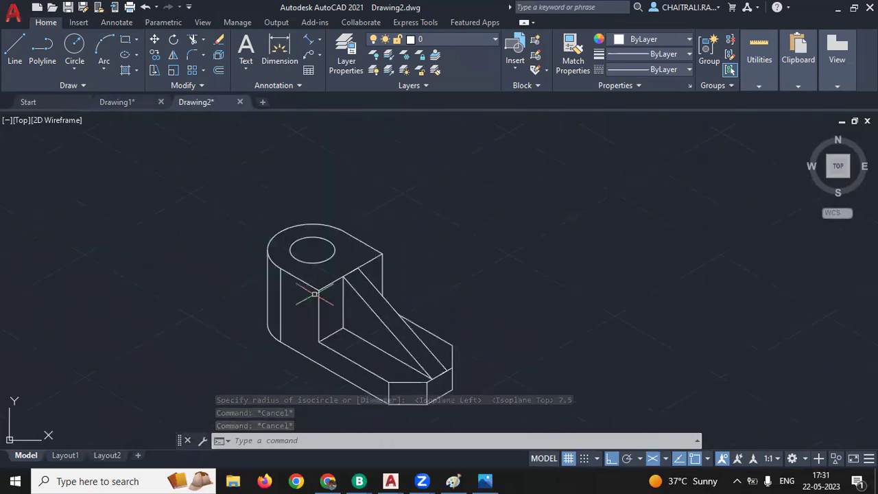
middle_drag(453, 304, 431, 322)
middle_drag(404, 398, 416, 419)
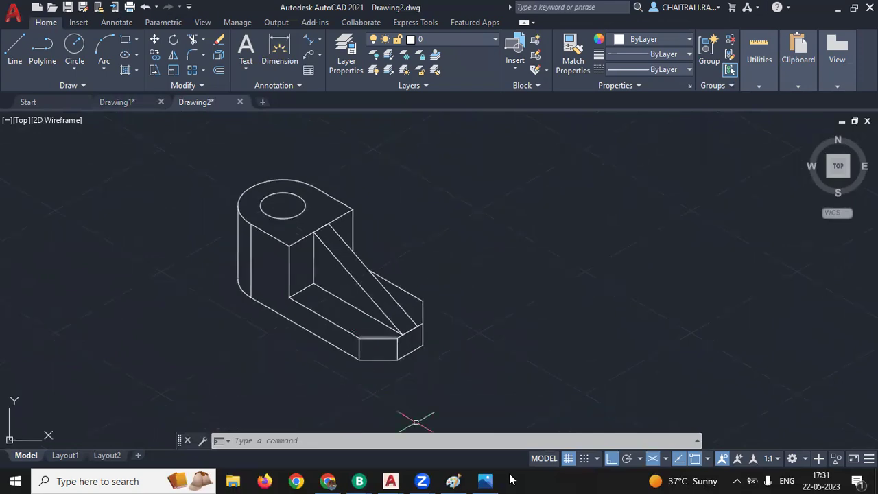
click(495, 479)
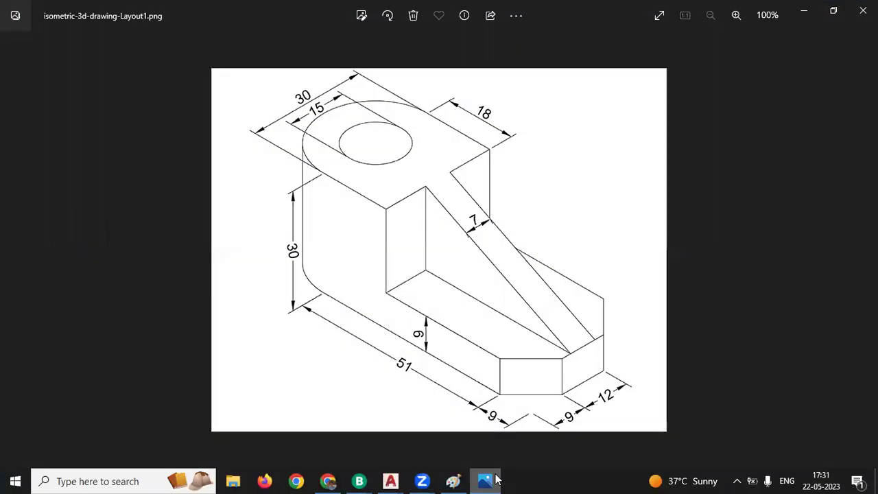
click(495, 479)
scroll(362, 214, down, 2)
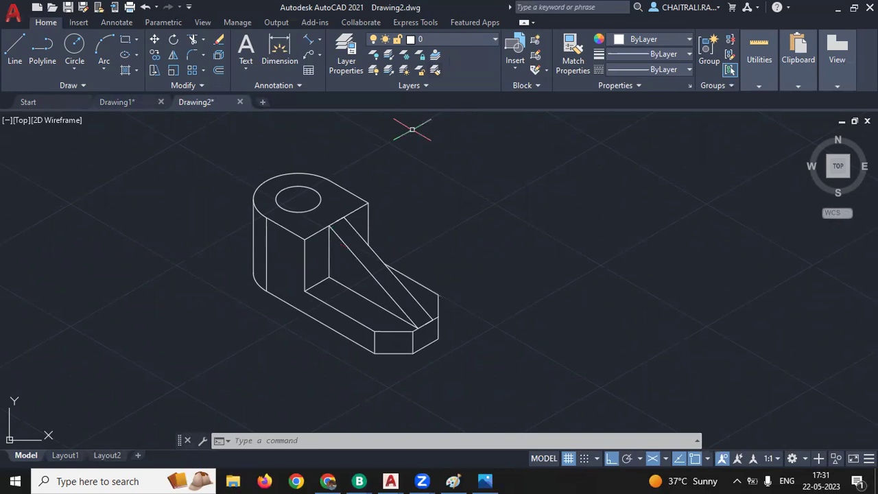
middle_drag(412, 129, 441, 117)
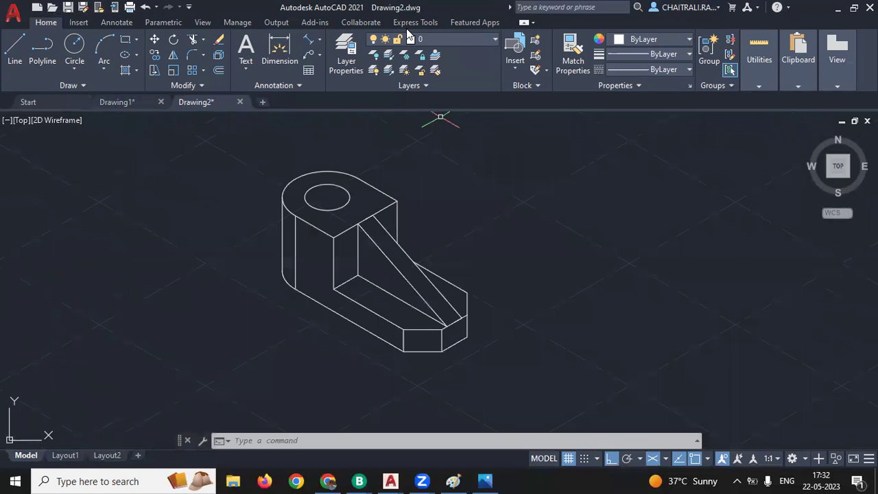